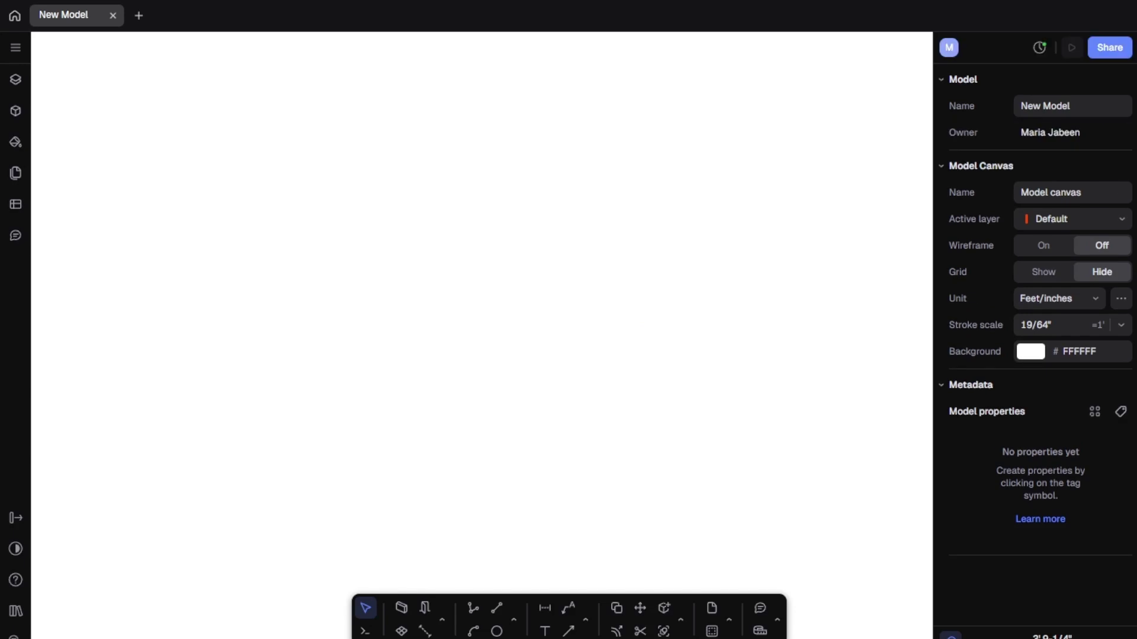
Step: Start the Wall tool with a wall thickness of 9 inches
click(401, 616)
click(1036, 183)
key(BackSpace)
text(9)
Step: Draw a freehand rectangular room of 9-inch walls, about 21'-5" by 13'-4" inside
click(343, 239)
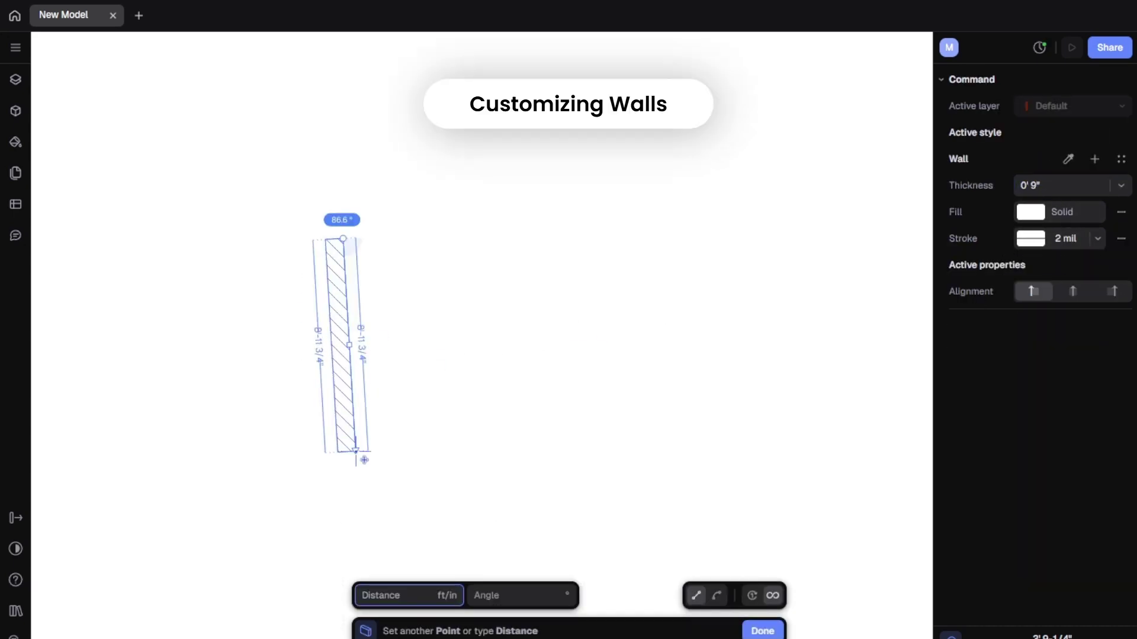
click(357, 544)
click(835, 545)
click(835, 227)
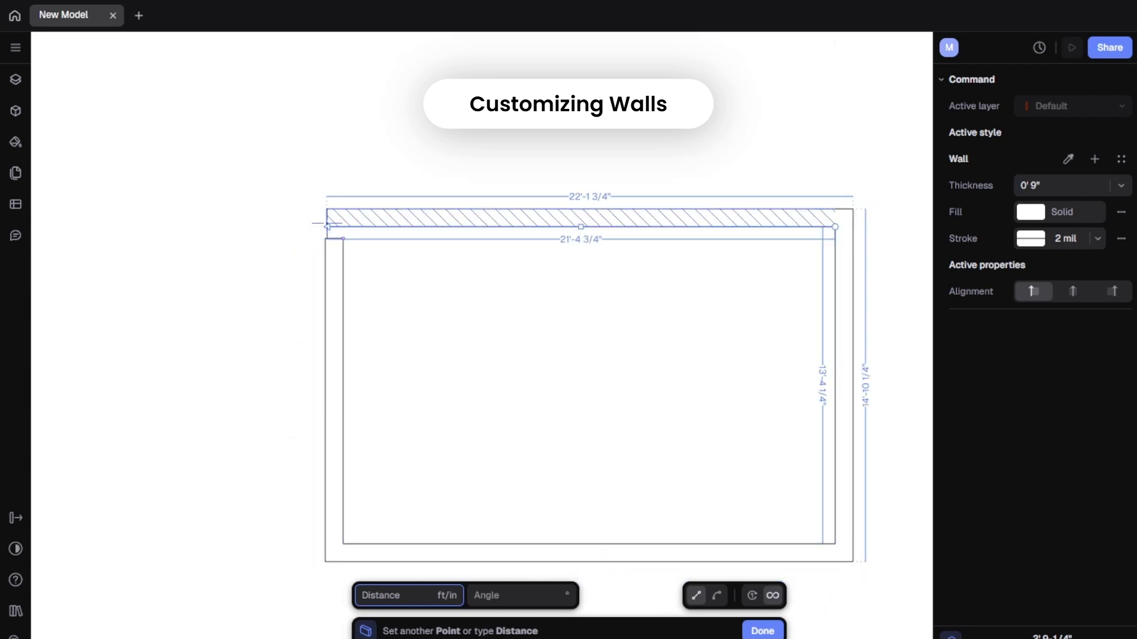
click(326, 225)
Step: Finish the wall run and delete all the freehand walls from the canvas
key(Escape)
key(Escape)
scroll(486, 243, down, 5)
drag(589, 188, 340, 419)
key(Delete)
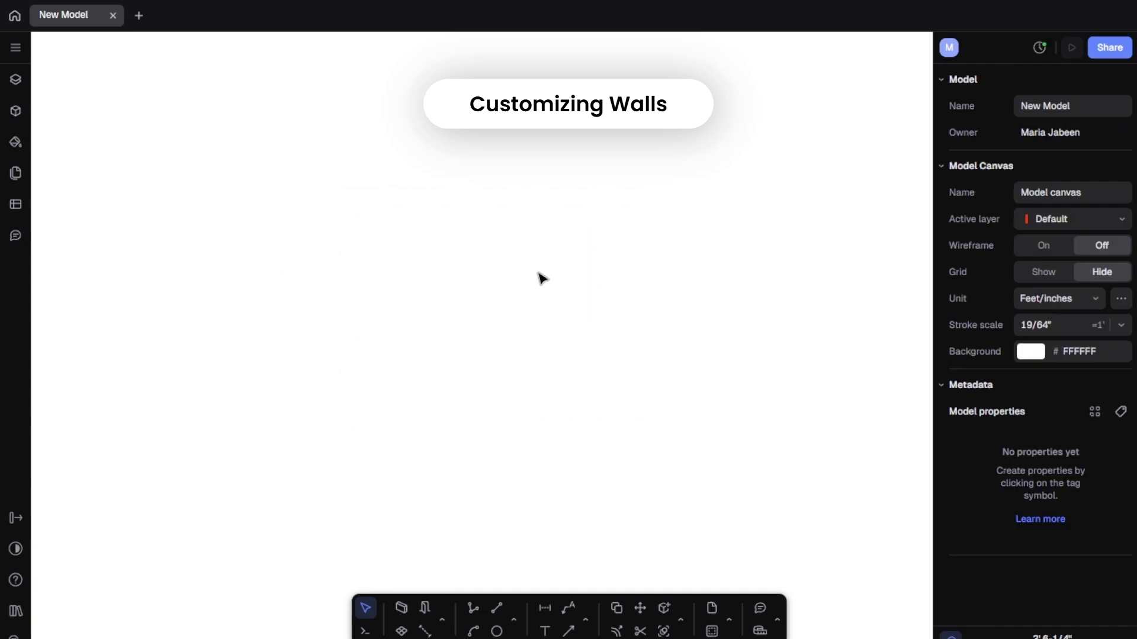
Step: Draw a horizontal 9-inch-thick wall 8' long and continue it upward from its right end with a 5' wall
click(403, 610)
click(325, 381)
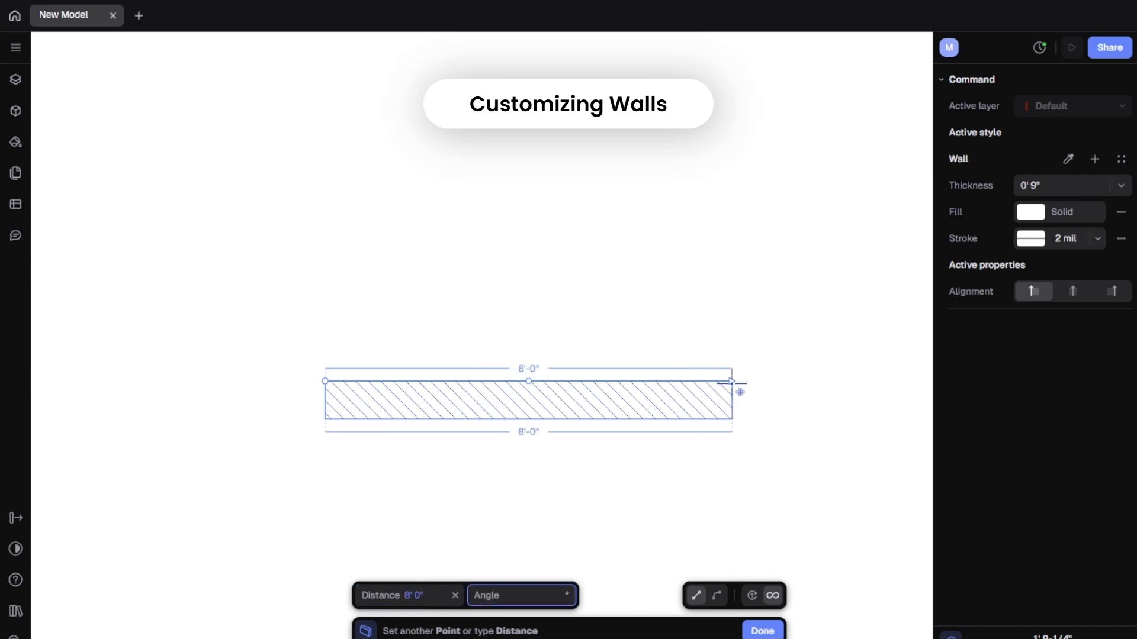
key(Return)
text(5)
key(Return)
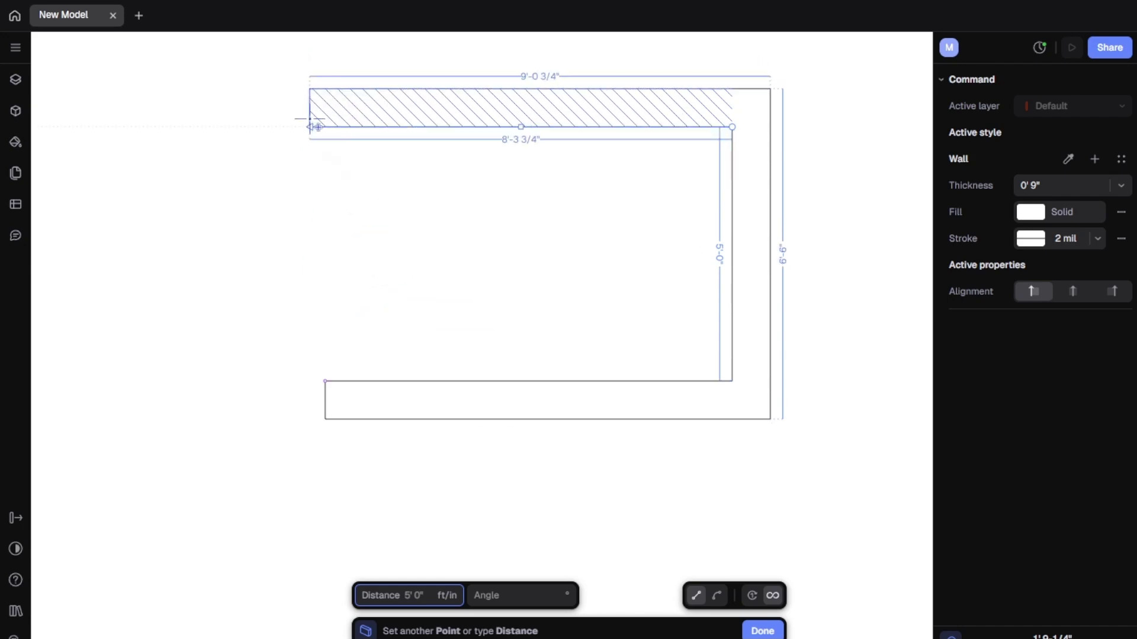
Step: Close the room by drawing the top wall and the left wall back down to the first wall
click(325, 126)
click(325, 419)
key(Escape)
key(Escape)
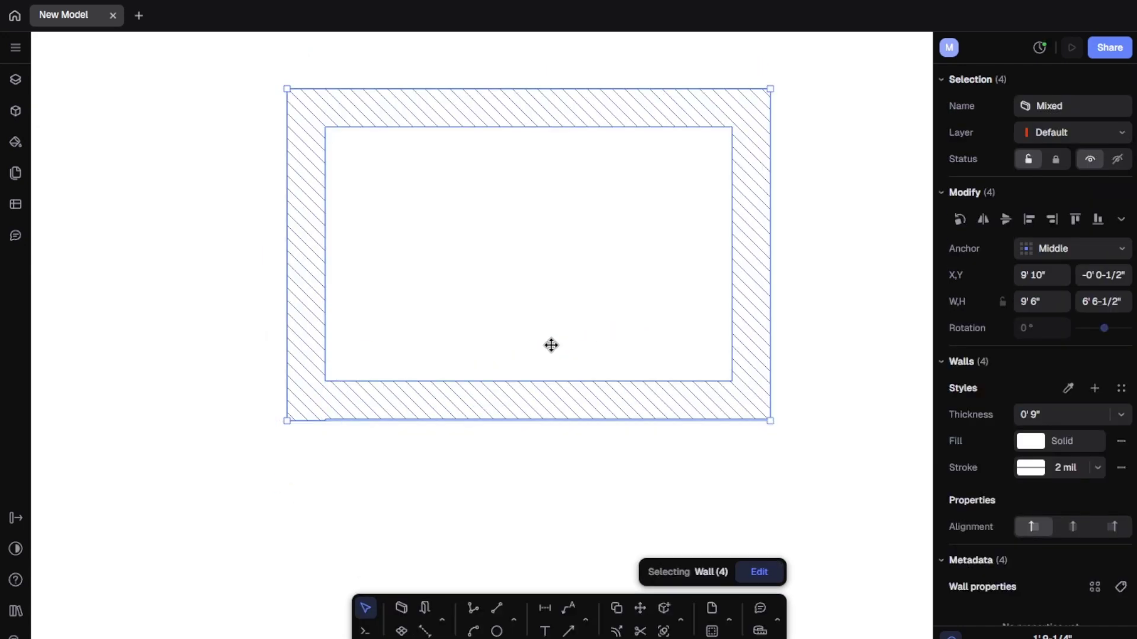
Step: Align the left and bottom walls along their bottom edges
scroll(312, 411, up, 5)
scroll(312, 411, down, 5)
drag(409, 472, 262, 391)
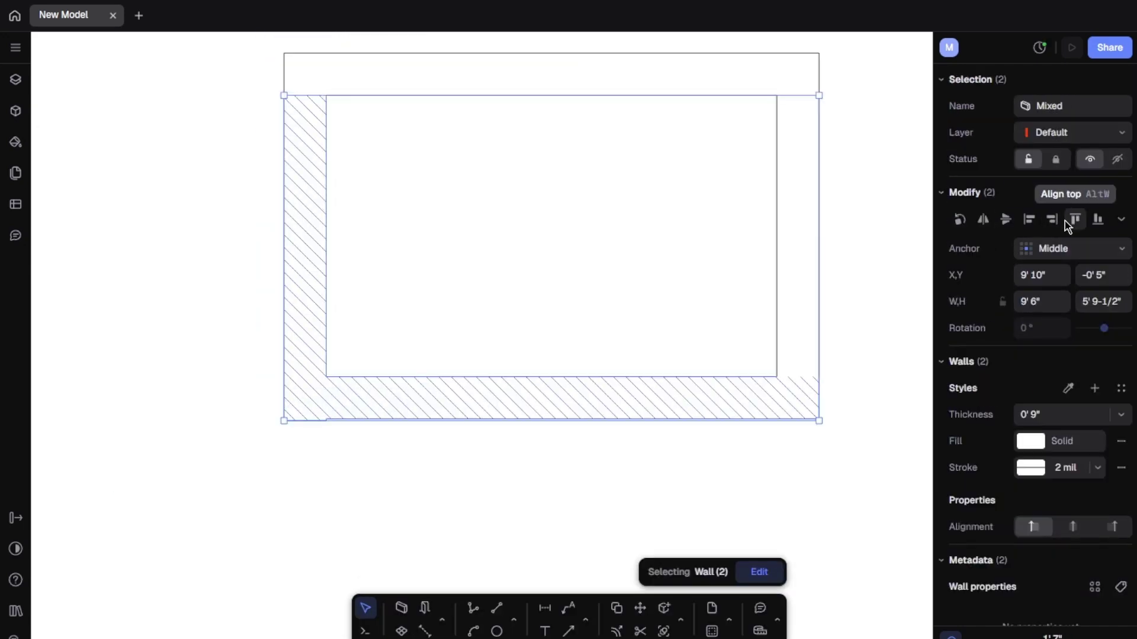
click(1097, 219)
click(733, 478)
scroll(541, 462, down, 5)
key(ctrl+a)
scroll(634, 433, up, 4)
click(746, 404)
scroll(784, 421, up, 4)
scroll(723, 411, down, 3)
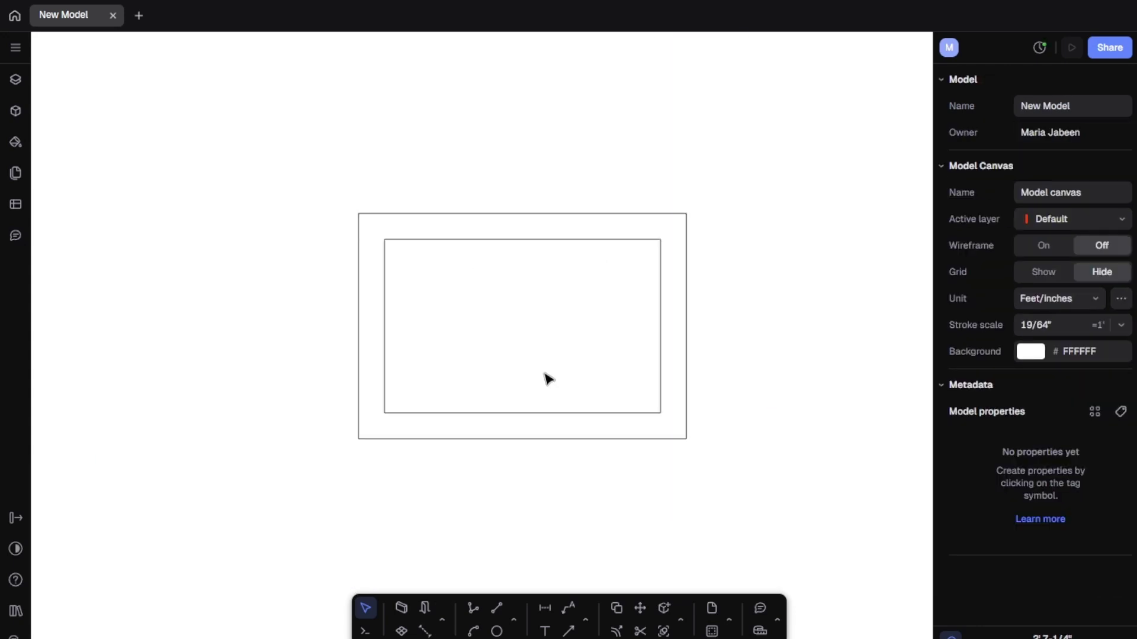
Step: Add a new layer named WALL and make it the active layer
click(16, 80)
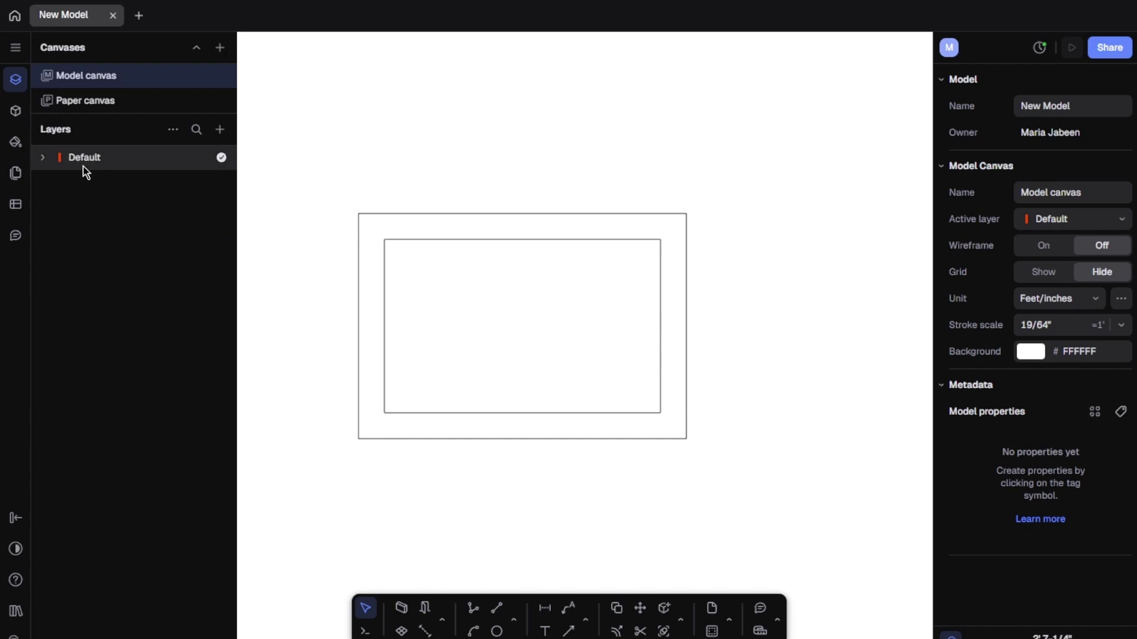
click(118, 155)
click(220, 129)
click(249, 164)
text(WALL)
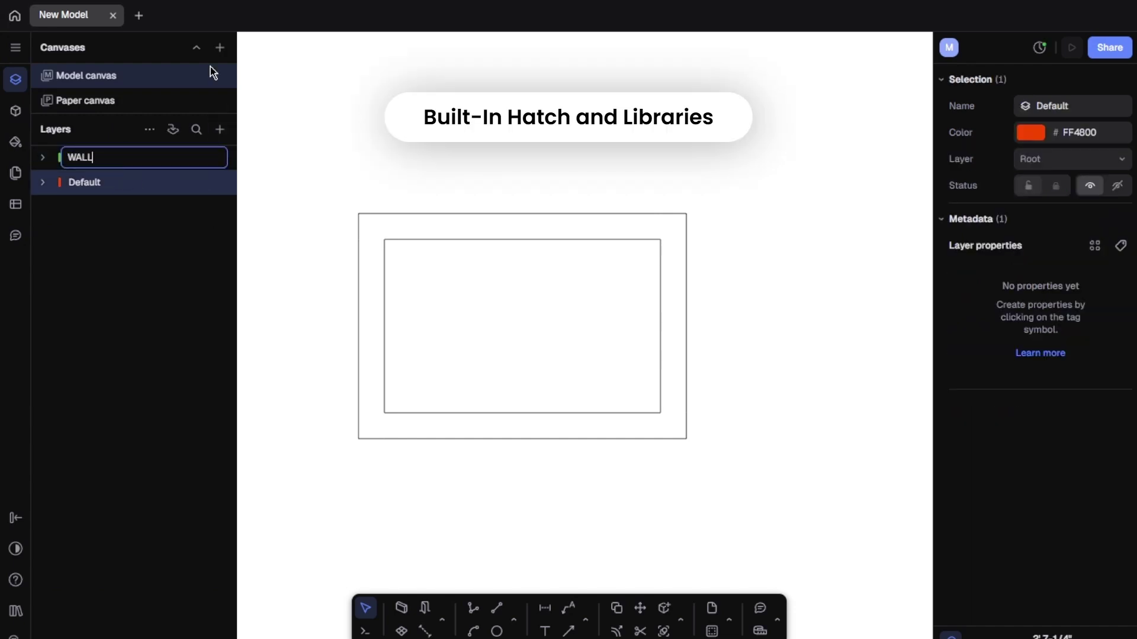
click(294, 183)
click(127, 155)
Step: Move the four room walls to the WALL layer
drag(826, 145, 429, 436)
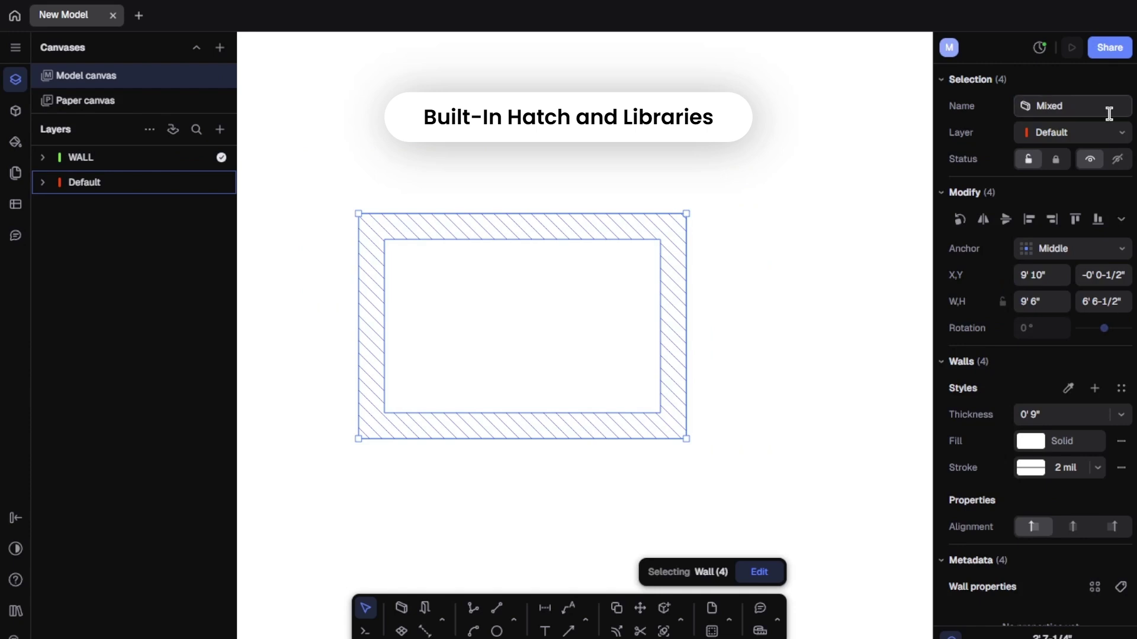
click(1050, 134)
click(568, 144)
Step: Make Default the active layer while keeping the WALL layer shown
click(198, 159)
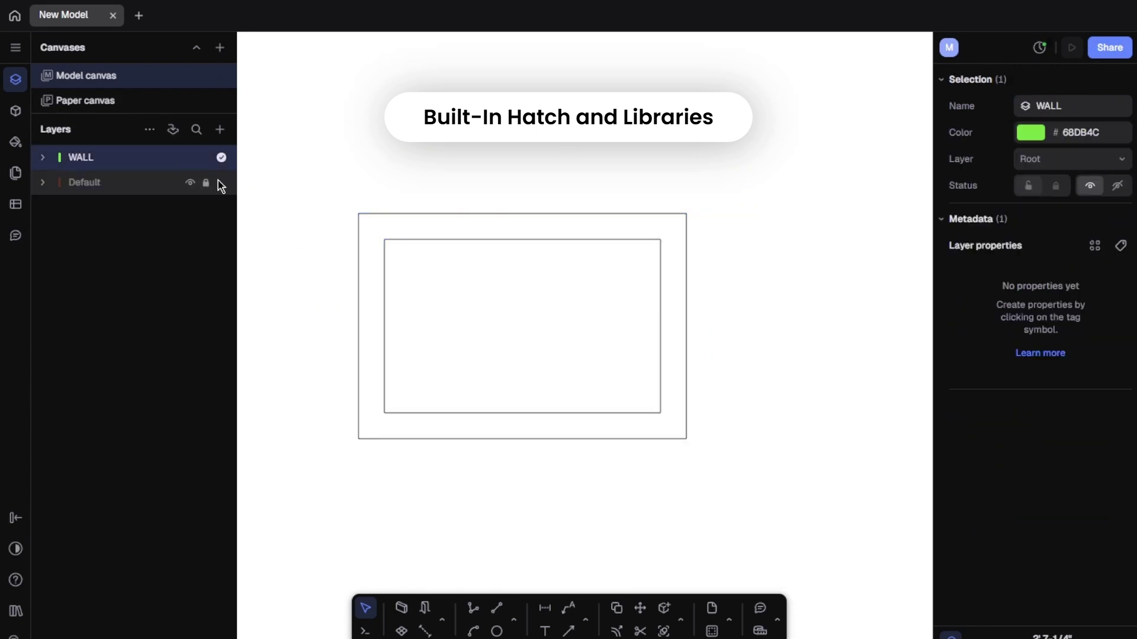
click(190, 158)
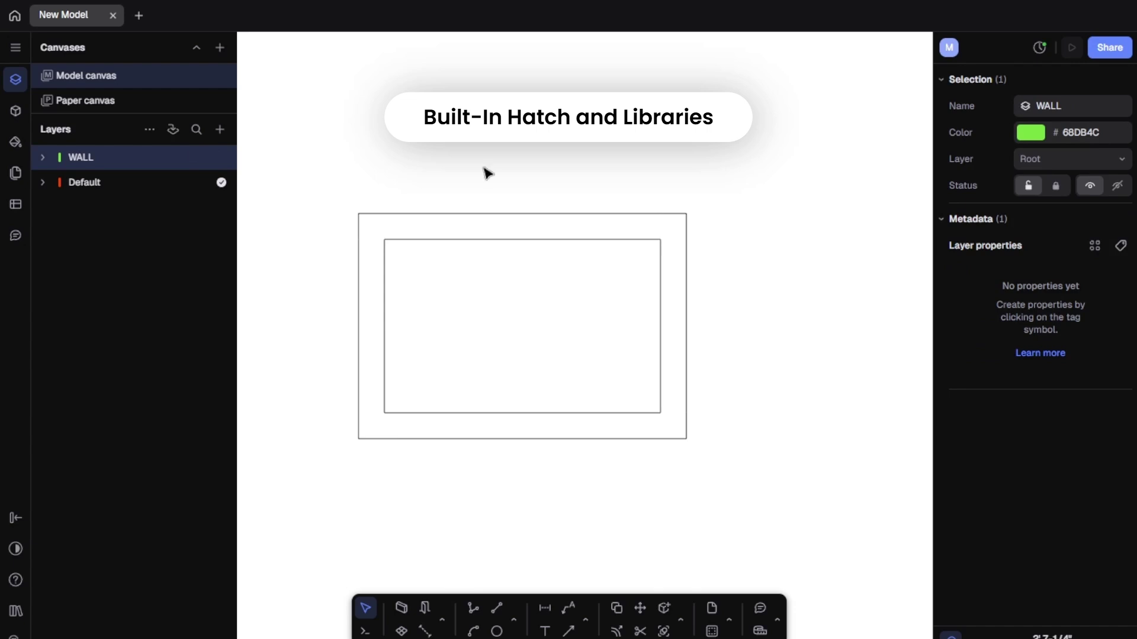
click(811, 138)
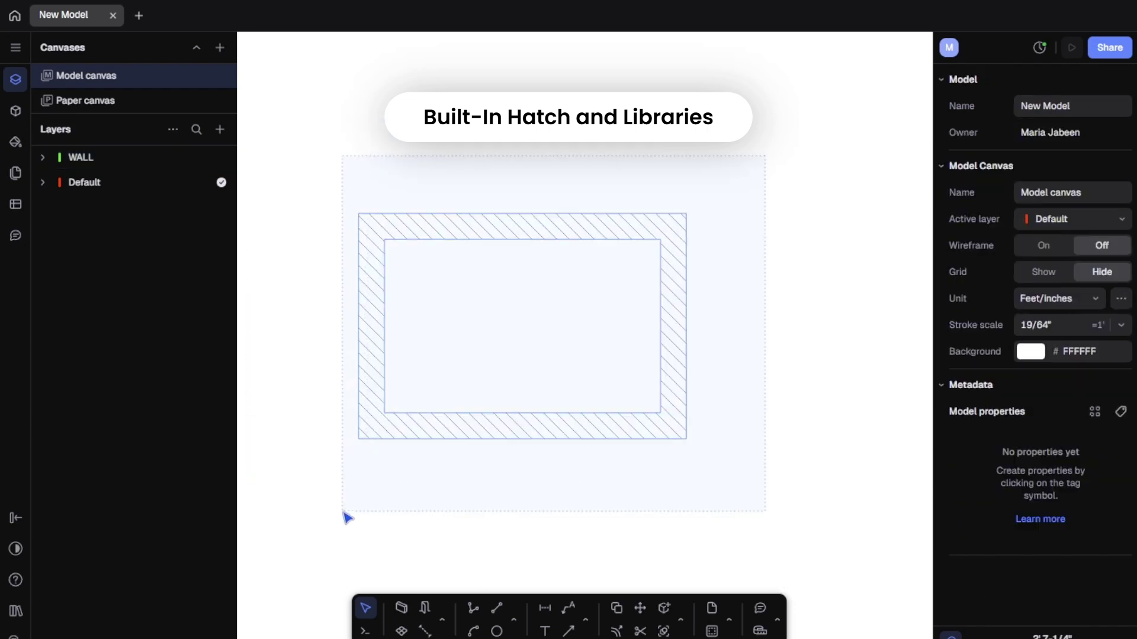
Step: Set the thickness of all four walls to 4-1/2 inches
drag(723, 87, 299, 505)
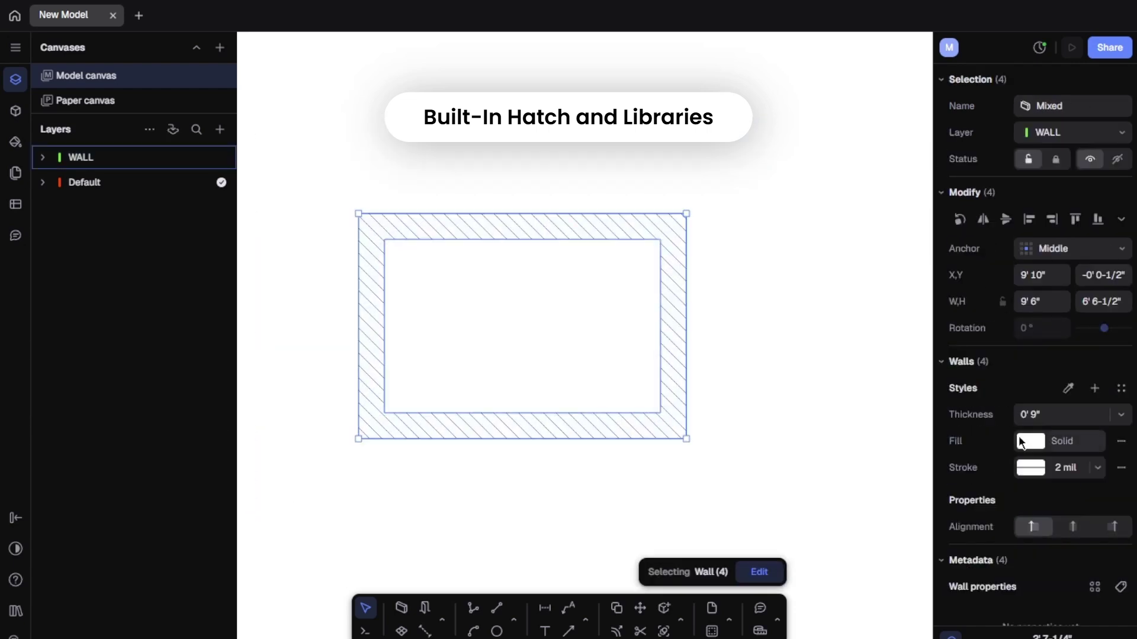
click(738, 432)
scroll(371, 434, up, 5)
Step: Shorten the left wall's lower end so it sits flush with the outer face of the bottom wall
click(392, 436)
scroll(521, 445, down, 3)
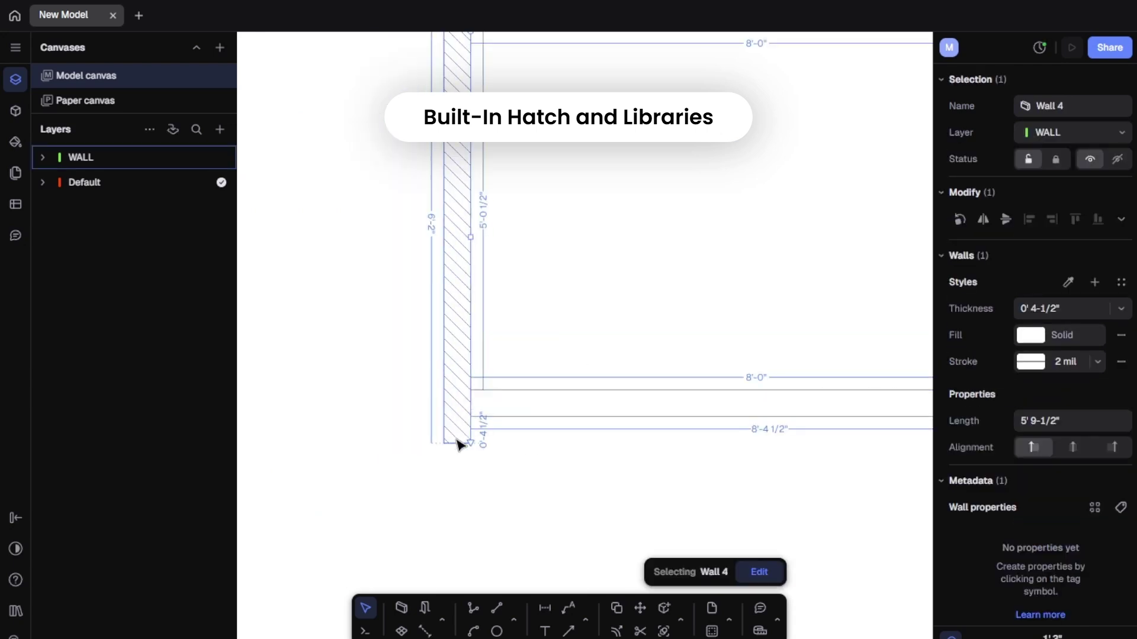
click(468, 441)
scroll(464, 434, down, 5)
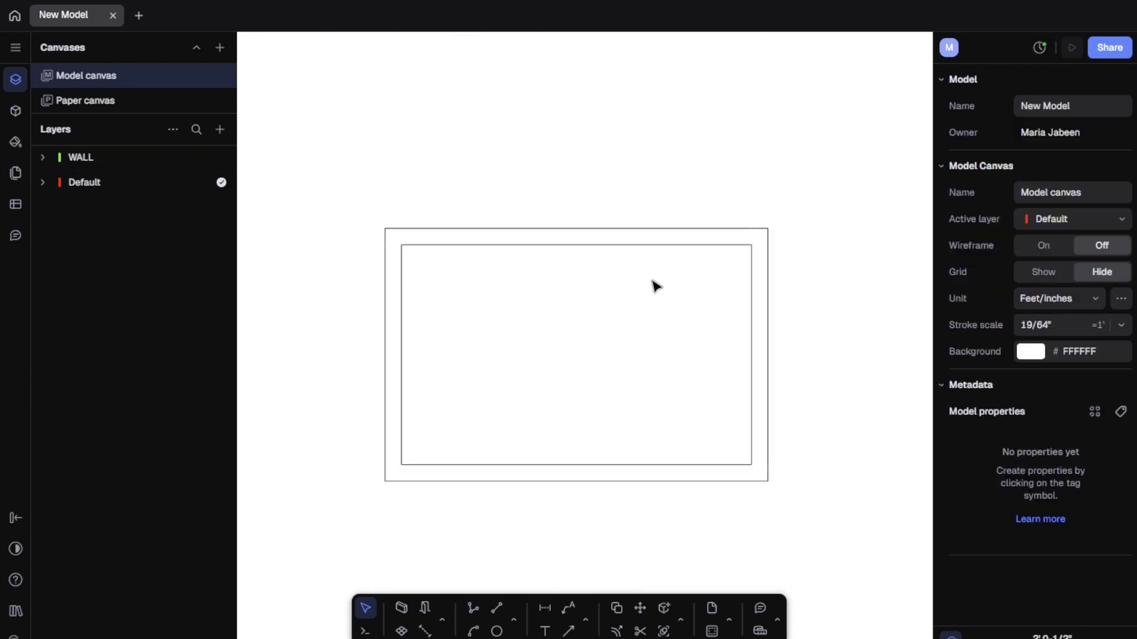
Step: Fill all four walls with the Oblique Compact hatch pattern
drag(774, 201, 340, 540)
click(1035, 446)
click(883, 433)
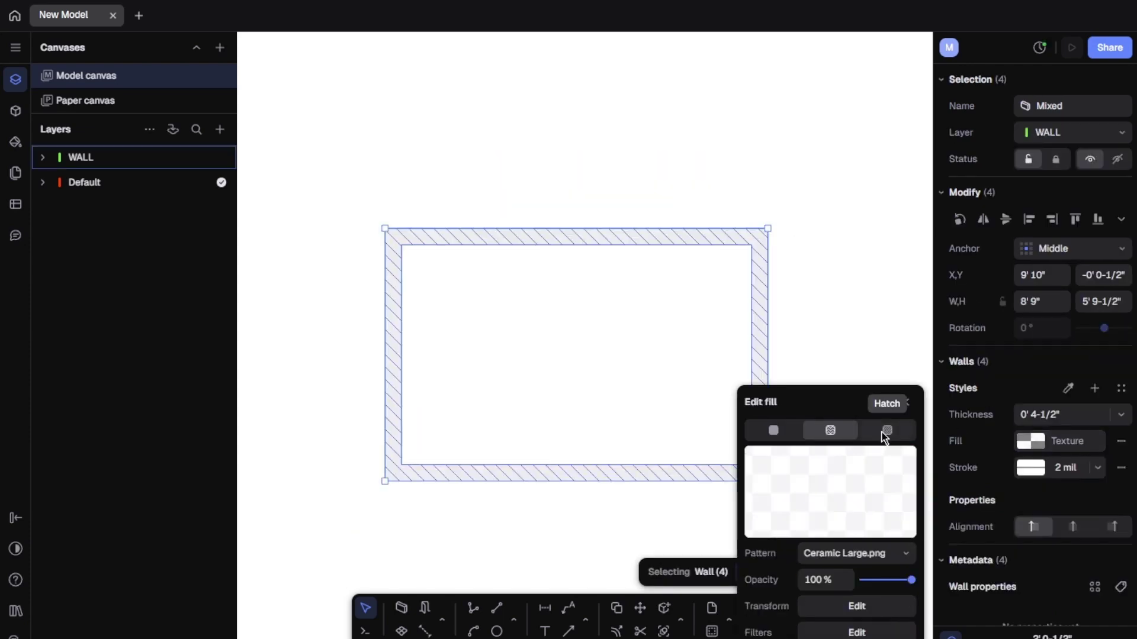
click(884, 524)
scroll(812, 350, down, 10)
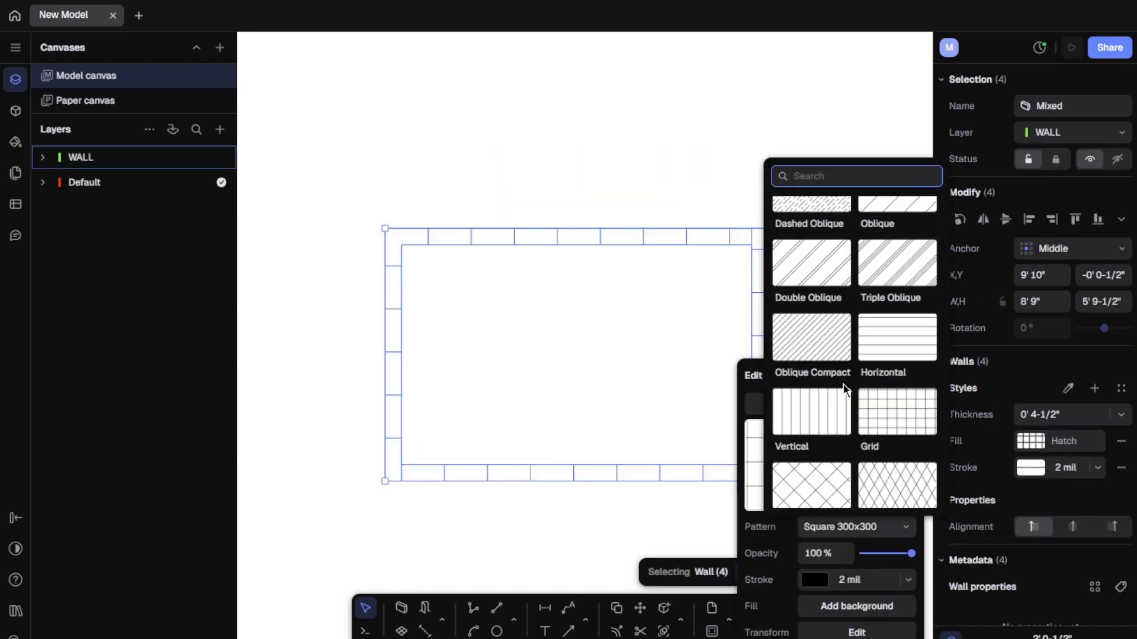
click(812, 337)
click(905, 376)
click(819, 508)
scroll(503, 468, up, 5)
scroll(612, 506, down, 5)
Step: Set the stroke of all four walls to 5 mil
drag(903, 168, 402, 530)
click(1097, 469)
click(952, 167)
click(1099, 471)
click(976, 189)
click(885, 386)
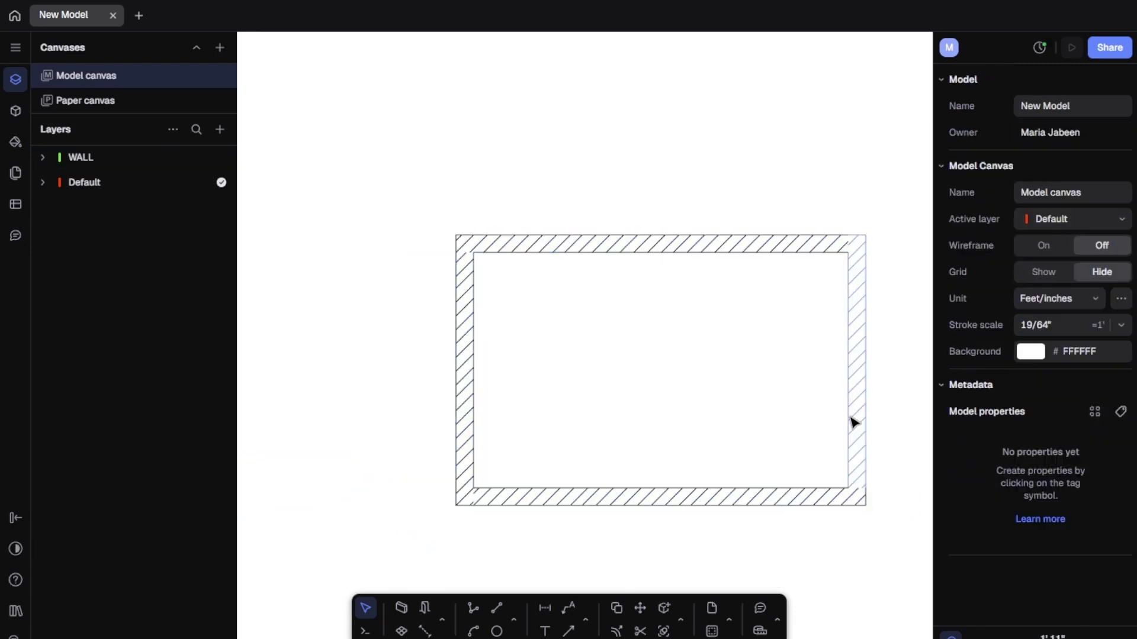
Step: Extend the bottom wall's right end to the outer face of the right wall to clean up the corner
scroll(862, 406, up, 5)
click(829, 462)
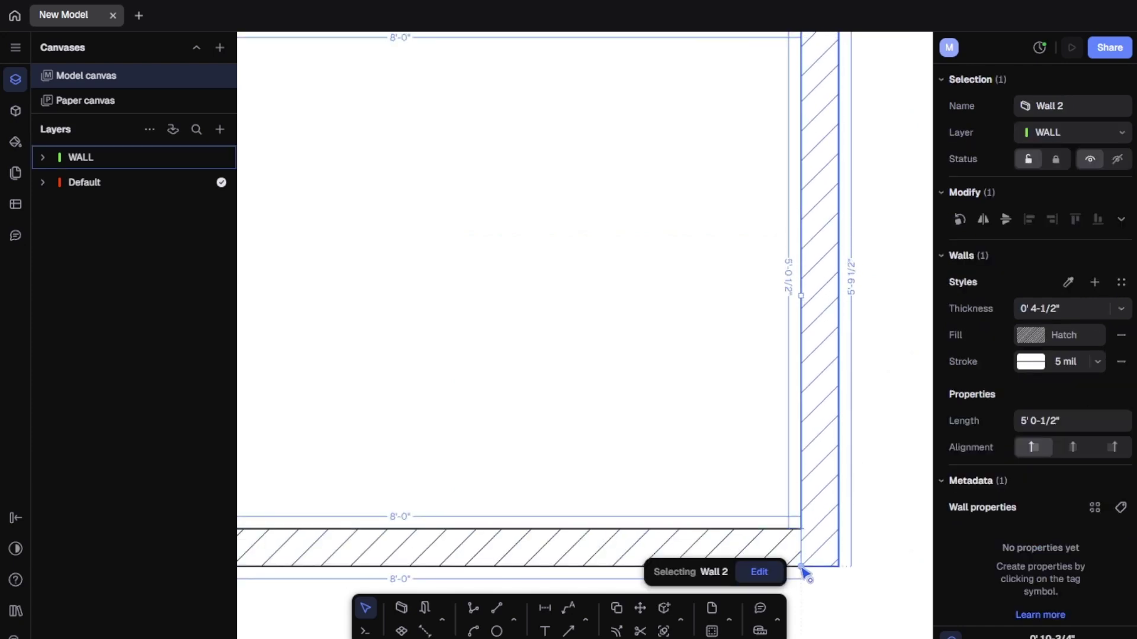
click(899, 474)
scroll(847, 450, up, 3)
click(829, 438)
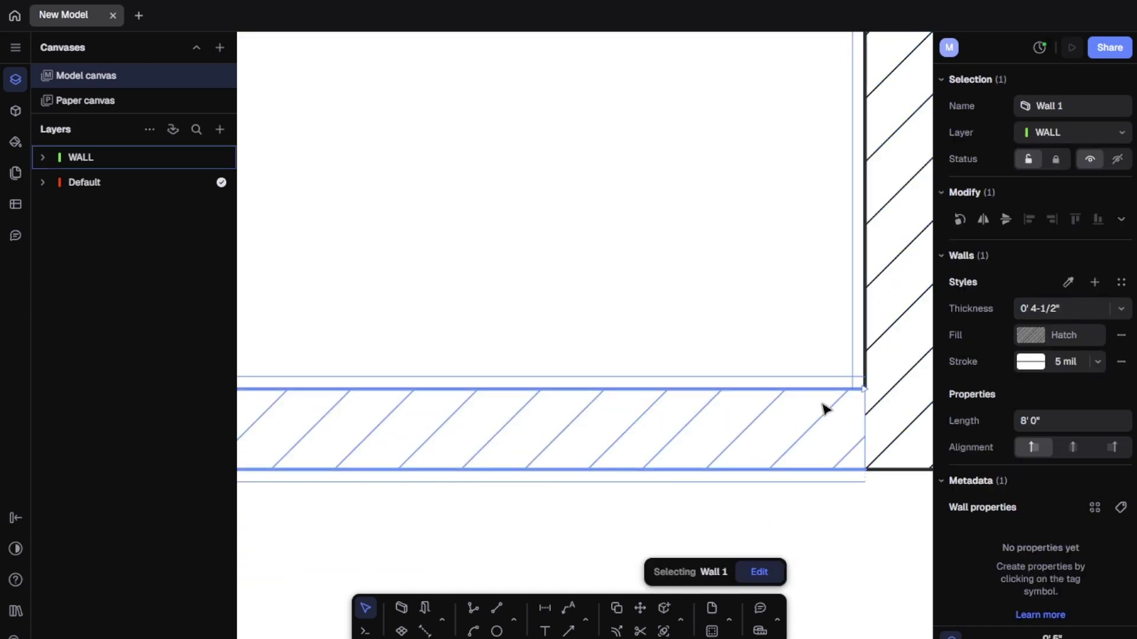
scroll(672, 444, down, 3)
drag(770, 417, 811, 418)
click(882, 482)
scroll(885, 483, down, 5)
scroll(611, 468, up, 3)
scroll(524, 456, down, 3)
Step: Lower the opacity of the hatch fill on all four walls
drag(879, 239, 462, 524)
scroll(714, 429, up, 3)
scroll(505, 437, down, 3)
click(1031, 443)
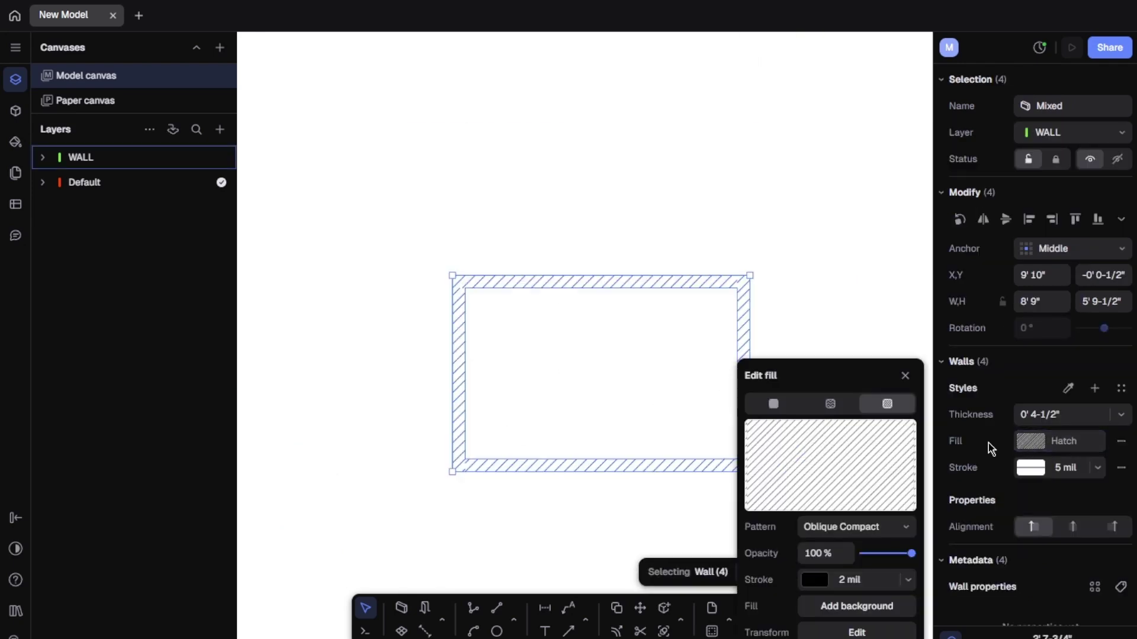
drag(895, 559, 871, 554)
click(852, 332)
scroll(798, 452, up, 3)
scroll(705, 344, down, 3)
Step: Search the block libraries for DOOR
click(16, 111)
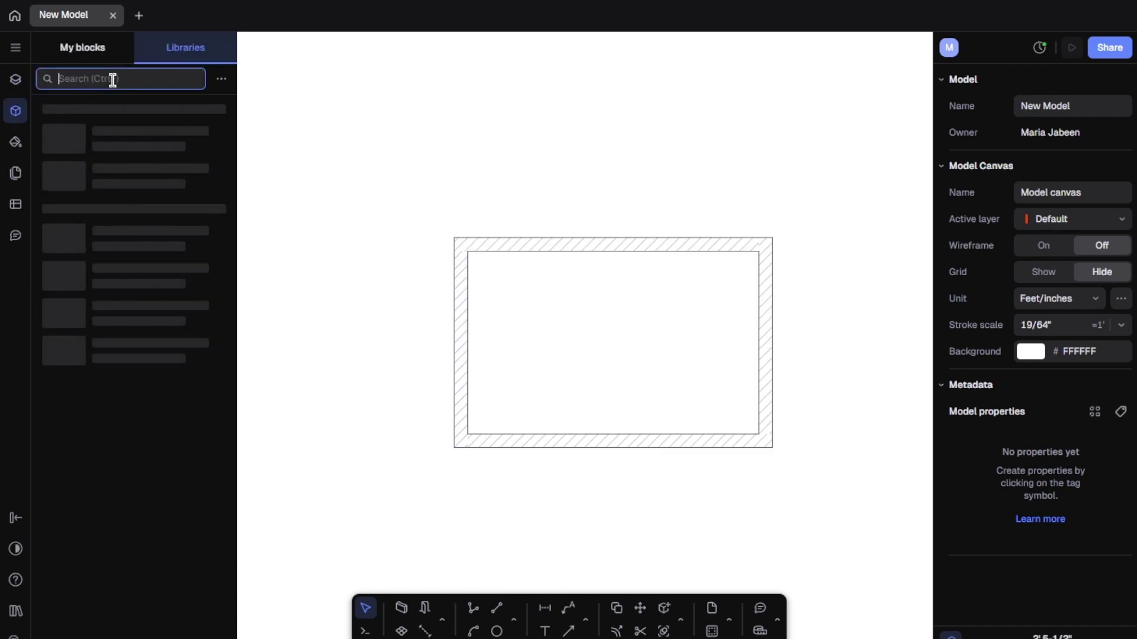
text(DOOR)
click(82, 48)
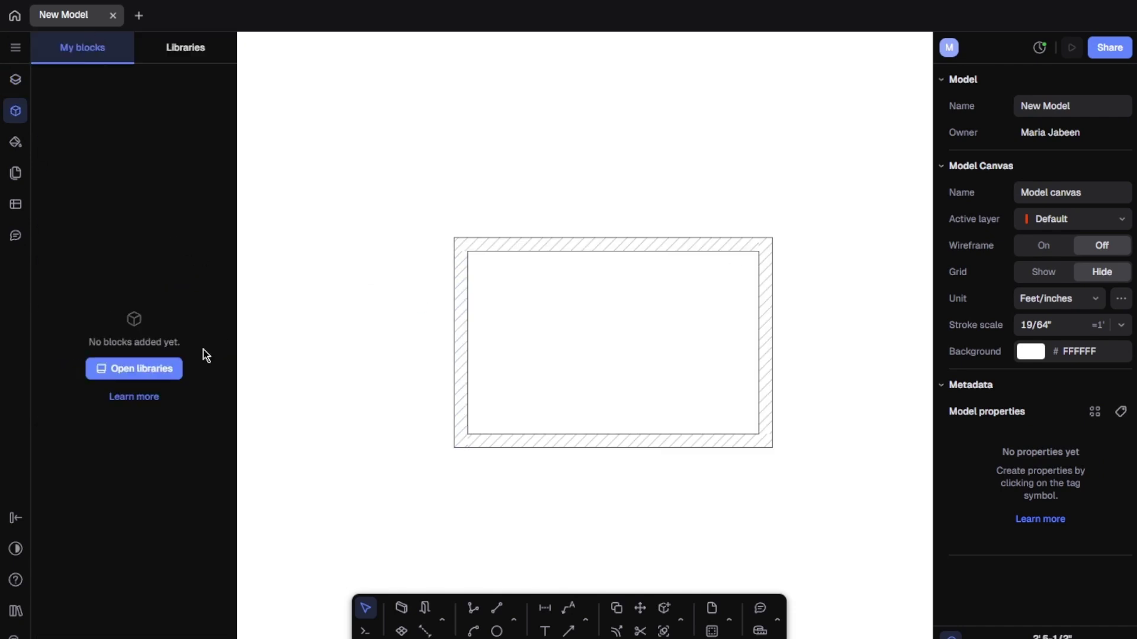
click(137, 367)
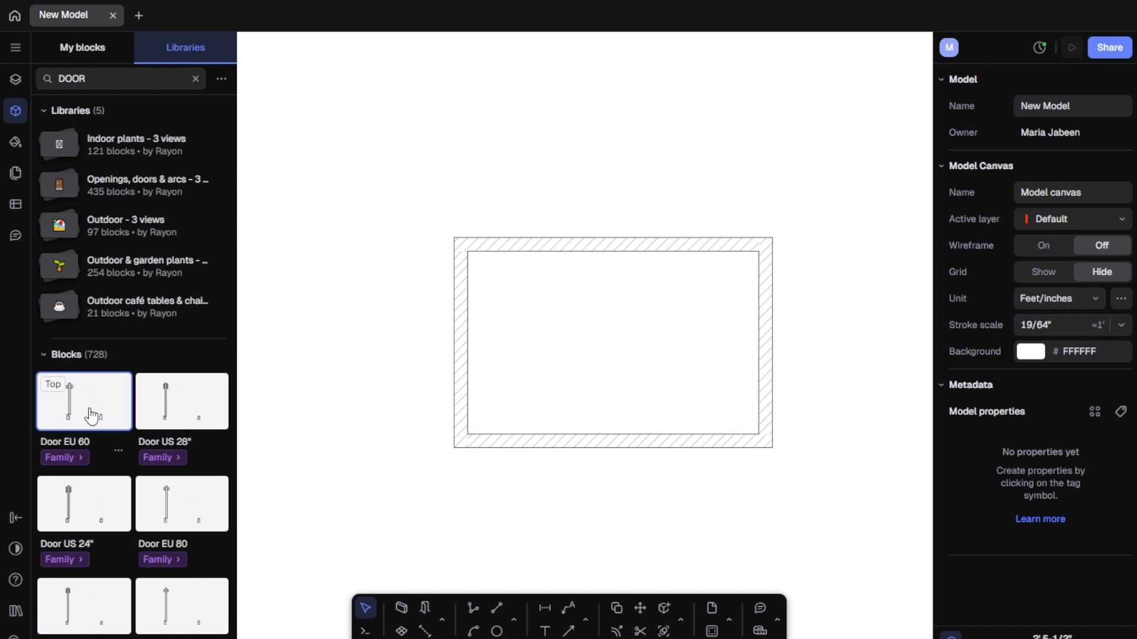
Step: Insert the top view of the Door EU 60 block into the bottom wall
click(79, 464)
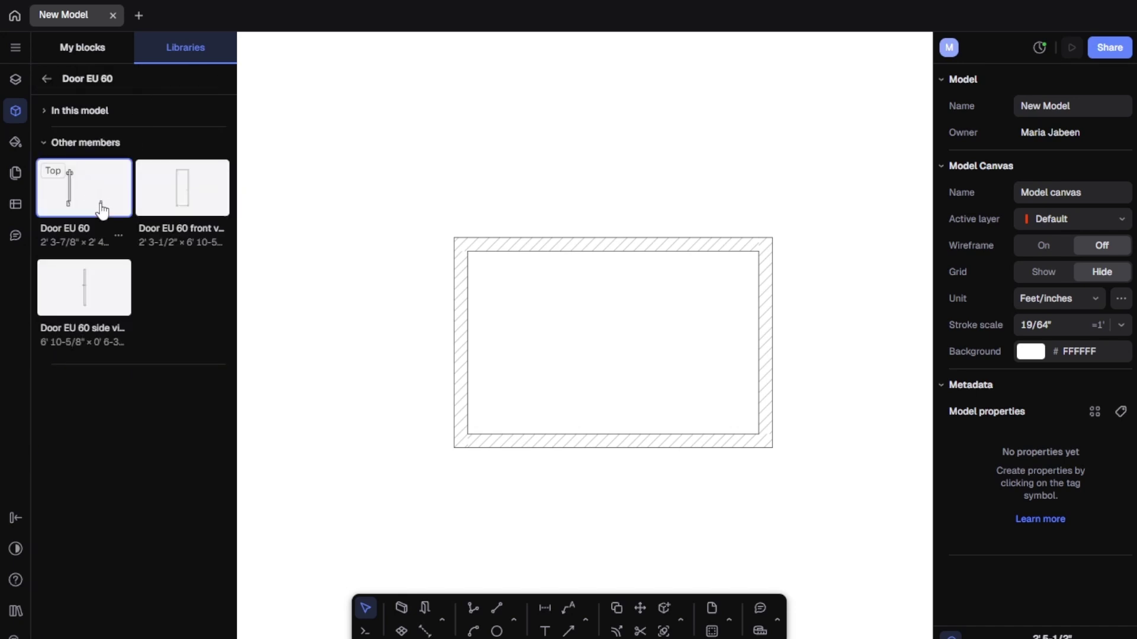
drag(472, 189, 474, 191)
drag(491, 154, 665, 445)
click(724, 308)
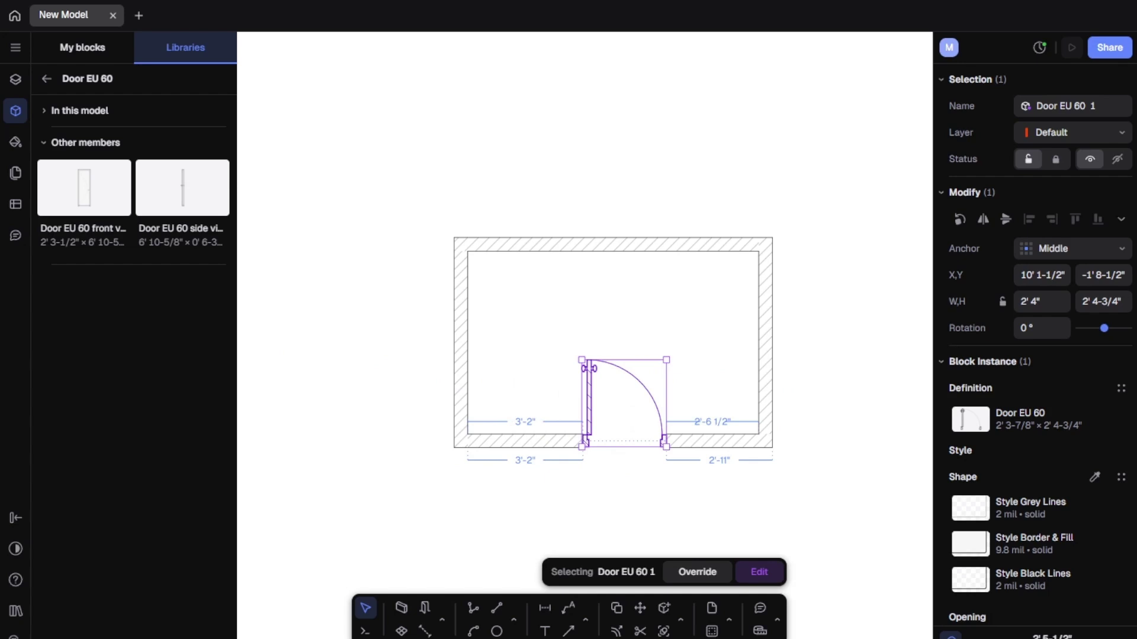
Step: Flip the door horizontally and shift it right along the bottom wall, about 3'-9" from the left inner corner
click(983, 220)
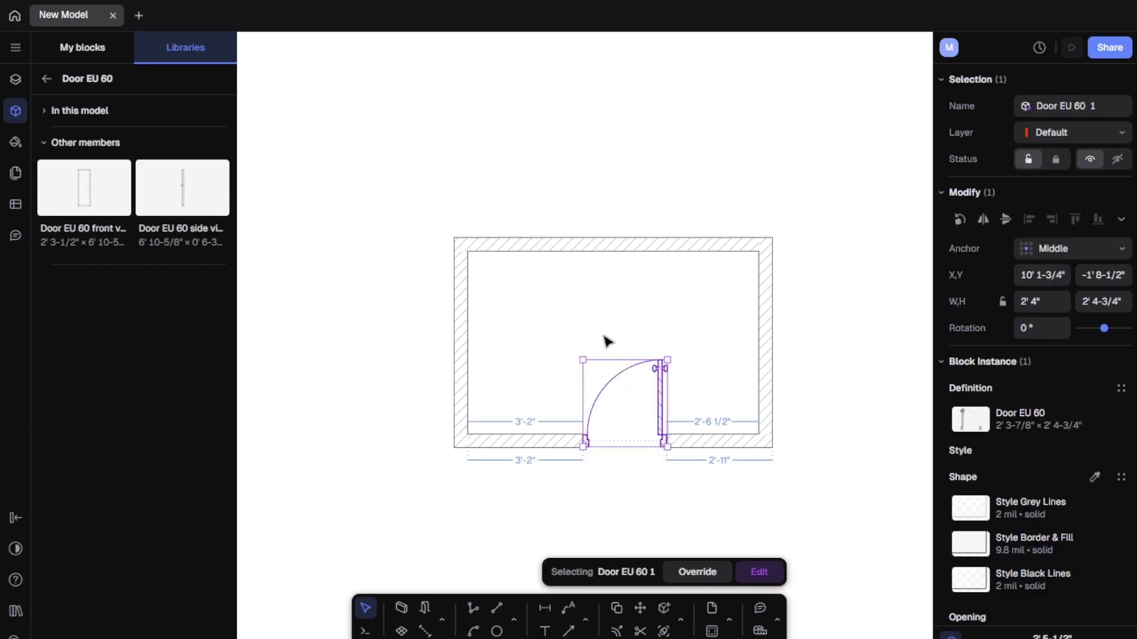
click(645, 423)
drag(660, 418, 682, 419)
Step: Move the right wall outward to widen the room, stretching the bottom wall to about 11' long
drag(799, 173, 427, 296)
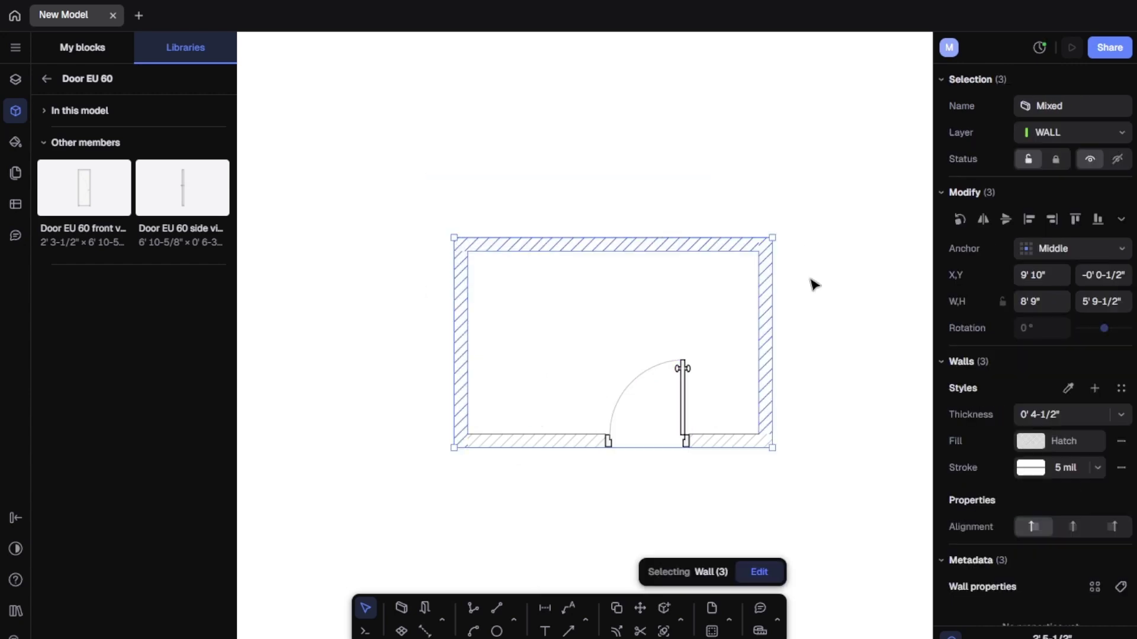
click(807, 243)
drag(768, 336, 865, 335)
click(789, 445)
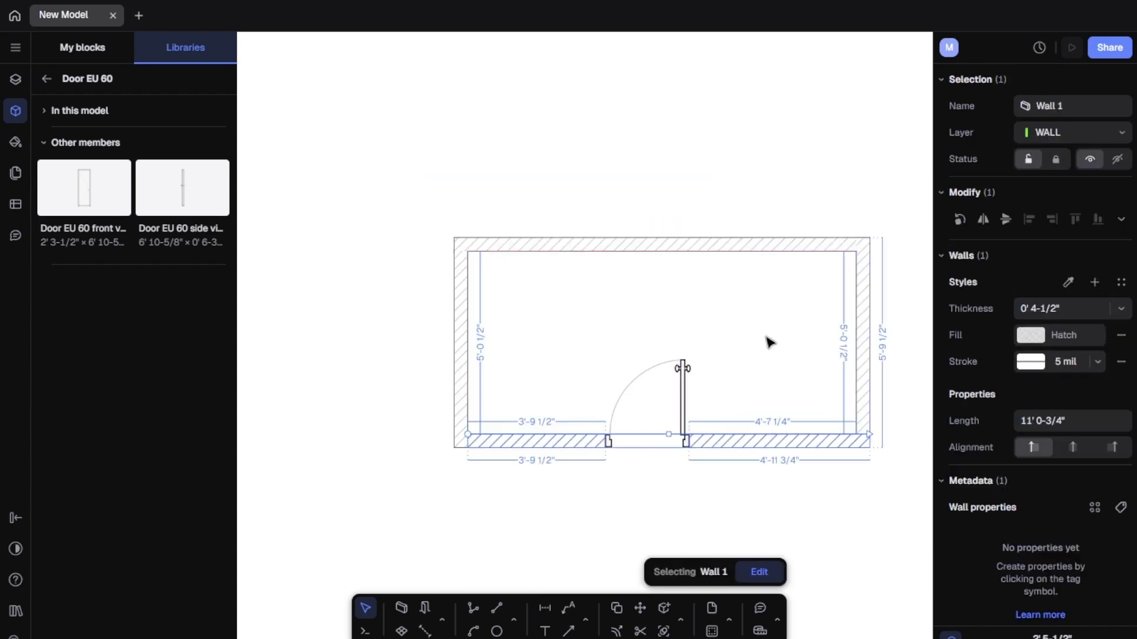
Step: Move the top wall slightly outward to deepen the room
click(698, 244)
mouse_move(670, 240)
mouse_down()
mouse_move(671, 207)
mouse_move(671, 239)
mouse_move(671, 226)
mouse_up()
click(726, 146)
scroll(450, 331, down, 3)
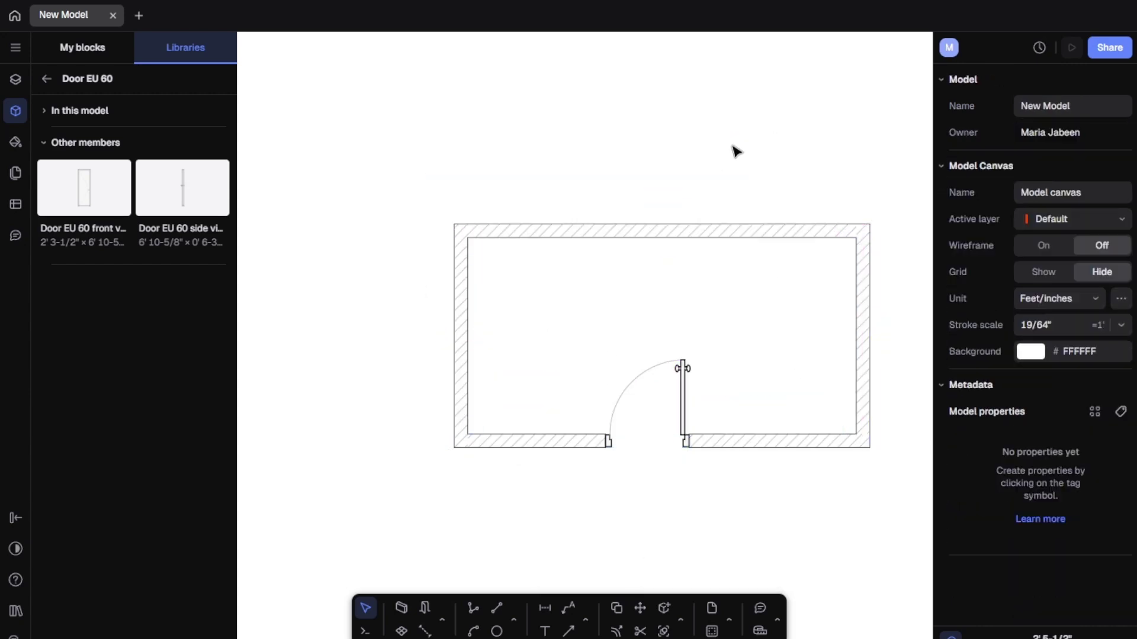
scroll(486, 315, up, 6)
scroll(488, 315, down, 3)
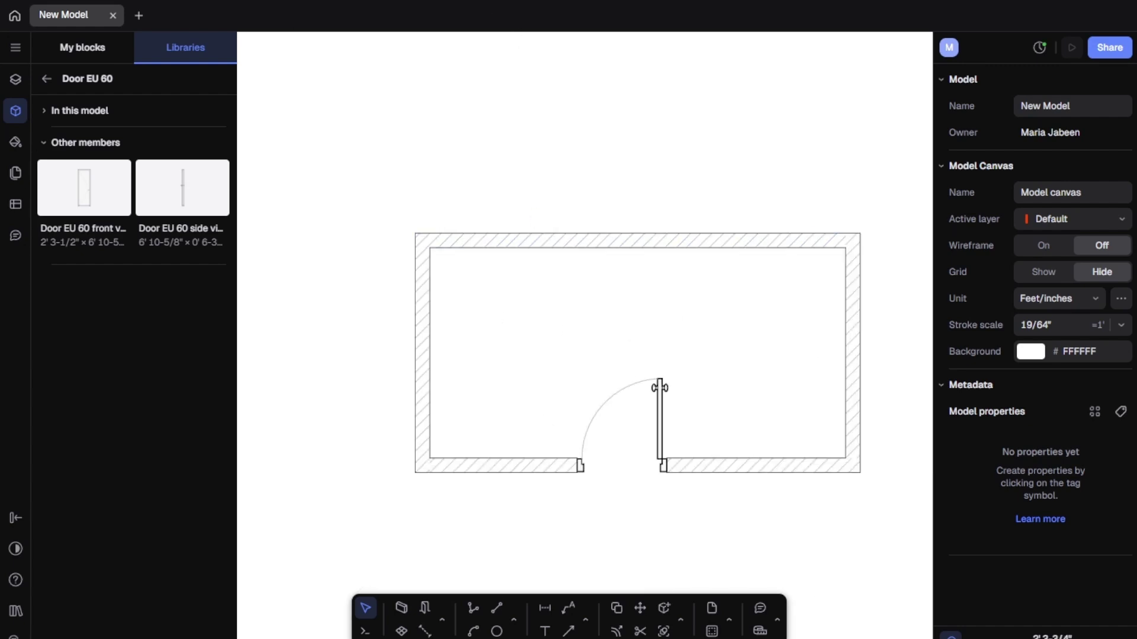
Step: Insert the top view of the Rectangular sink L block from the Bathrooms & public restrooms library
click(110, 83)
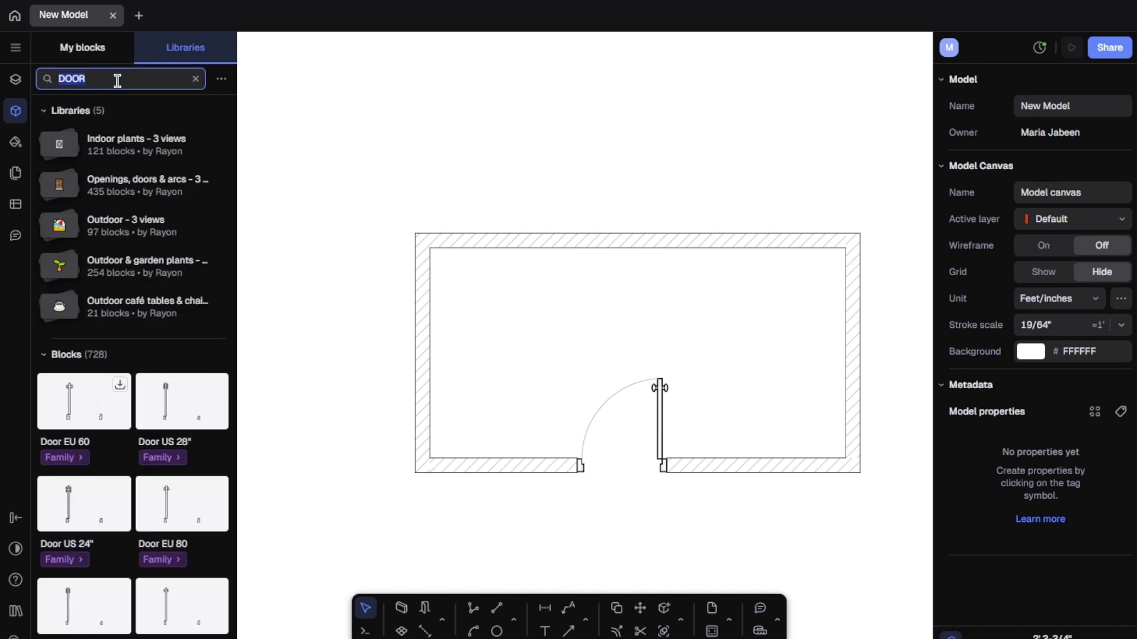
text(W)
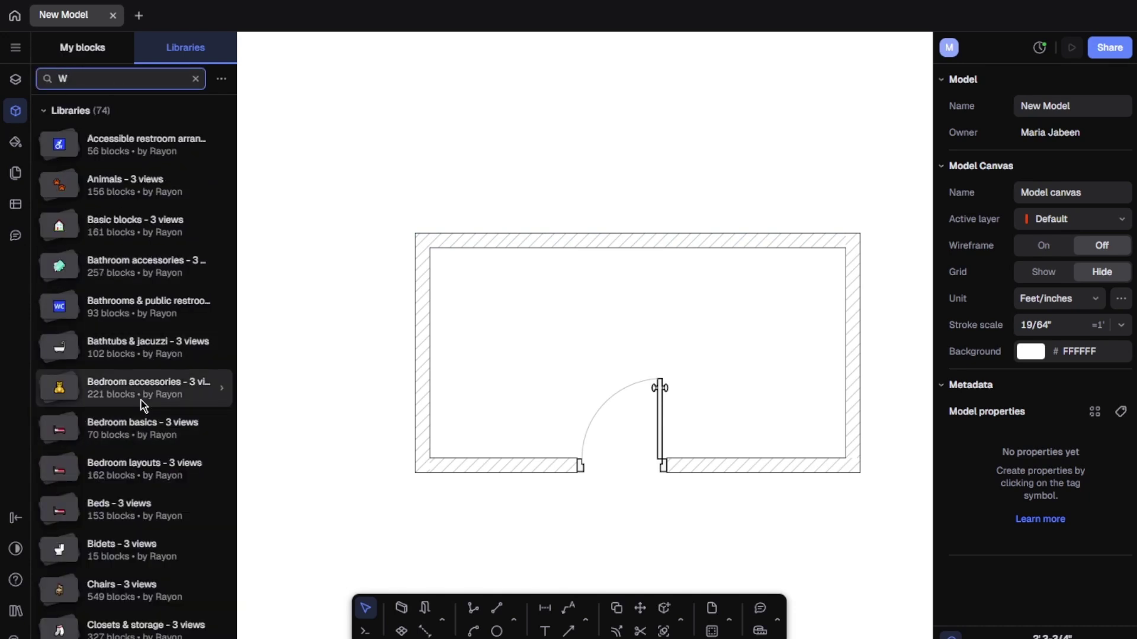
click(114, 307)
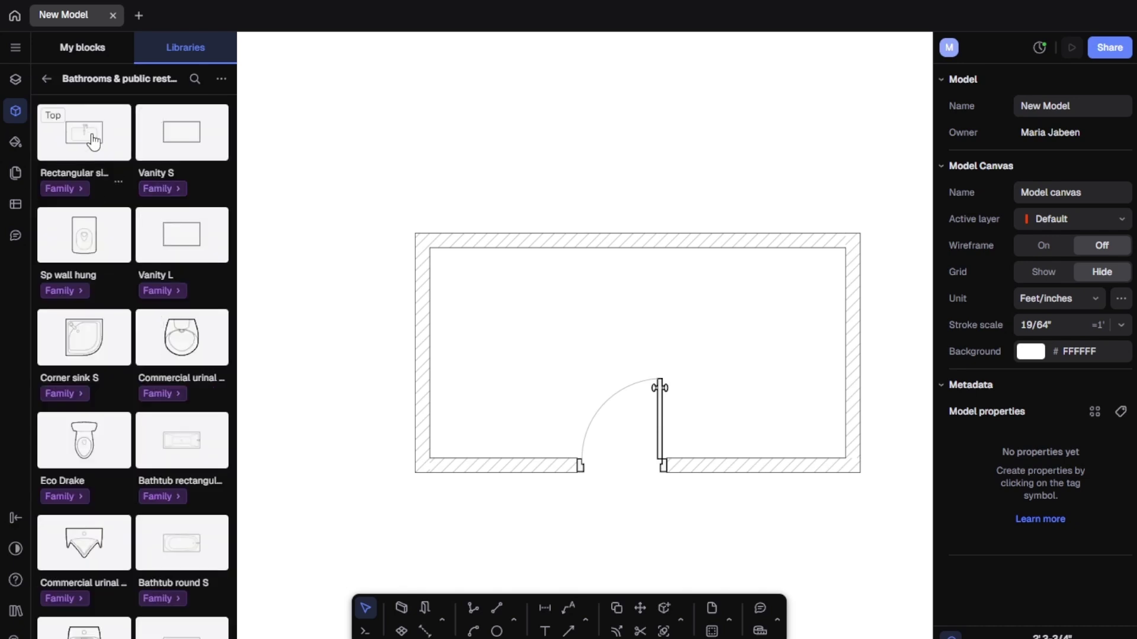
click(86, 151)
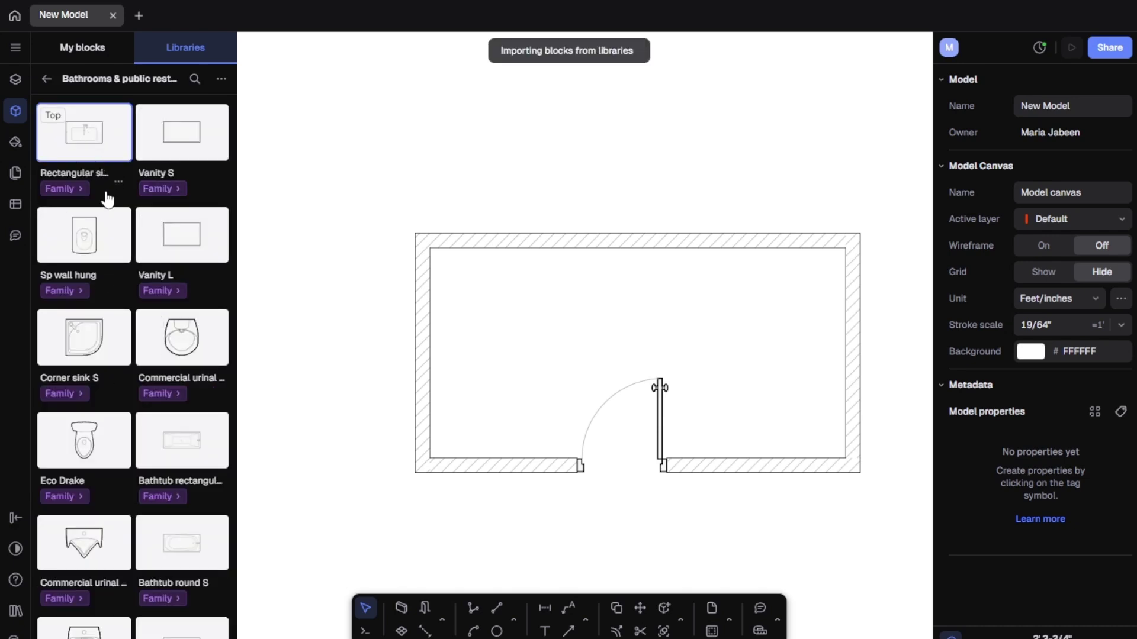
Step: Place the rectangular sink against the inner face of the top wall, near the room's right corner
click(715, 322)
drag(845, 375, 734, 323)
click(752, 274)
drag(814, 385, 728, 307)
click(723, 410)
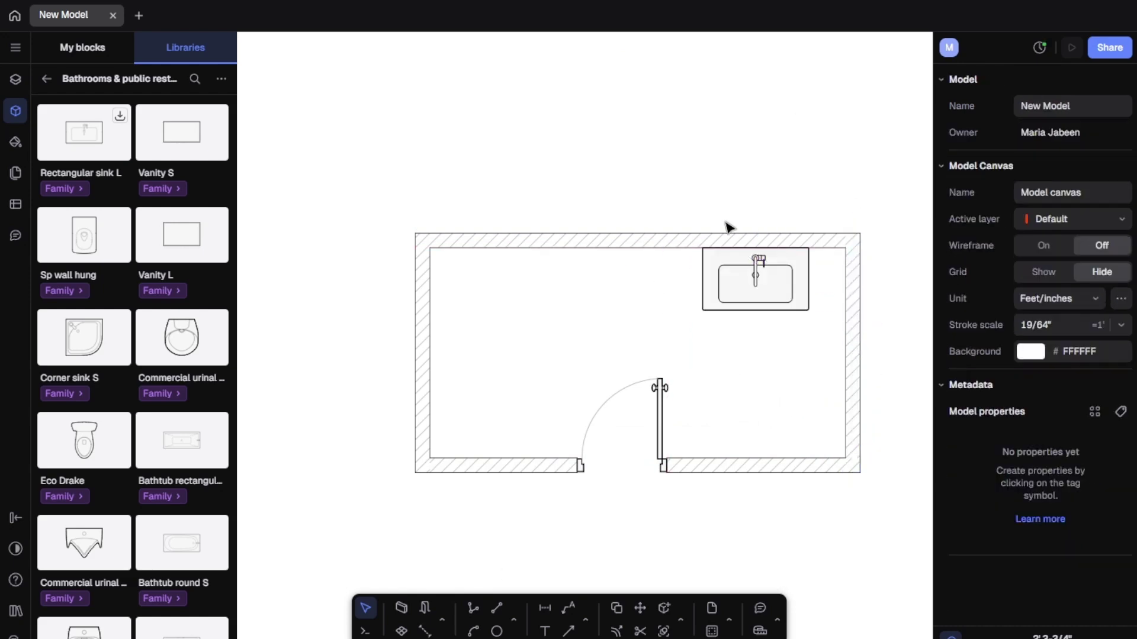
click(772, 289)
click(532, 169)
Step: Create a new layer named DOOR
click(15, 80)
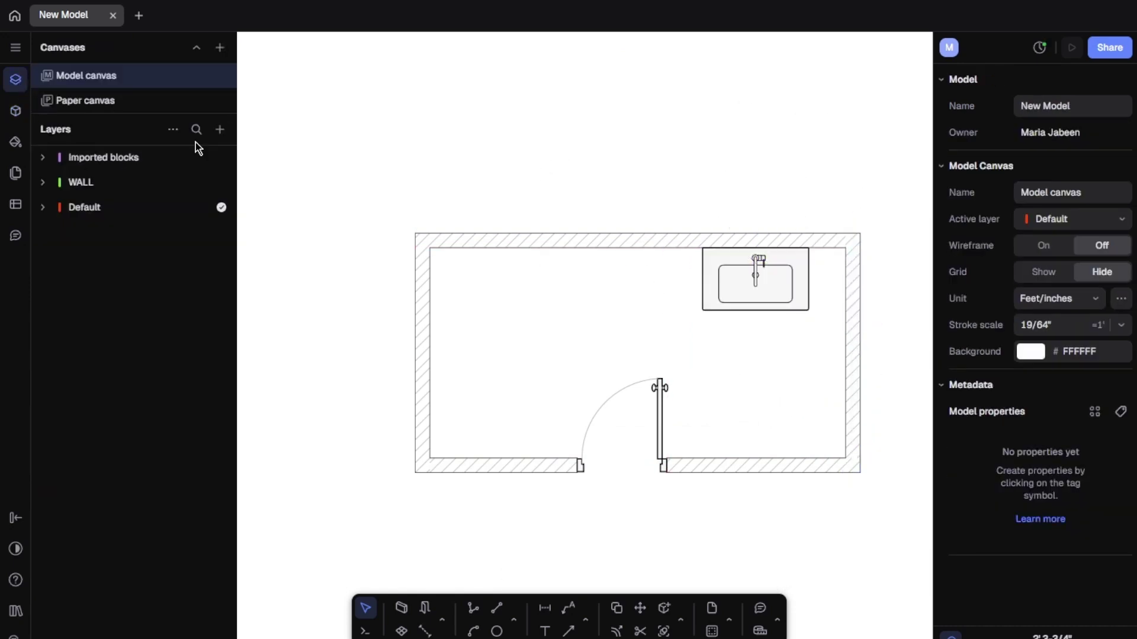
click(219, 129)
click(234, 156)
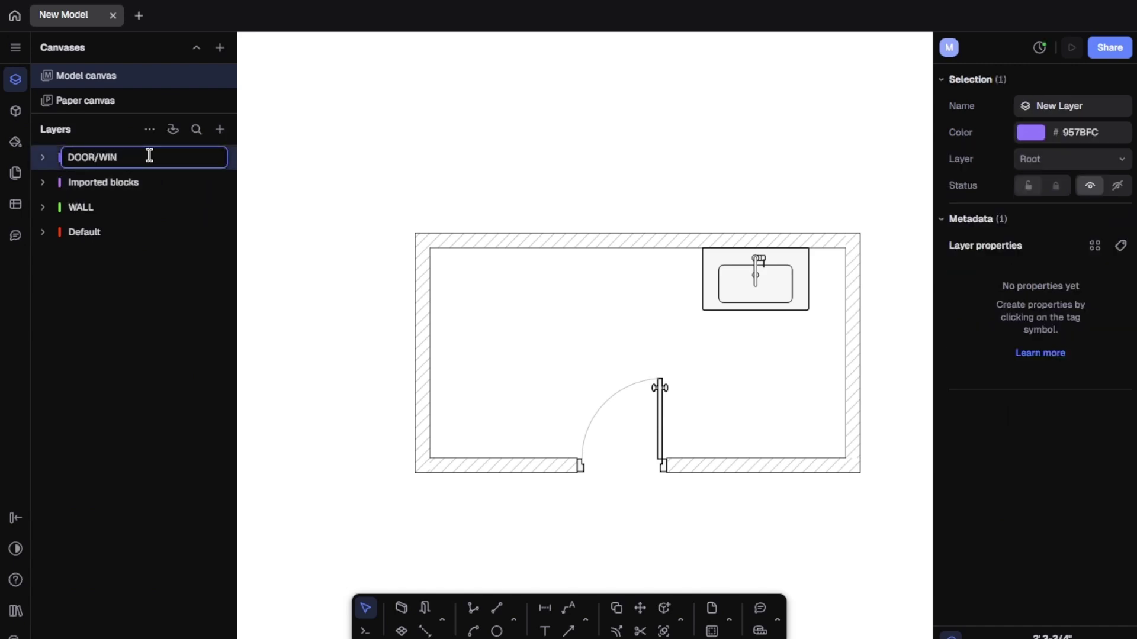
key(Return)
Step: Assign the door block to the DOOR layer
click(589, 401)
click(1072, 132)
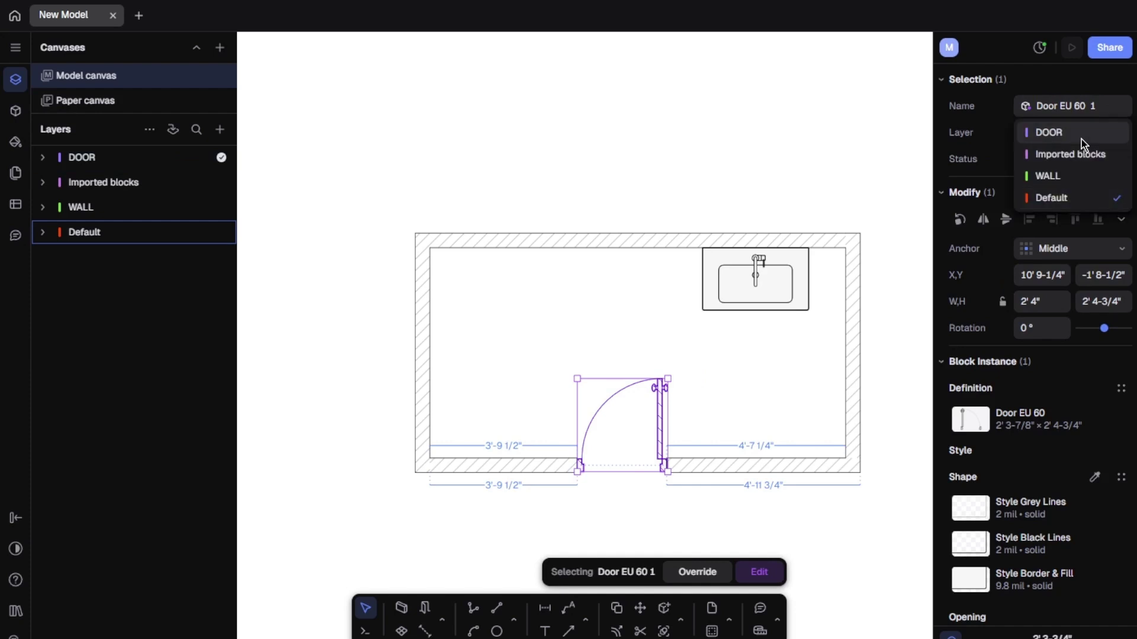
click(1060, 132)
key(Escape)
Step: Create a new layer named VANITY
click(220, 129)
click(233, 157)
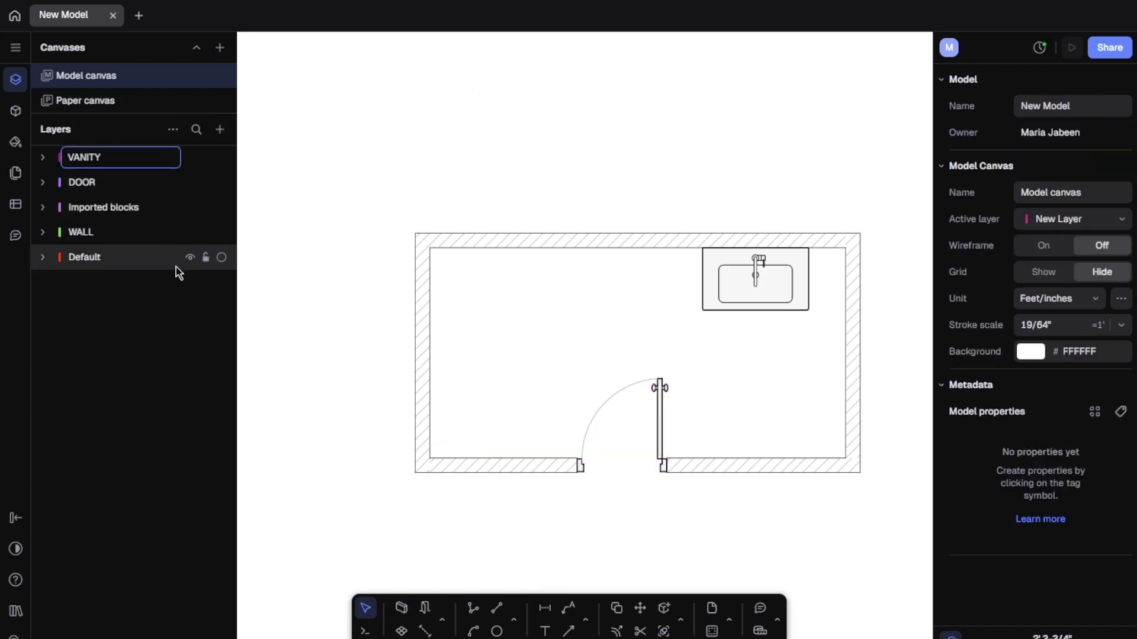
key(Return)
click(140, 155)
Step: Assign the rectangular sink block to the VANITY layer
click(740, 266)
click(1060, 132)
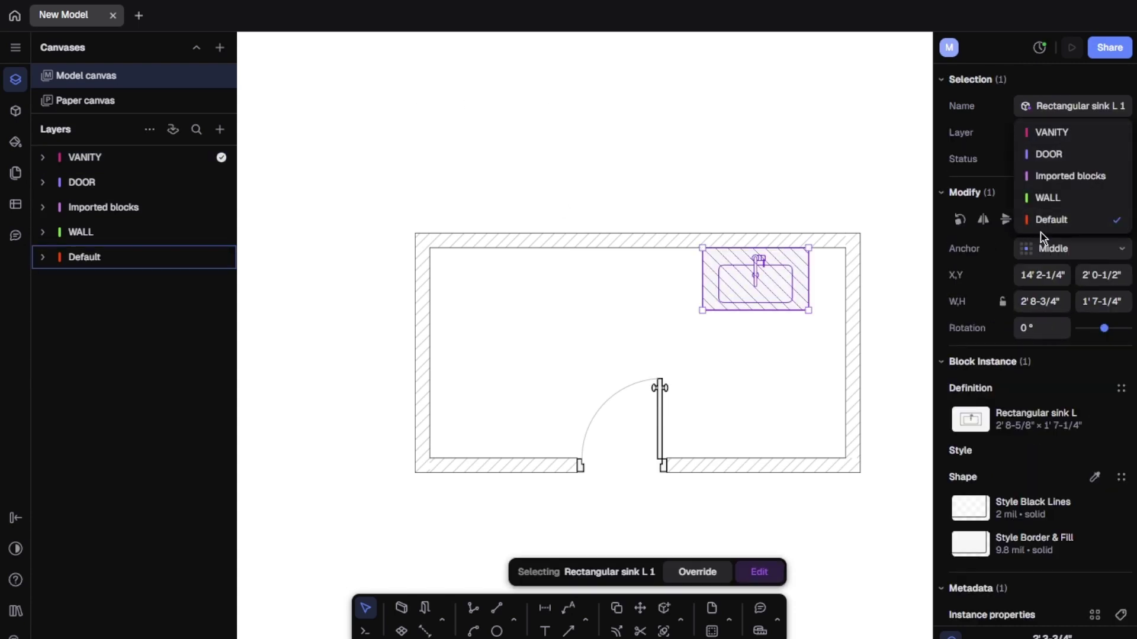
click(1046, 134)
key(Escape)
Step: Make WALL the active layer
click(111, 209)
right_click(127, 207)
click(165, 319)
click(343, 198)
click(221, 232)
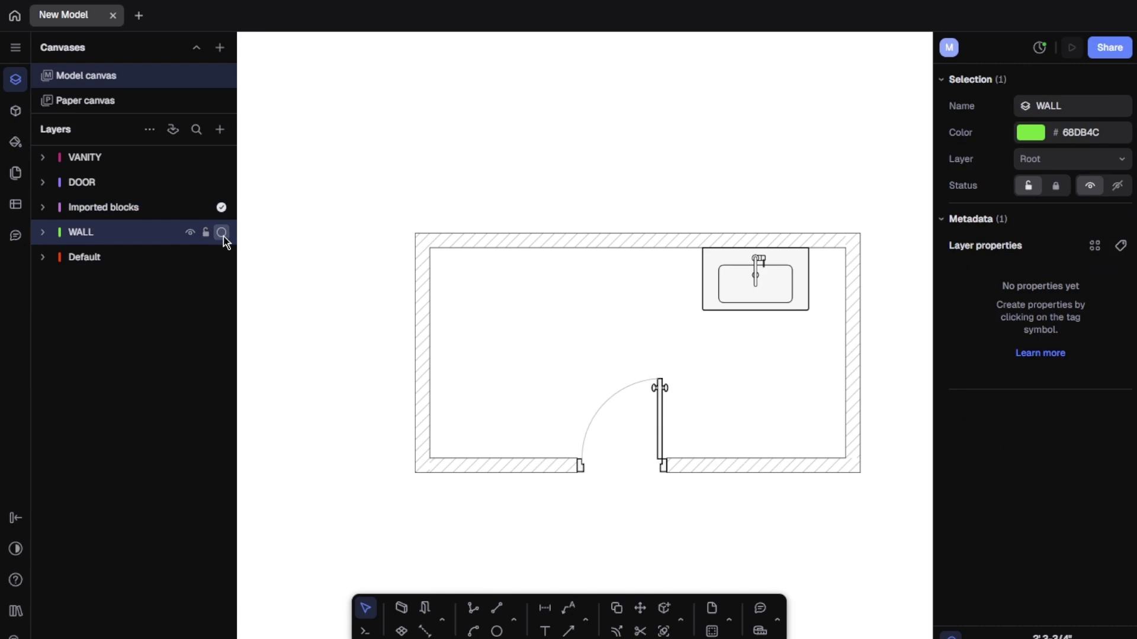
right_click(170, 216)
key(Escape)
click(253, 240)
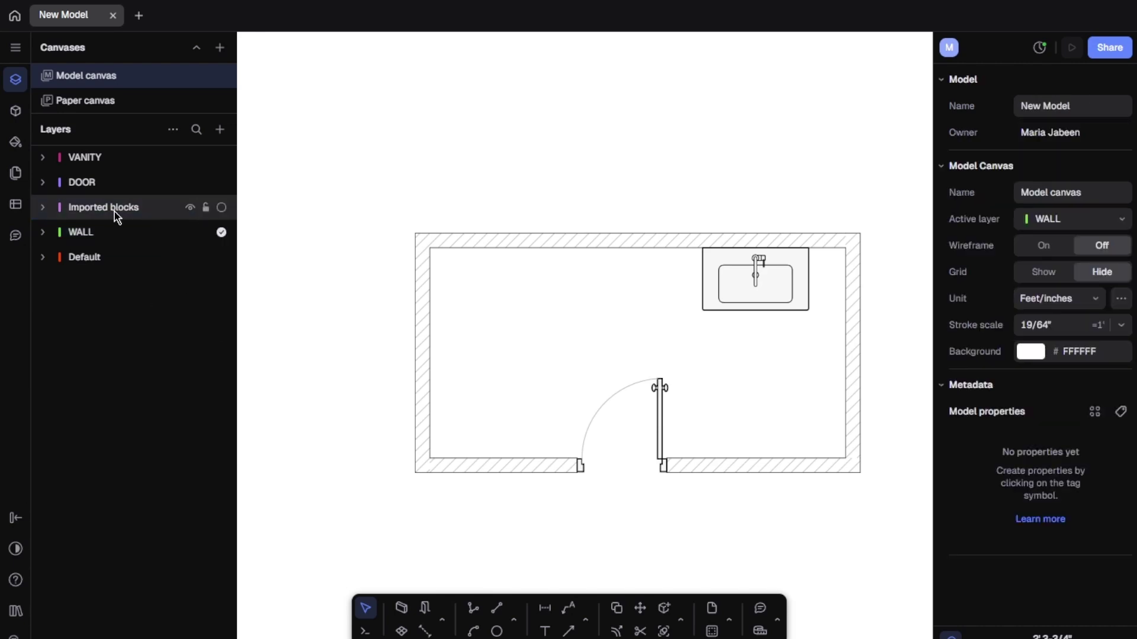
Step: Reorder the layers so that Imported blocks comes first, above VANITY and DOOR
drag(115, 211, 114, 274)
drag(145, 183, 142, 153)
click(563, 180)
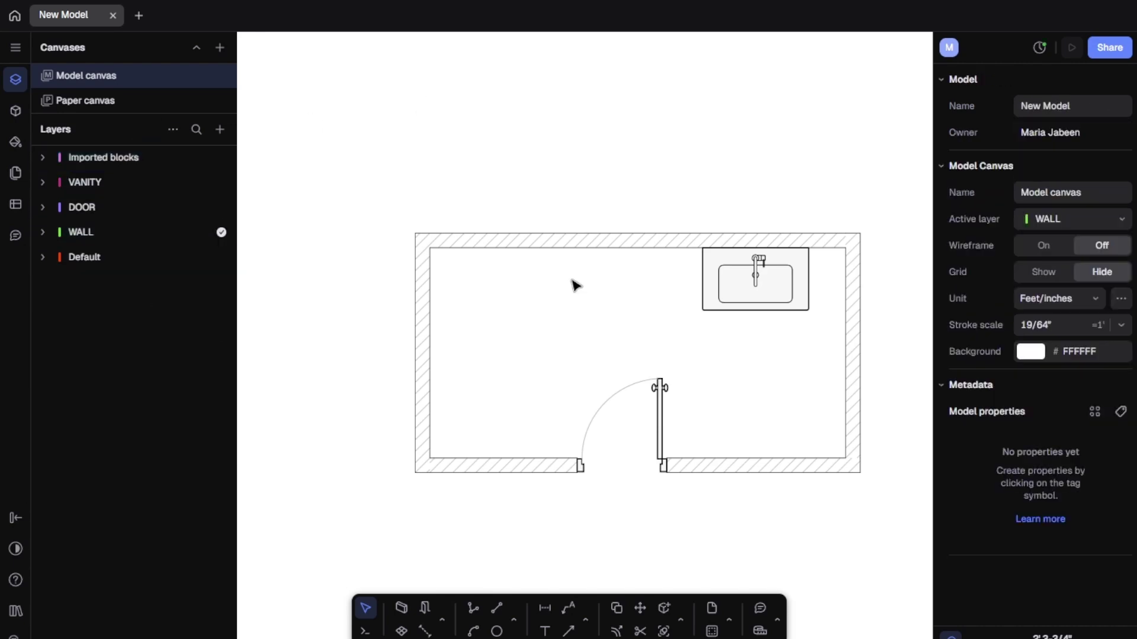
Step: Insert the top view of the Eco Drake toilet against the top wall, to the left of the sink
click(15, 110)
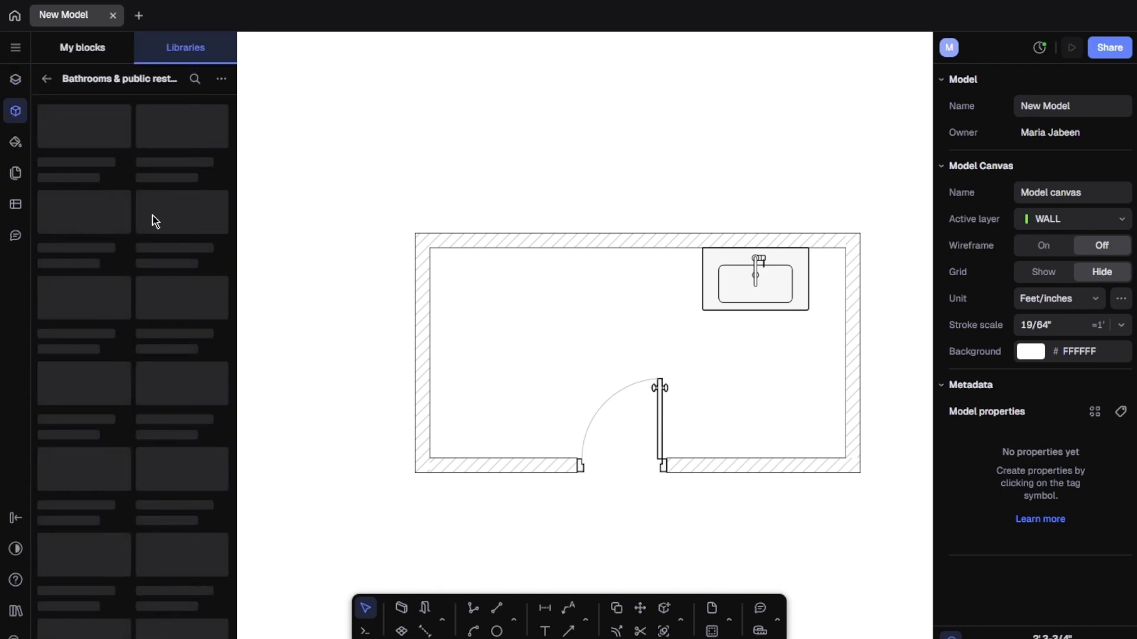
click(88, 452)
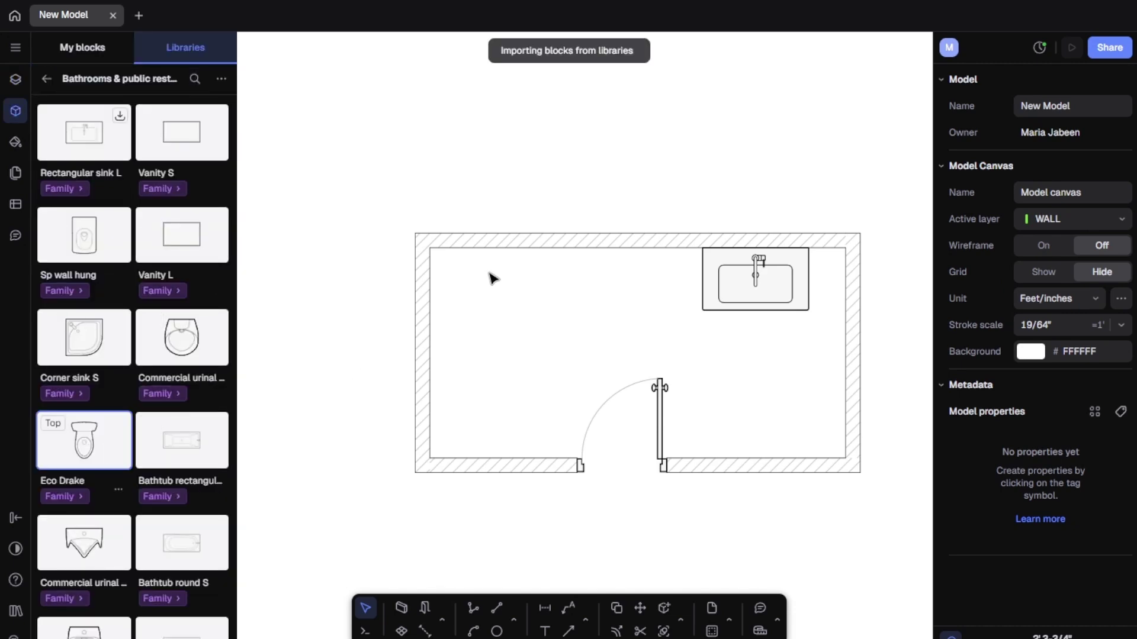
drag(837, 373, 620, 298)
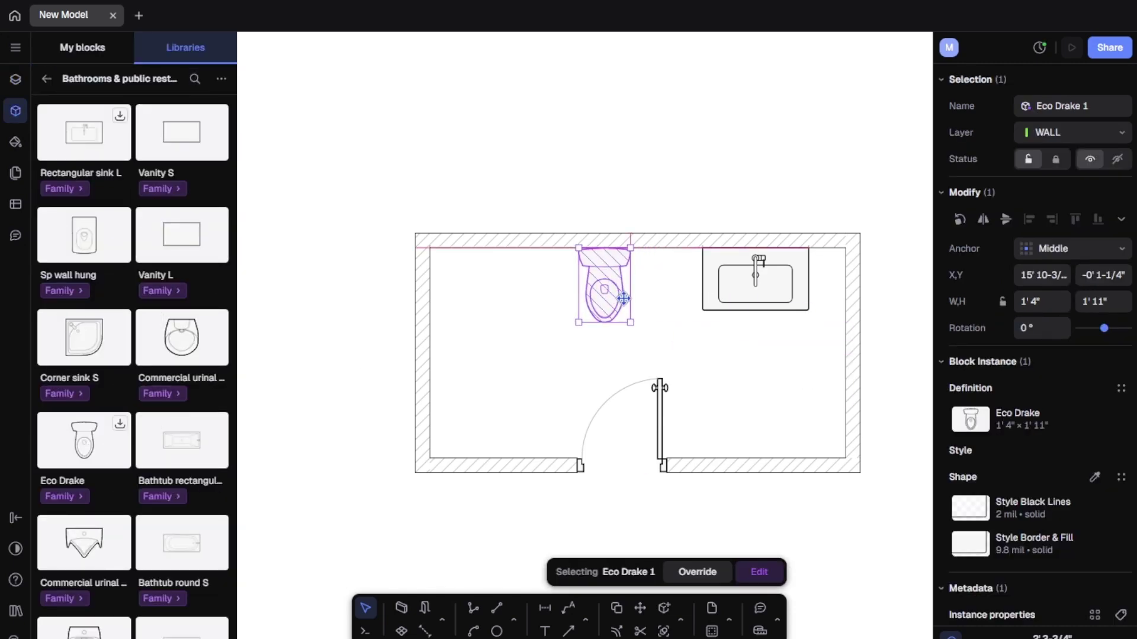
Step: Shift the door right along the bottom wall to about 6'-2" from the left inner corner, and move the toilet slightly right
drag(662, 440, 755, 429)
drag(599, 289, 626, 289)
click(706, 395)
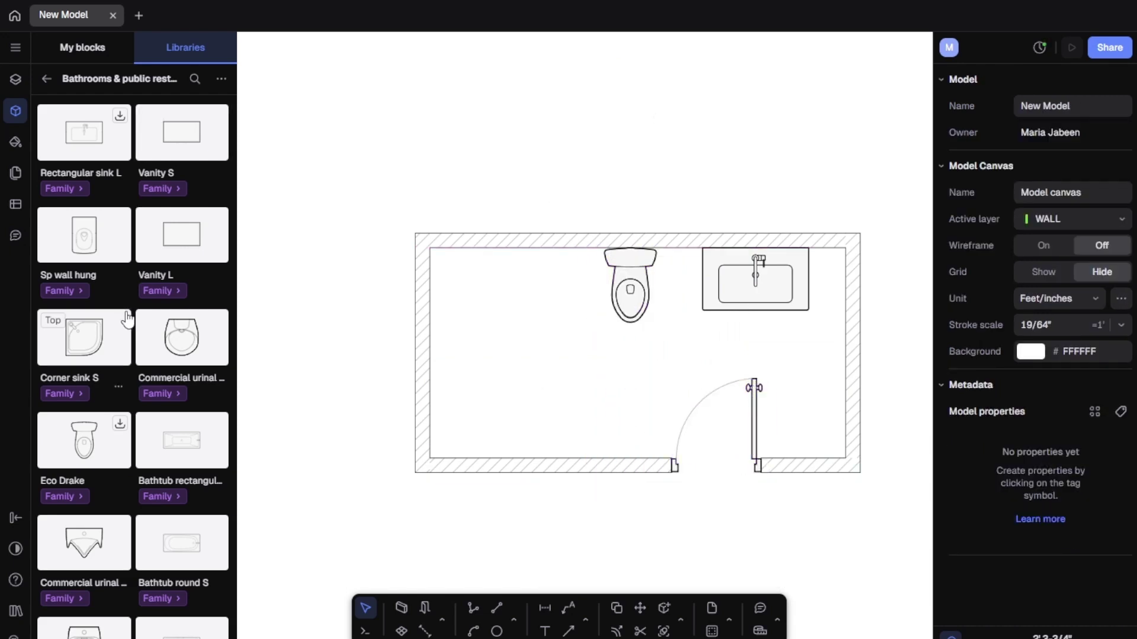
Step: Insert the Shower S block into the room's top-left corner and flip it vertically
scroll(146, 408, down, 10)
drag(453, 346, 521, 322)
click(1005, 219)
click(837, 151)
Step: Move the bottom wall up to an inner room depth of about 4'-7 1/2" and pull the right wall slightly inward
drag(879, 421, 392, 518)
drag(738, 459, 809, 433)
click(885, 298)
mouse_move(852, 326)
mouse_down()
mouse_move(825, 341)
mouse_move(840, 335)
mouse_up()
click(828, 435)
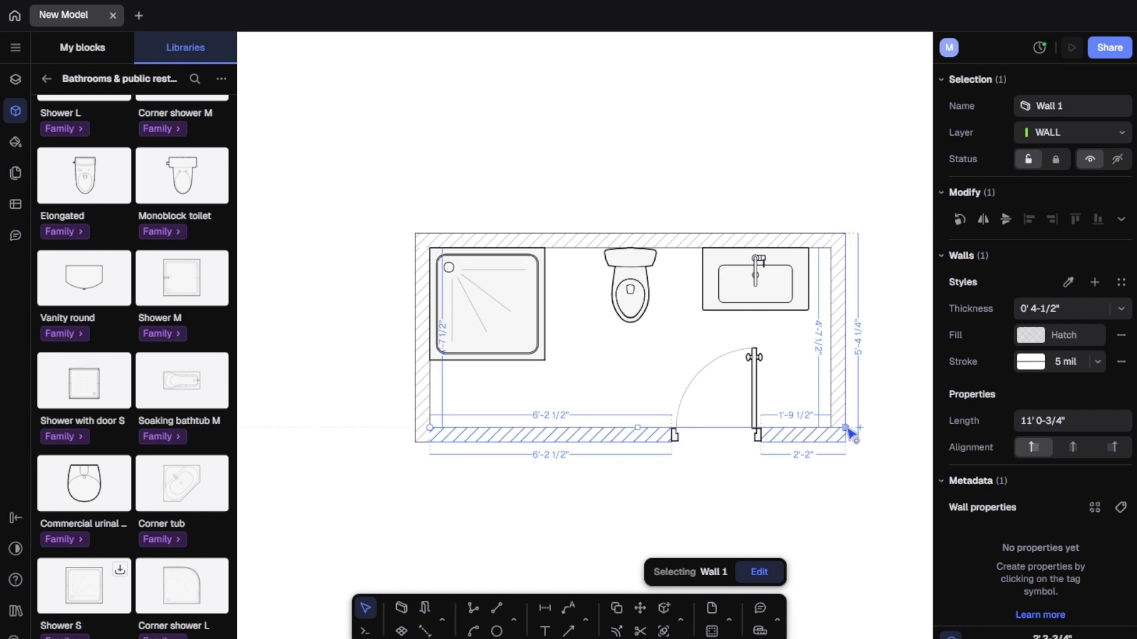
click(729, 464)
Step: Shift the shower and the left wall to the right, and shorten the bottom wall's left end to meet the moved wall
drag(528, 329, 552, 304)
drag(419, 344, 448, 347)
click(421, 461)
click(457, 434)
drag(432, 437, 462, 437)
scroll(452, 325, down, 5)
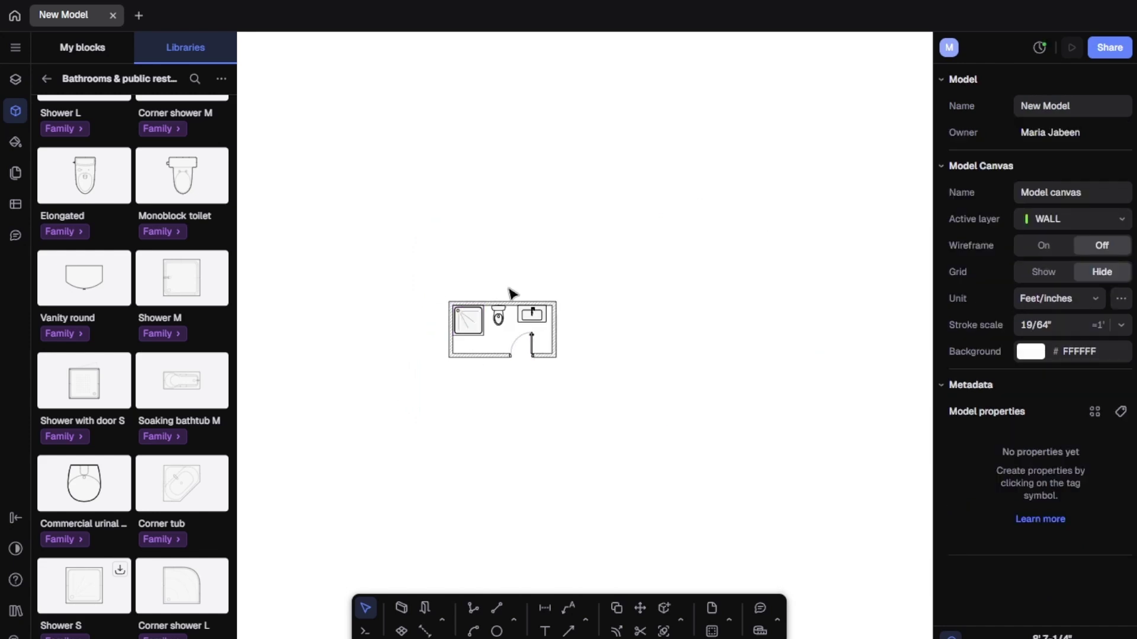
scroll(465, 322, up, 5)
Step: Search all block libraries for WINDOW
click(195, 78)
text(WINODW)
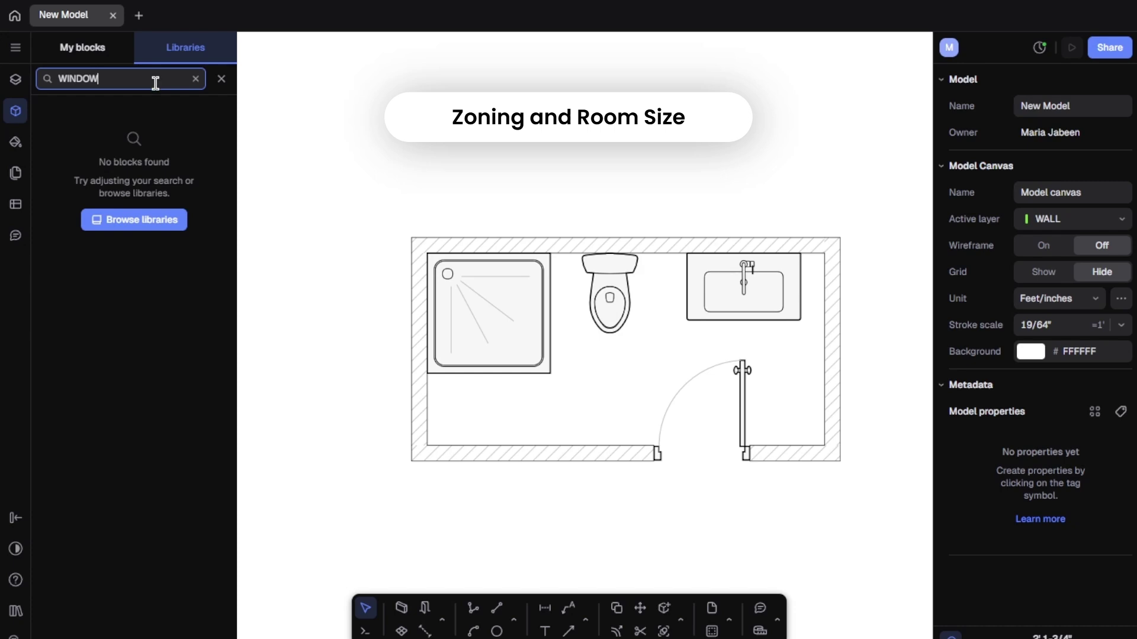
click(221, 79)
click(50, 80)
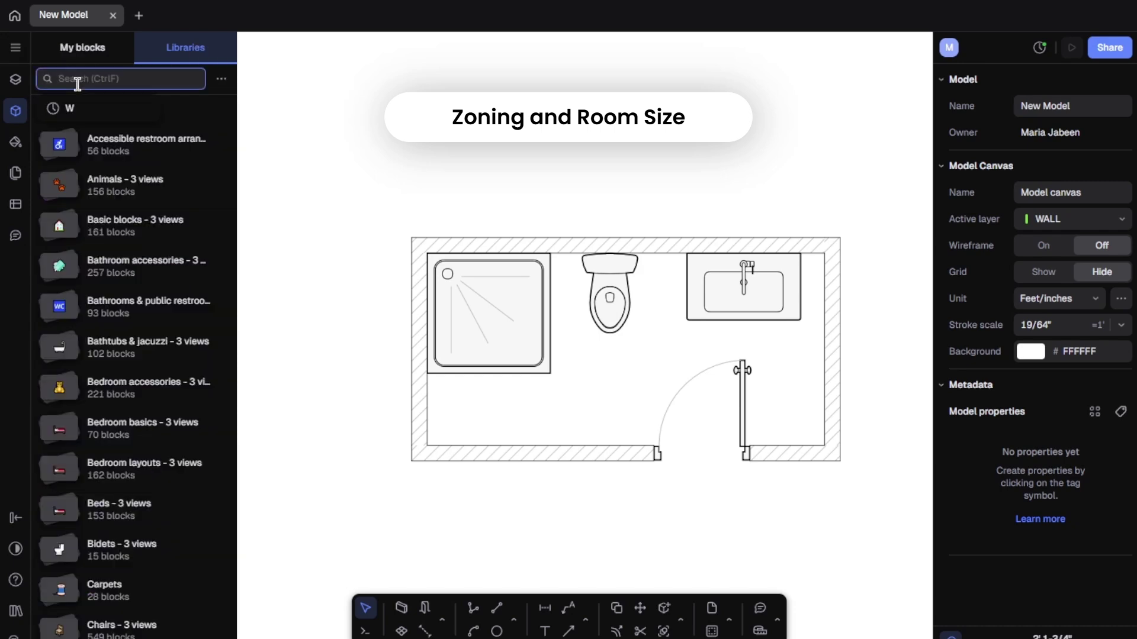
text(WINDOW)
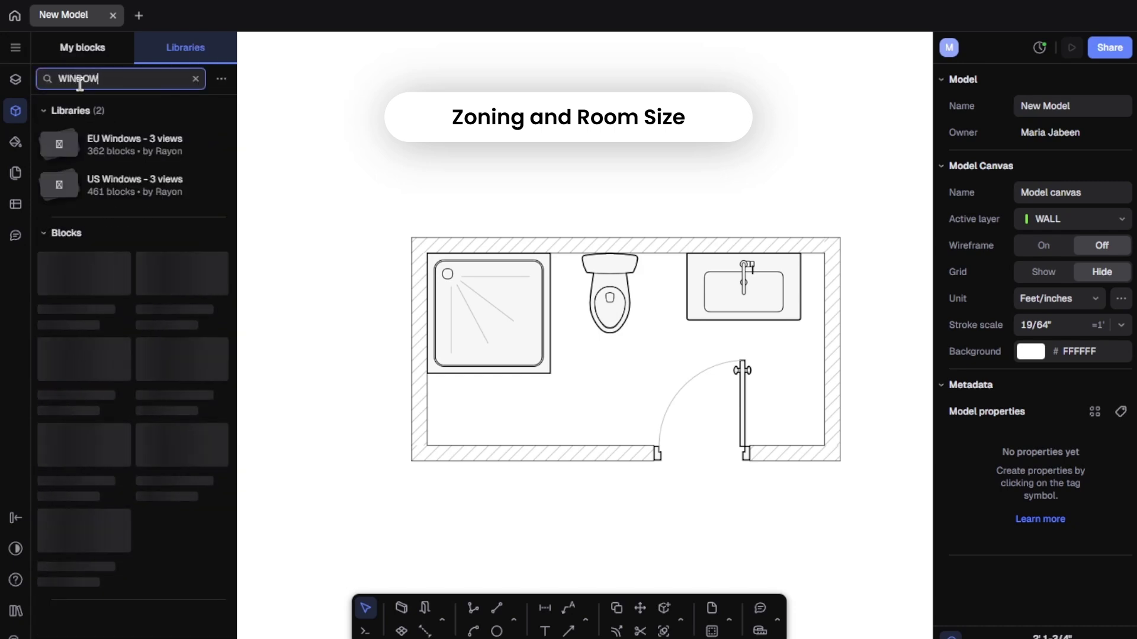
drag(84, 340, 477, 169)
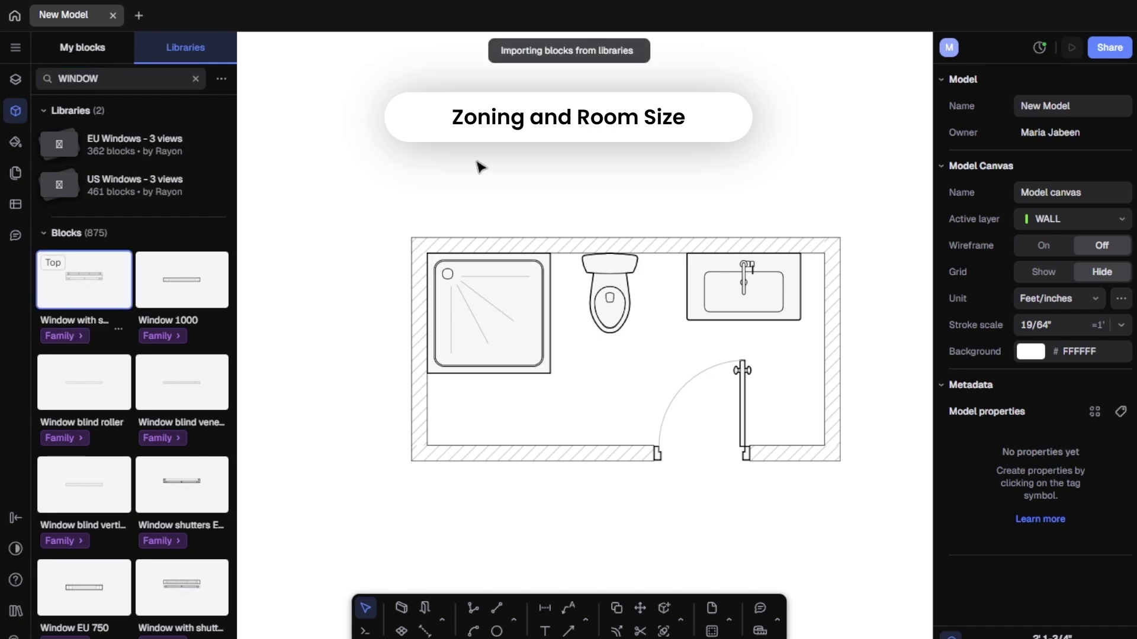
click(524, 230)
click(519, 181)
key(Delete)
Step: Insert the top view of the Window 1000 block into the left wall beside the shower
drag(145, 290, 478, 231)
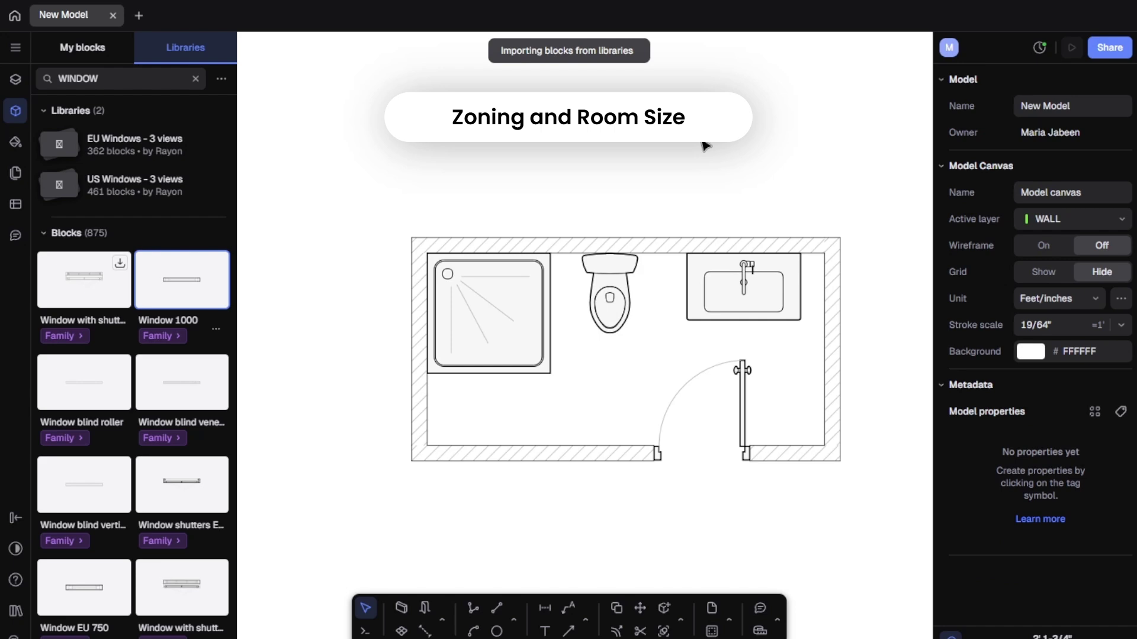
drag(705, 145, 910, 381)
drag(833, 373, 420, 366)
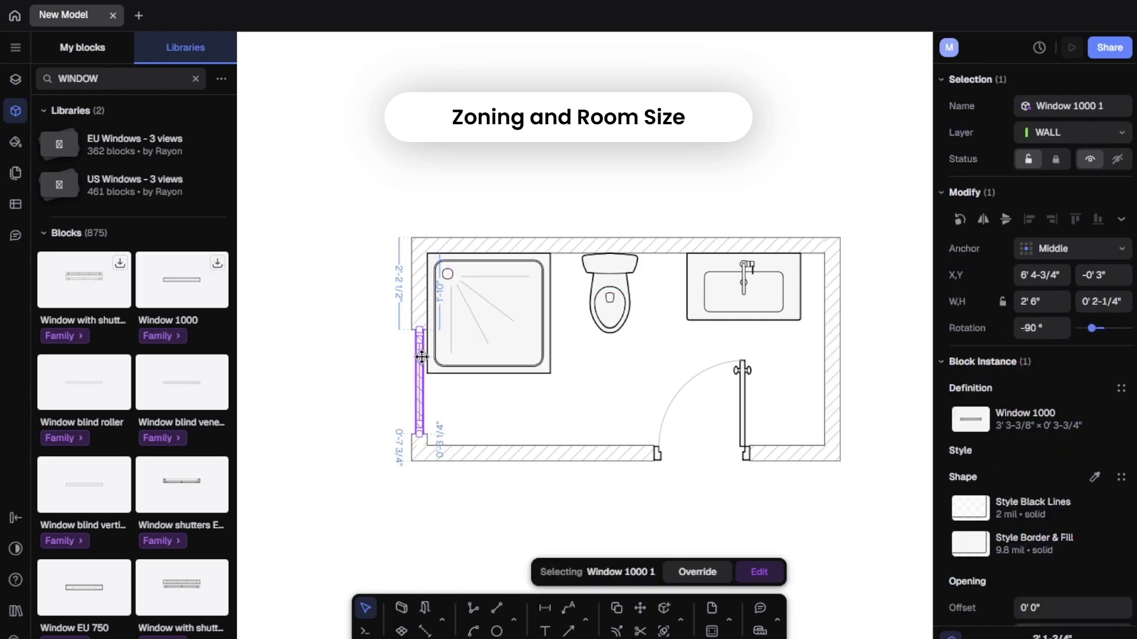
Step: Resize the left wall's window to about 2'-3" long and position it near the bottom corner
drag(431, 403, 420, 373)
click(289, 436)
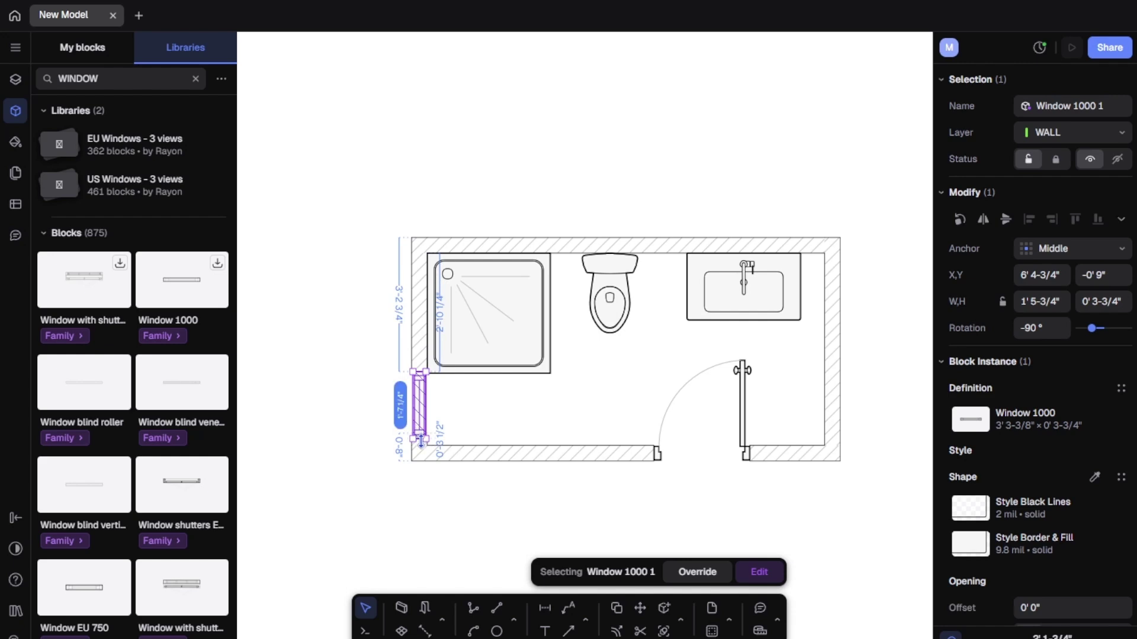
drag(422, 440, 422, 440)
click(444, 500)
click(419, 371)
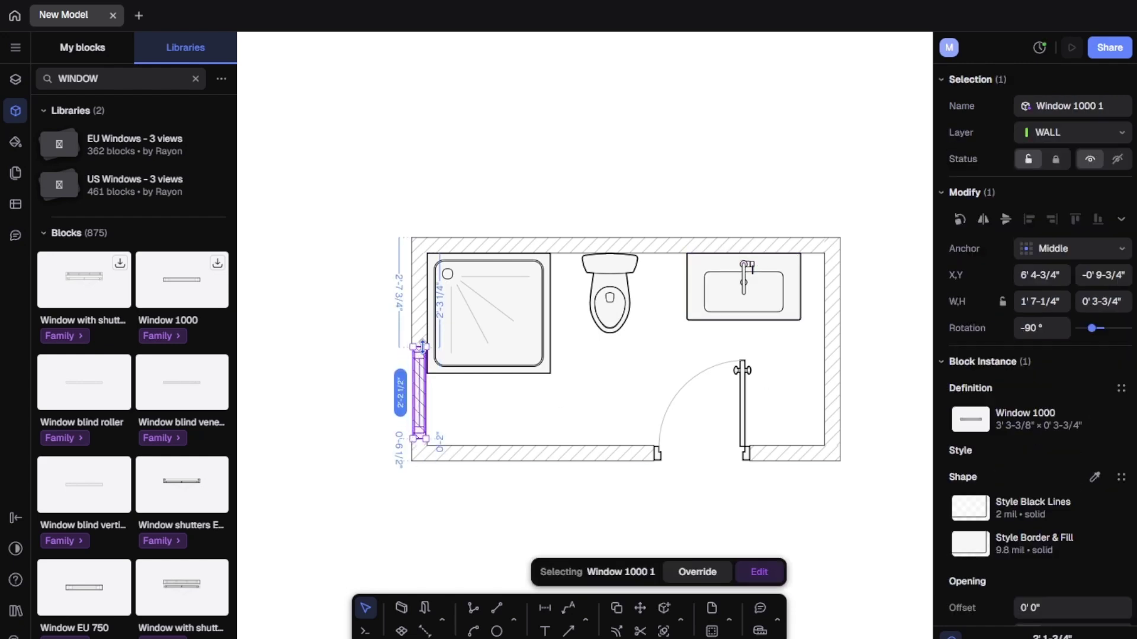
click(529, 400)
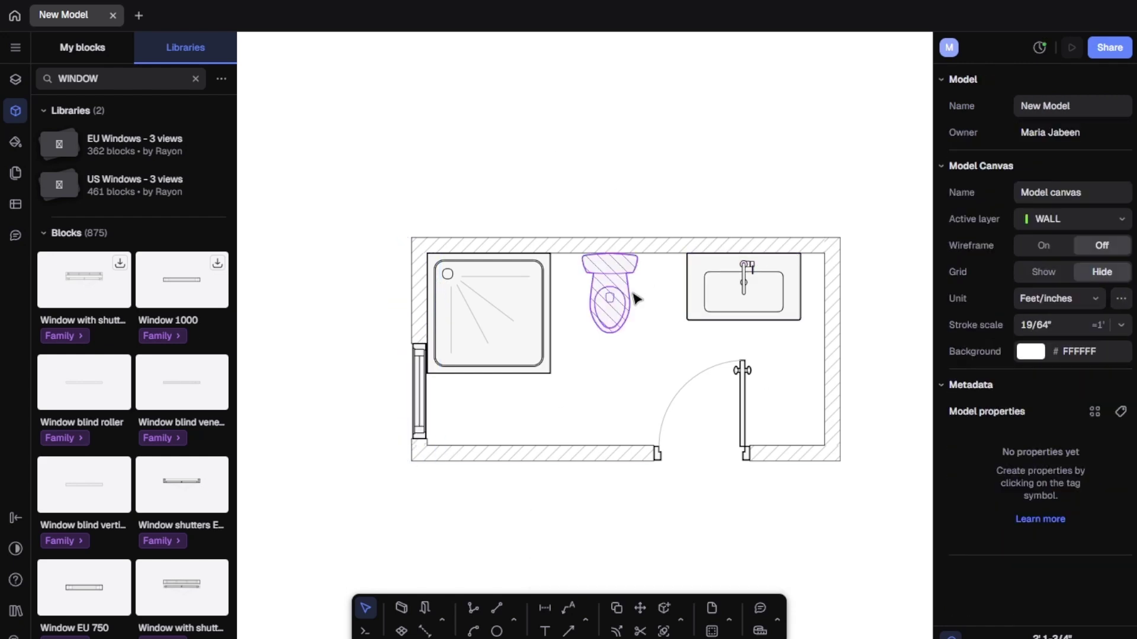
click(550, 607)
click(824, 446)
click(825, 245)
click(885, 345)
click(911, 451)
click(887, 406)
key(Delete)
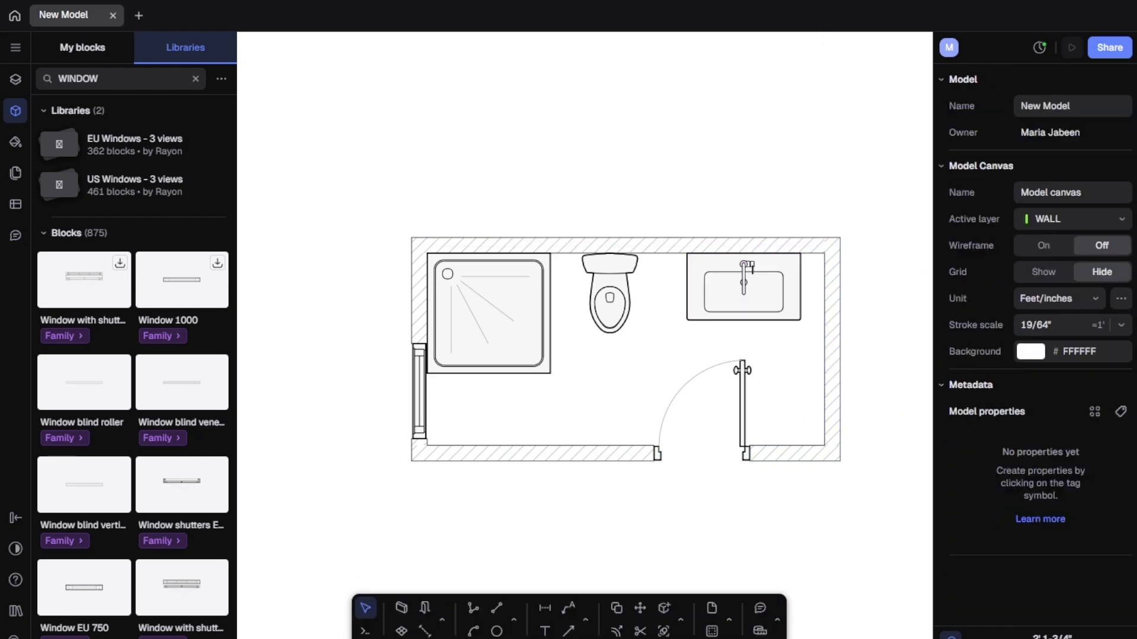
click(1054, 636)
mouse_move(1057, 438)
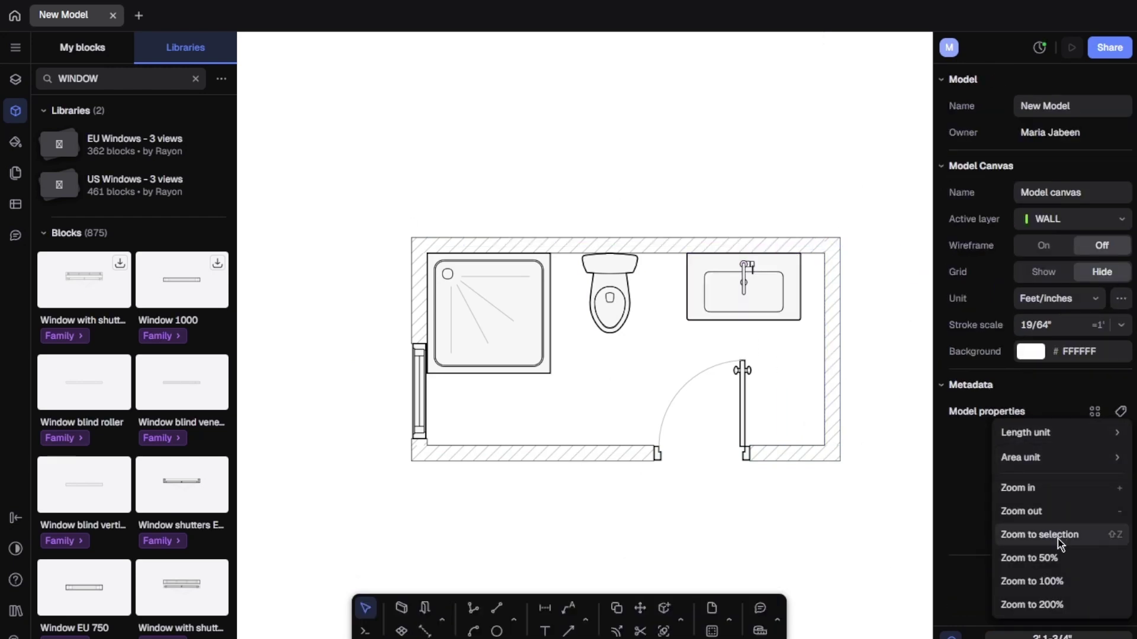
click(1127, 631)
click(1128, 631)
click(1128, 631)
click(971, 636)
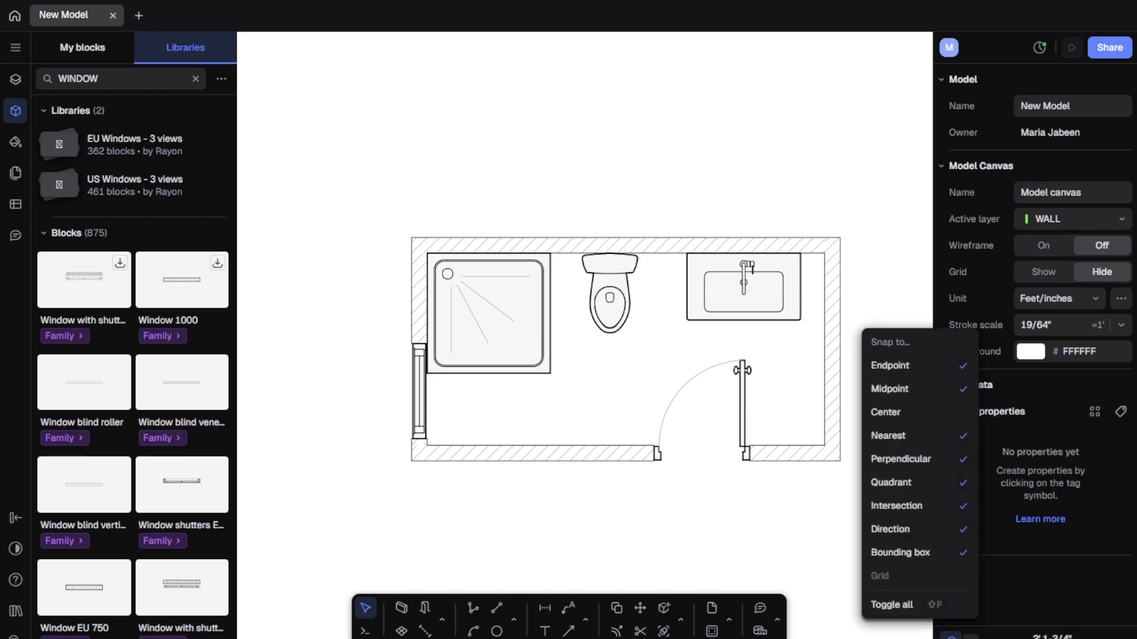
click(1054, 636)
click(1032, 637)
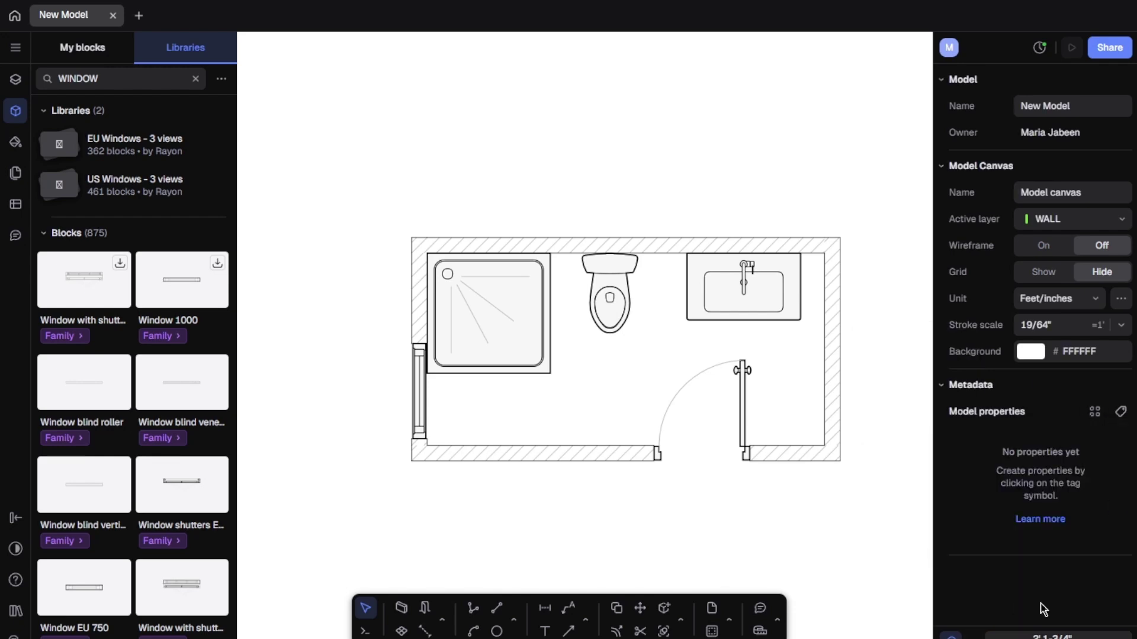
Step: Set the model canvas stroke scale to 1" = 1'
click(1124, 328)
click(1040, 448)
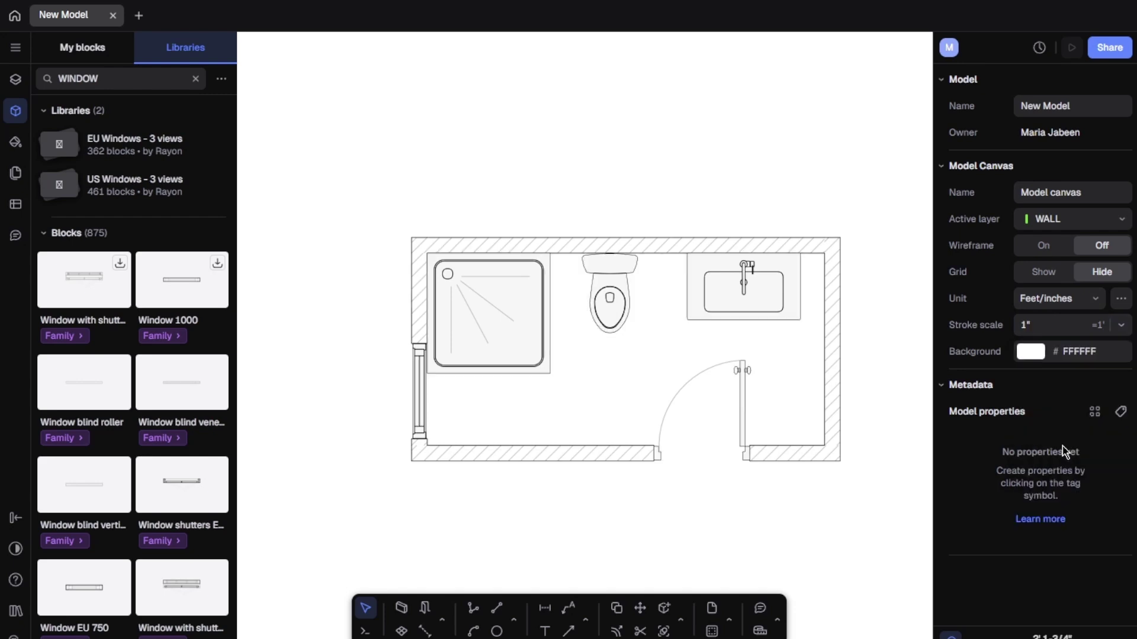
Step: Dimension the right wall's inner length with the dimension line outside the room, and select the dimension
click(546, 609)
click(824, 253)
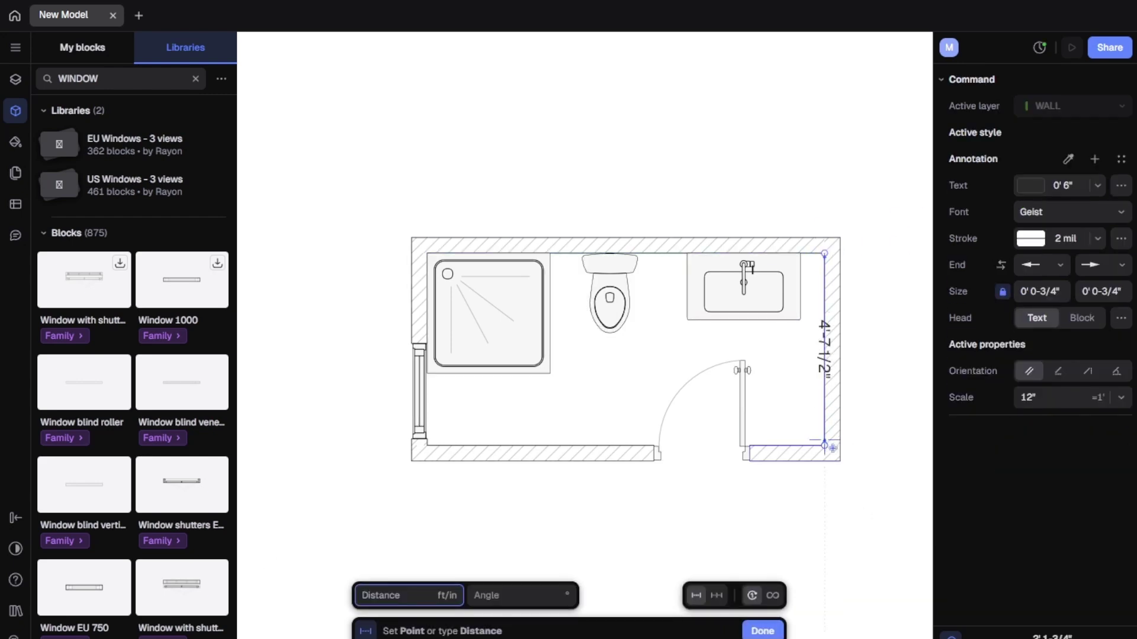
click(824, 445)
click(872, 436)
click(860, 132)
click(876, 375)
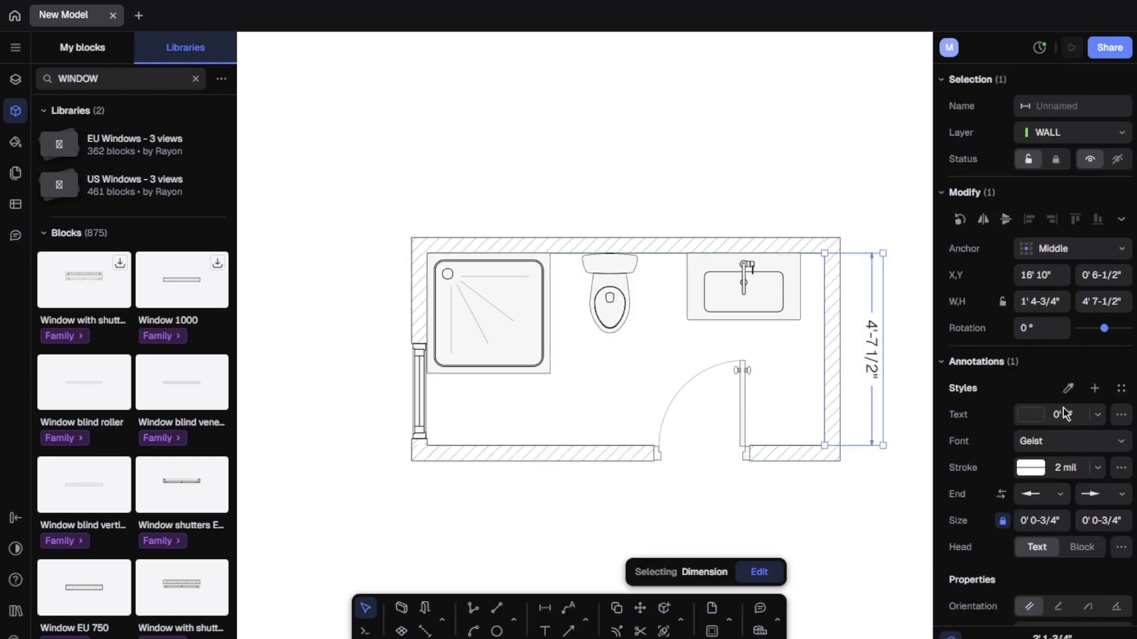
Step: Delete the dimension outside the right wall
click(792, 181)
click(872, 331)
key(Delete)
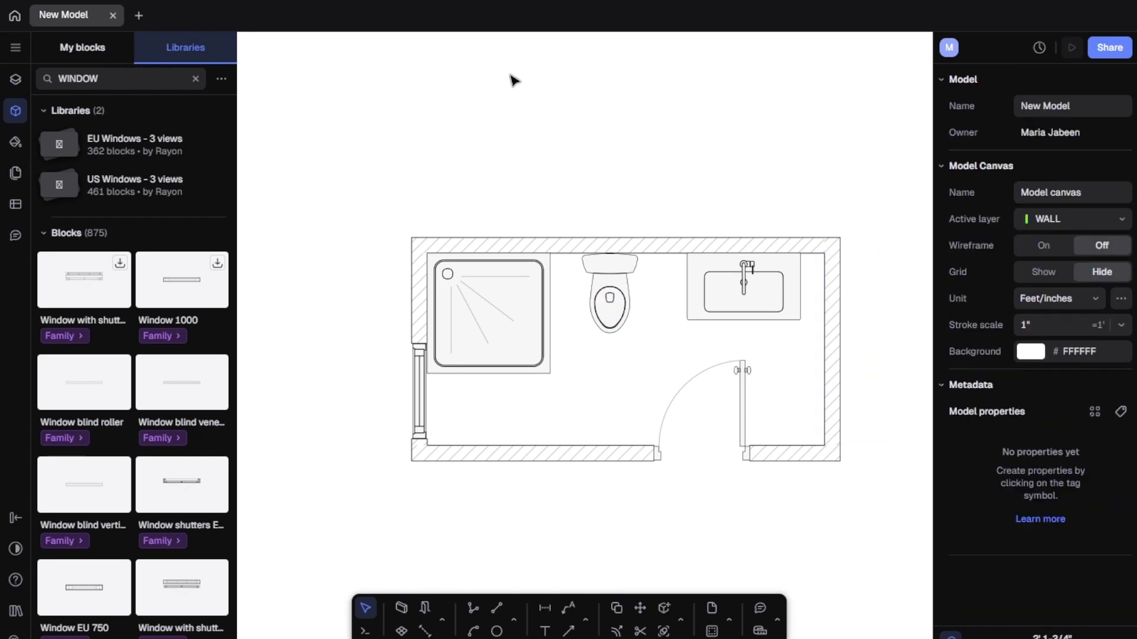
Step: Create a zone over the bathroom's interior and give it the Square 300x300 hatch fill
click(433, 626)
click(588, 363)
click(1023, 417)
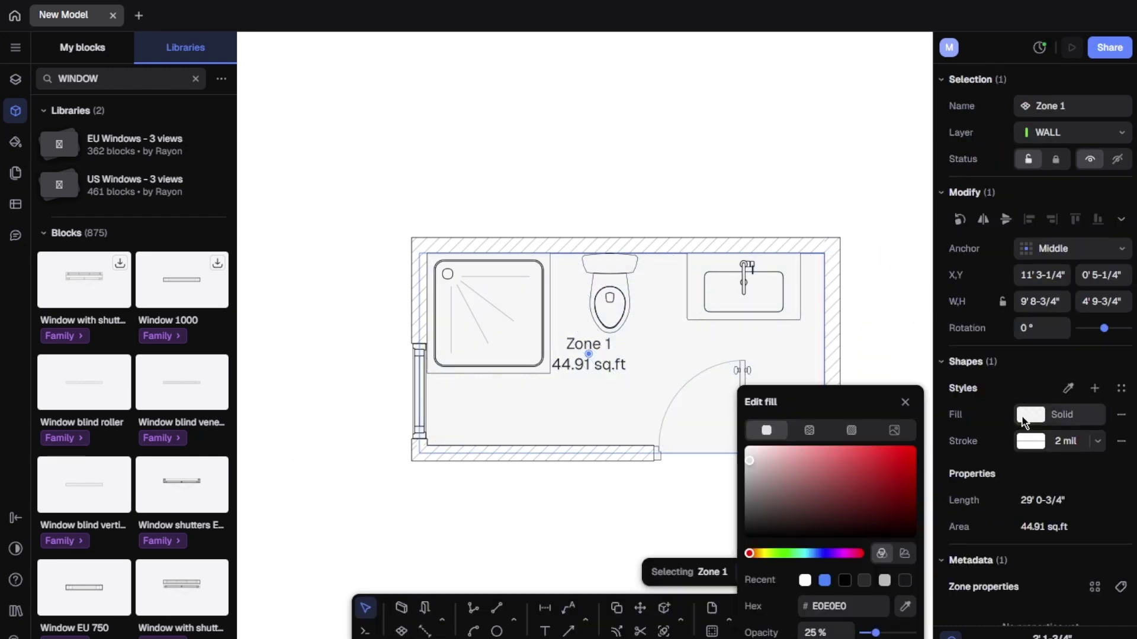
click(847, 438)
click(818, 464)
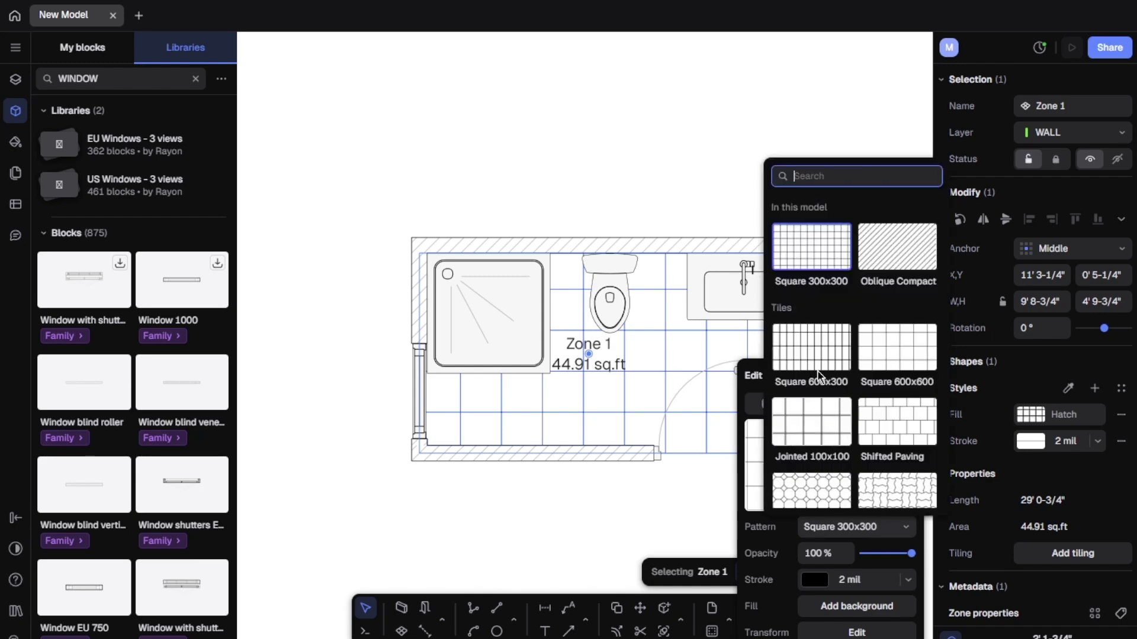
scroll(836, 418, down, 5)
scroll(837, 418, up, 8)
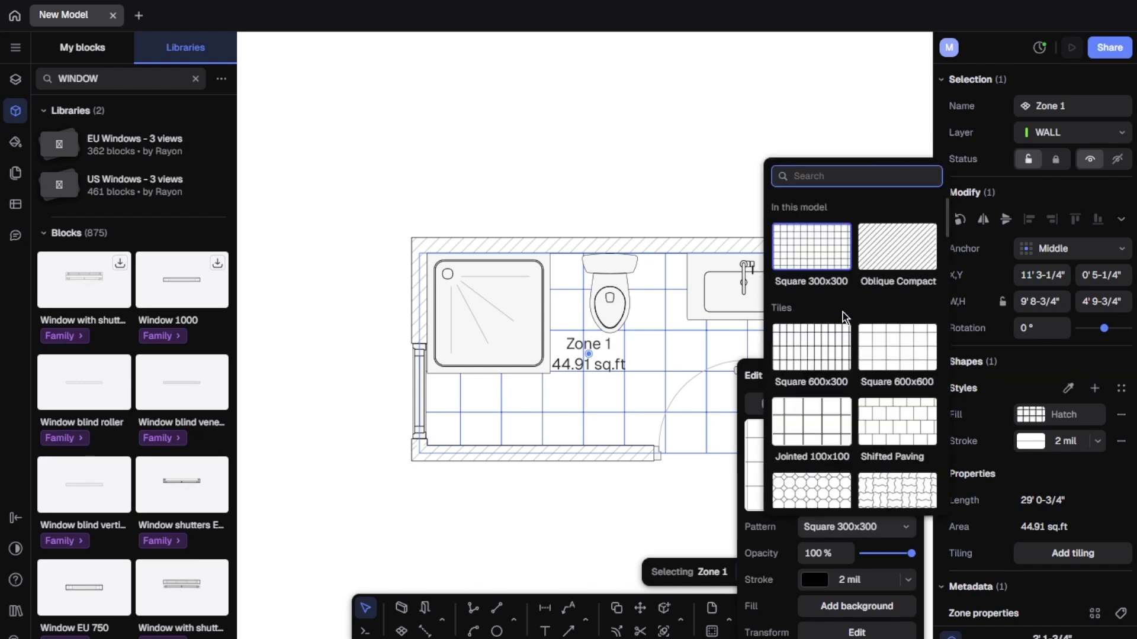
click(710, 517)
Step: Change the zone's fill to the Ceramic Hexagon texture and inspect the tiles up close
click(591, 378)
click(1033, 422)
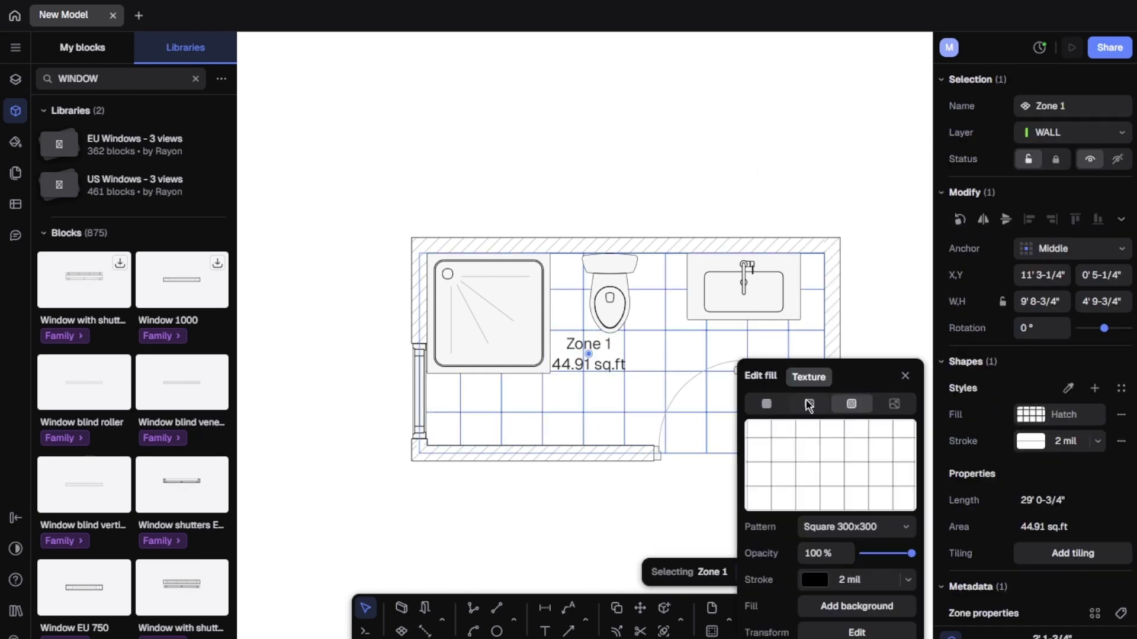
click(807, 406)
click(865, 547)
scroll(869, 420, up, 5)
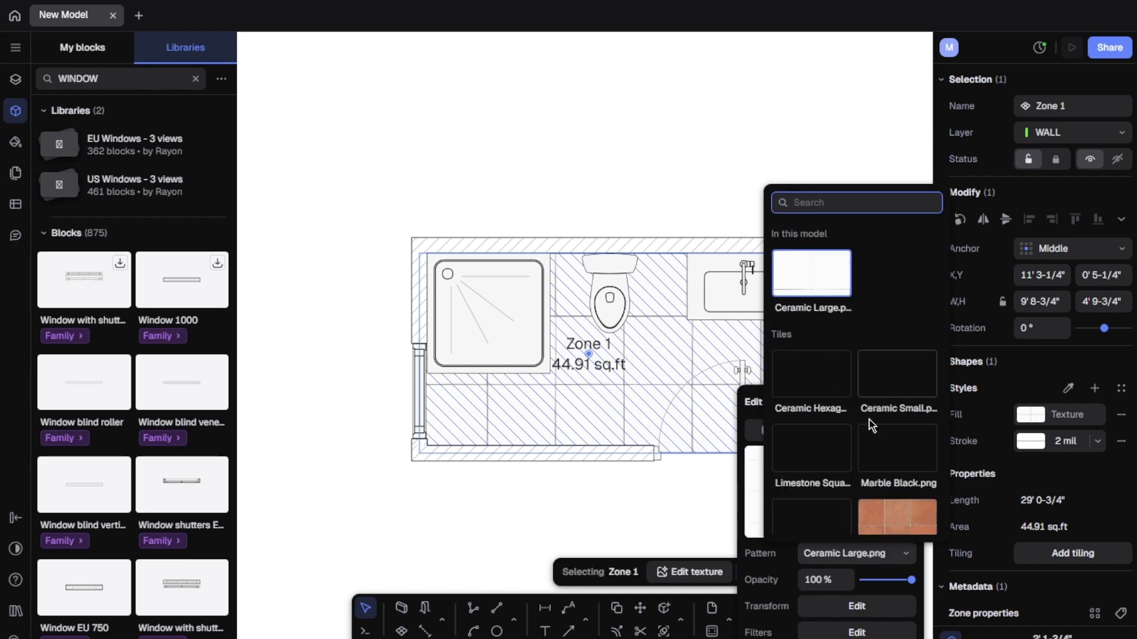
click(829, 388)
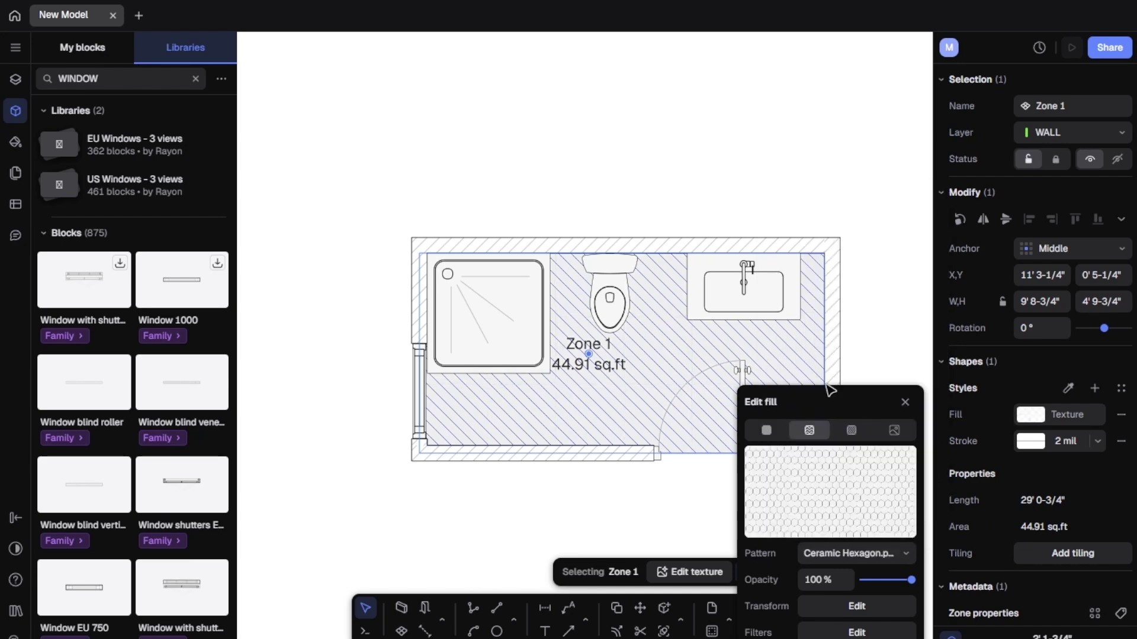
key(Escape)
scroll(680, 427, up, 3)
scroll(759, 434, up, 2)
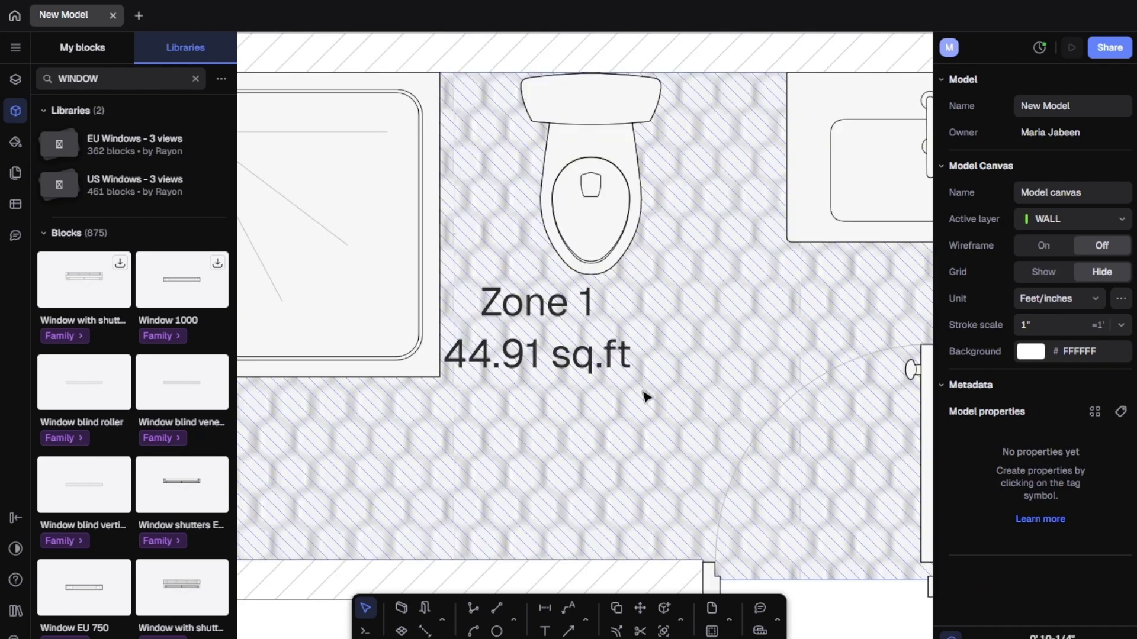
Step: Switch the zone's fill back to a hatch with the Square 300x300 pattern
scroll(645, 397, down, 2)
click(611, 434)
key(Escape)
click(610, 448)
click(1031, 415)
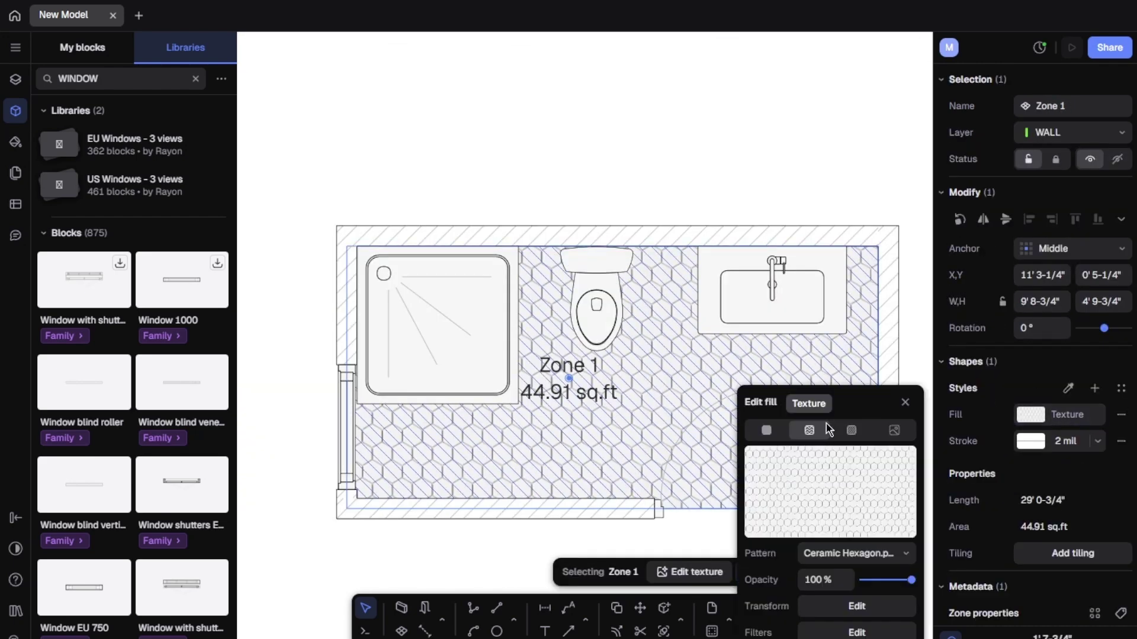
click(850, 431)
click(853, 526)
scroll(845, 442, down, 10)
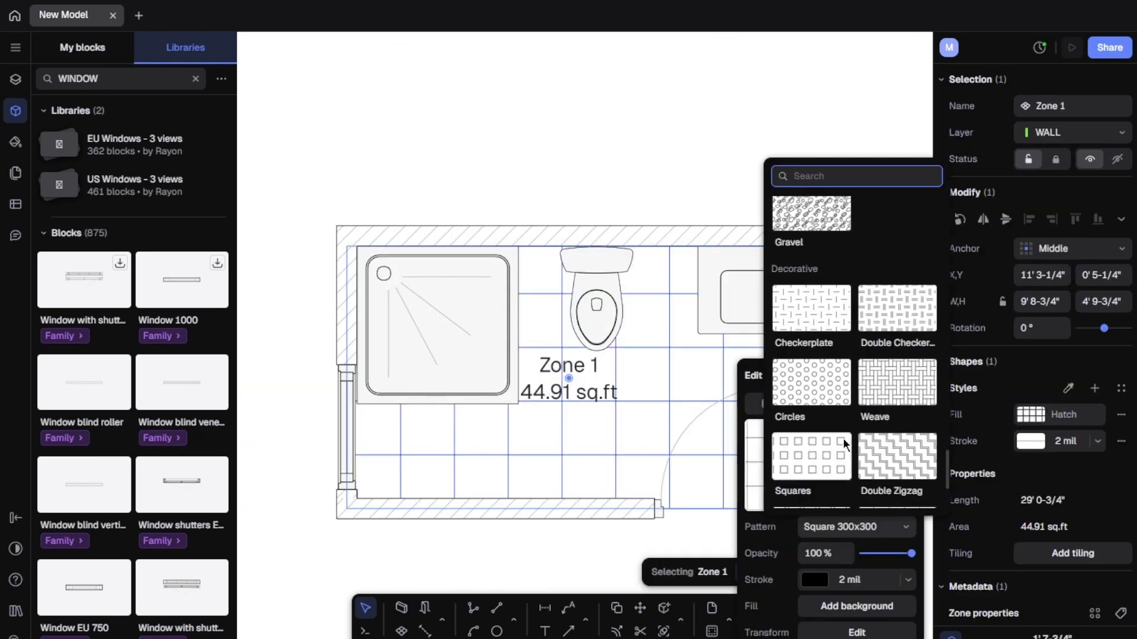
scroll(859, 379, up, 10)
click(586, 459)
Step: Lower the opacity of the zone's tile hatch to about half
click(1030, 415)
click(906, 582)
click(823, 280)
drag(908, 554, 886, 554)
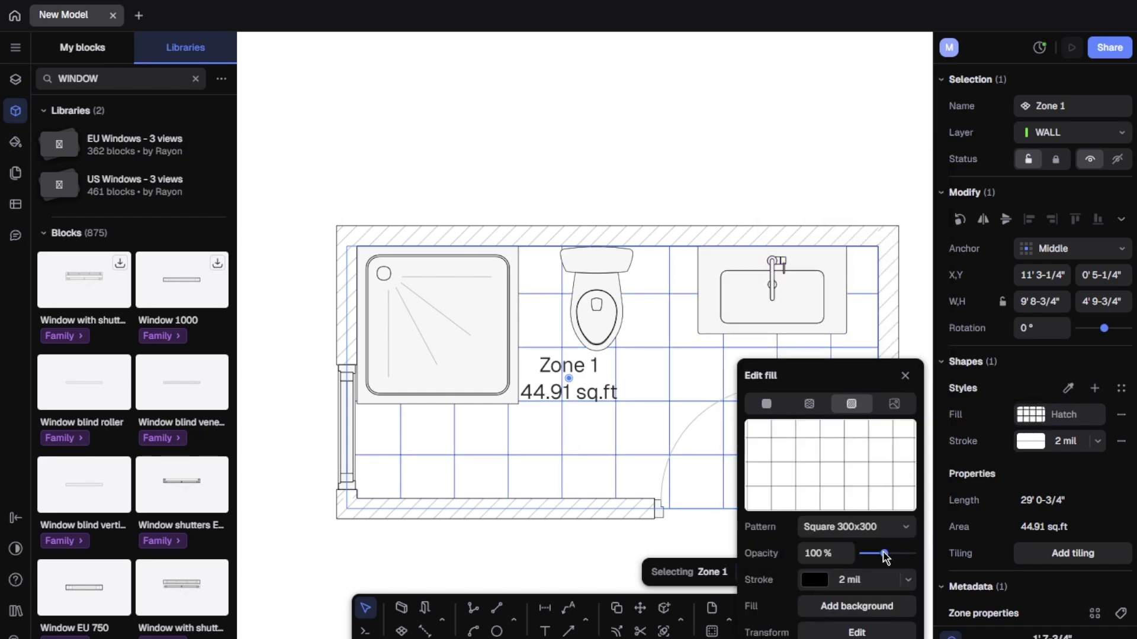
key(Escape)
Step: Draw a rectangle over the room's interior between the inner wall corners, about 9'-6 1/2" by 4'-7 1/2"
click(401, 632)
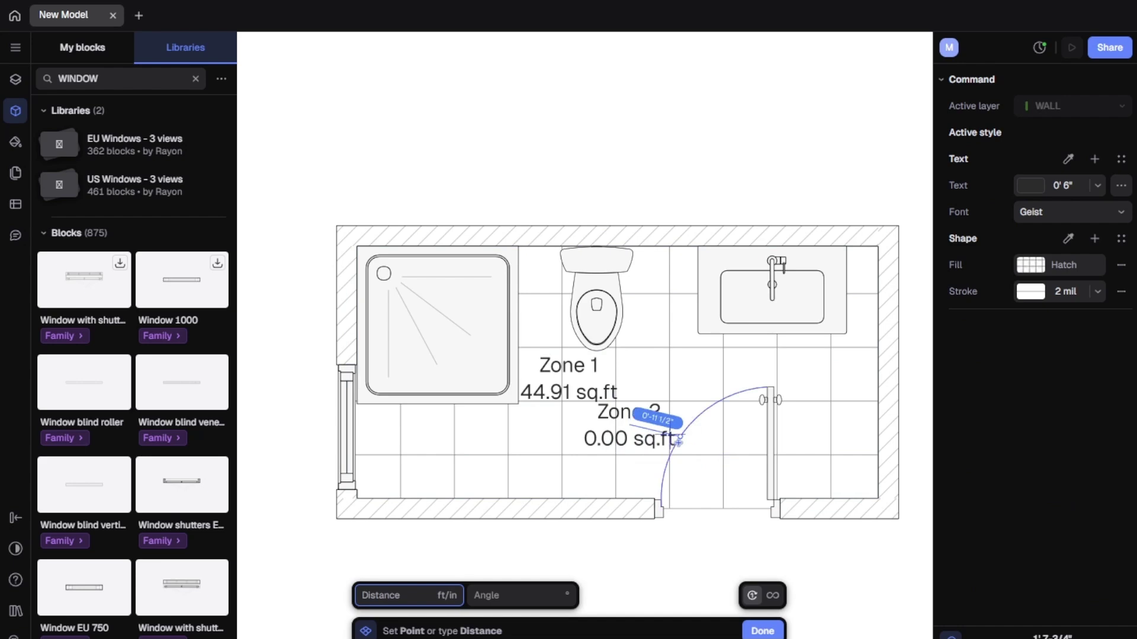
key(Escape)
click(442, 619)
click(515, 619)
click(542, 540)
click(357, 247)
click(878, 498)
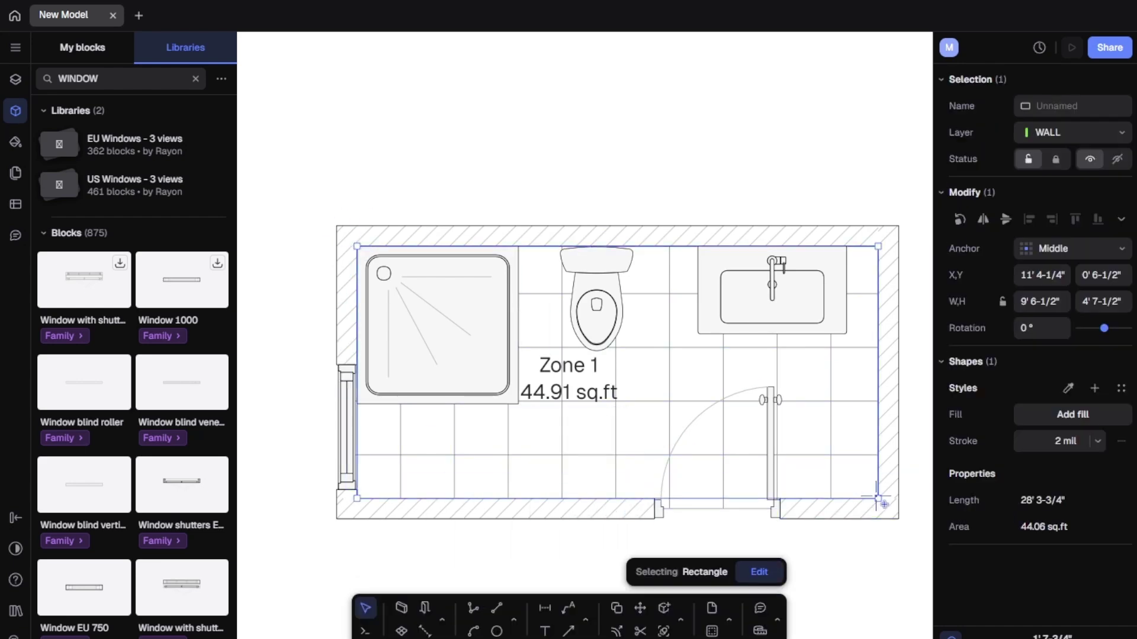
Step: Give the floor rectangle a solid, very pale green fill
click(1058, 417)
click(791, 452)
click(783, 553)
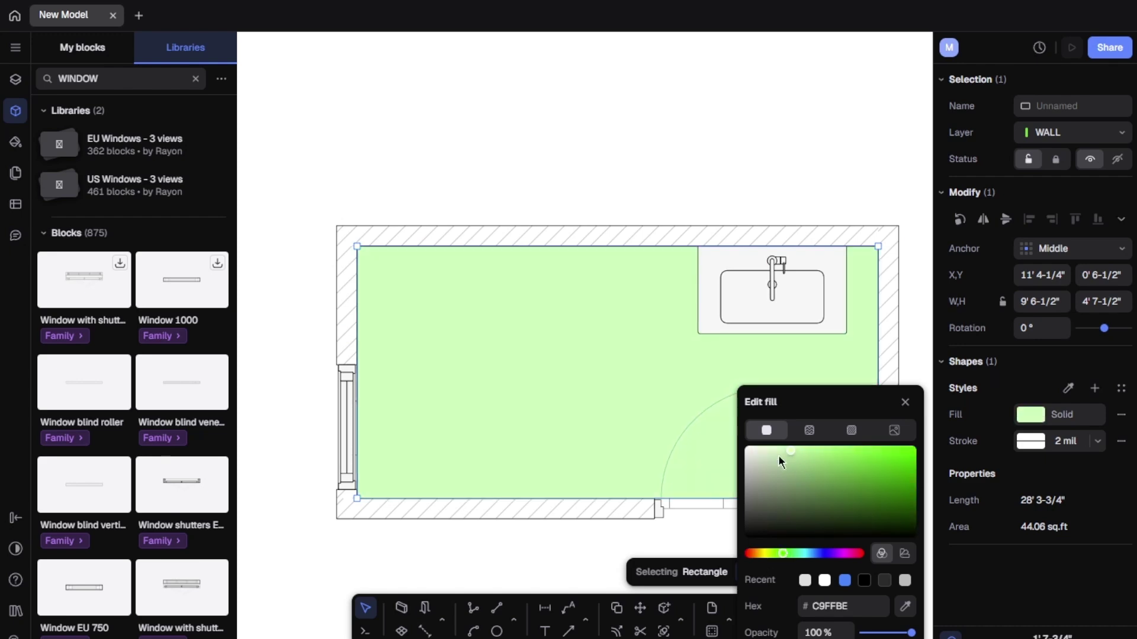
click(761, 451)
click(915, 252)
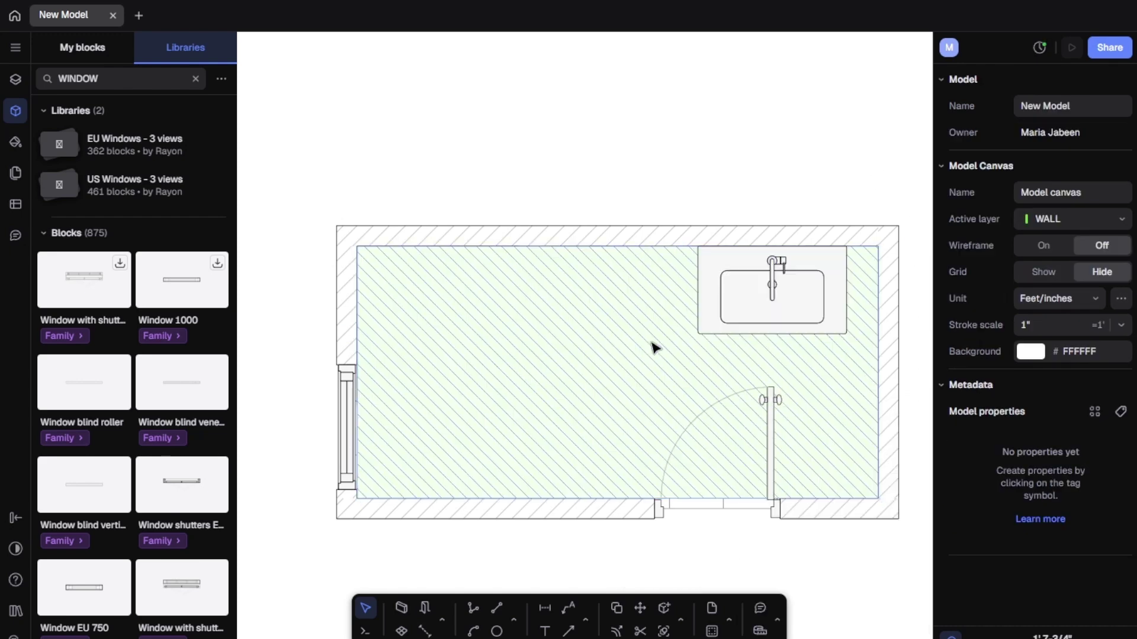
Step: Create a new layer named FLOORING
click(15, 80)
click(429, 262)
click(220, 129)
click(232, 157)
text(FLOORINH)
key(ctrl+a)
key(BackSpace)
text(FLOORIMN)
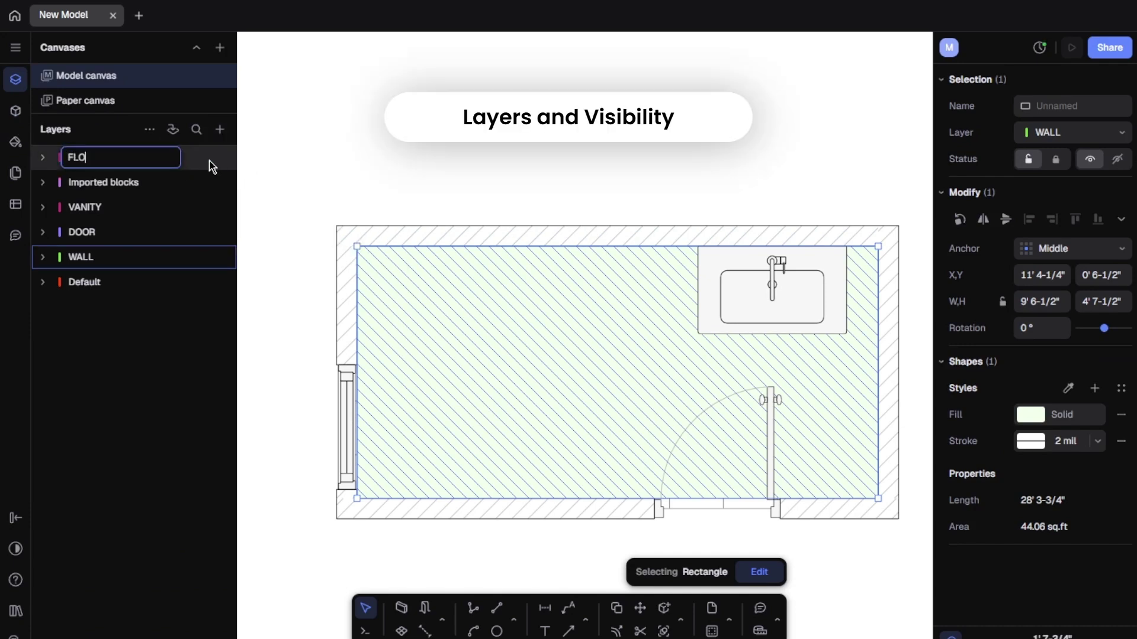
key(BackSpace)
key(BackSpace)
text(NG)
key(Return)
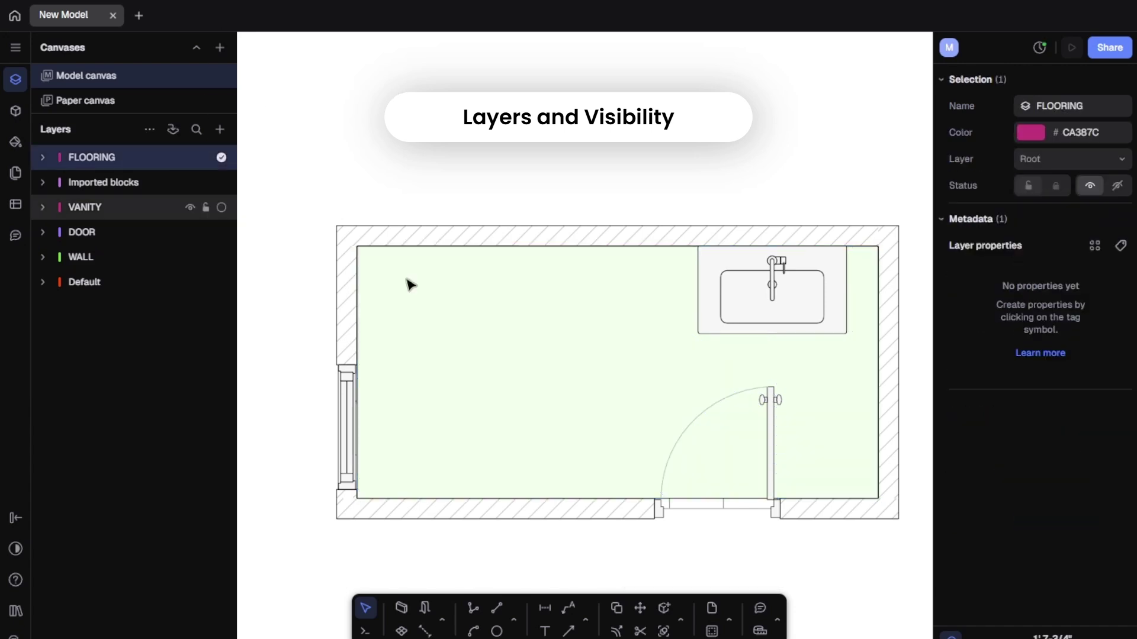
Step: Assign the pale green floor rectangle to the FLOORING layer
click(1096, 134)
click(1057, 133)
key(Escape)
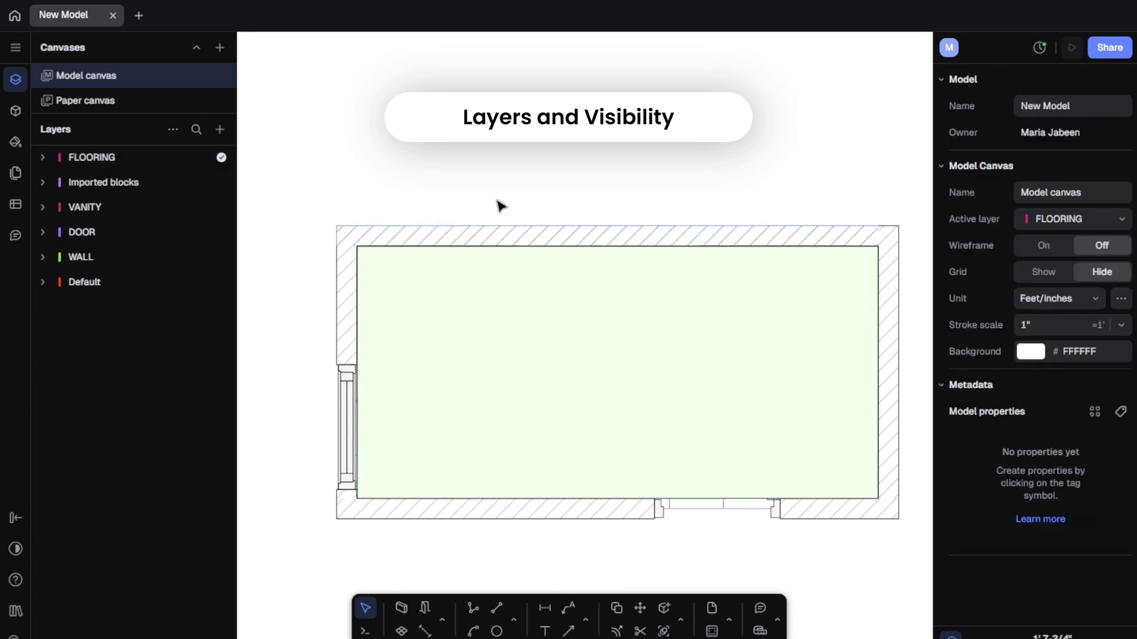
Step: Reorder the layers to VANITY, DOOR, WALL, Imported blocks, FLOORING and Default, so the floor lies beneath the walls and fixtures
drag(70, 177, 100, 150)
drag(83, 207, 92, 151)
drag(81, 232, 95, 168)
drag(83, 256, 89, 193)
drag(83, 282, 104, 198)
click(172, 233)
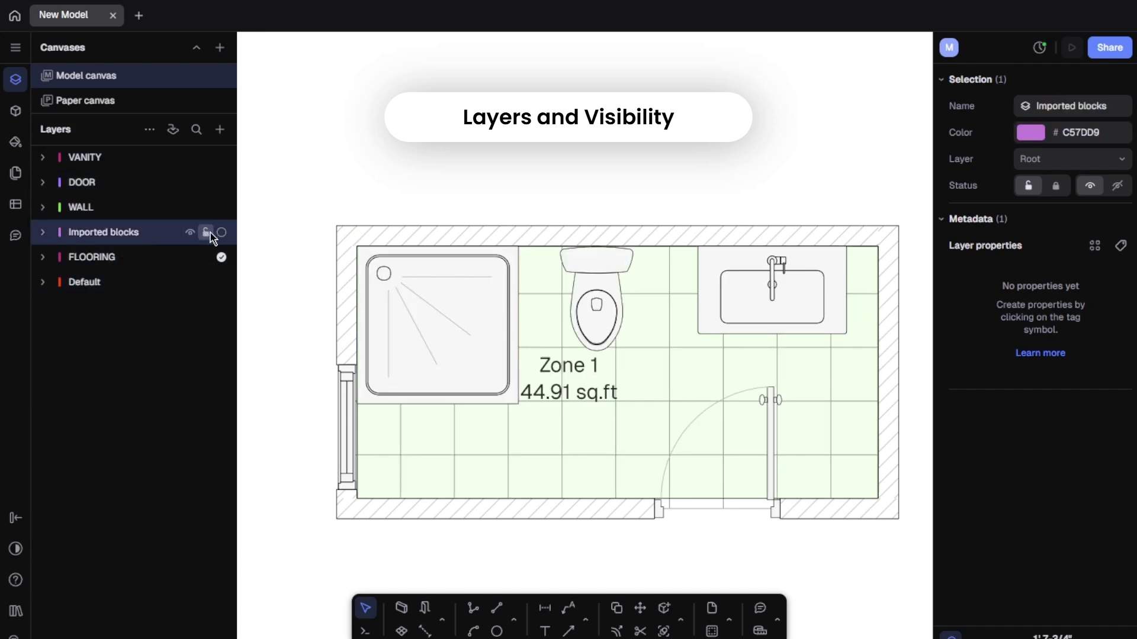
Step: Make Default the active layer, and hide the Imported blocks layer and show it again
click(218, 233)
click(190, 232)
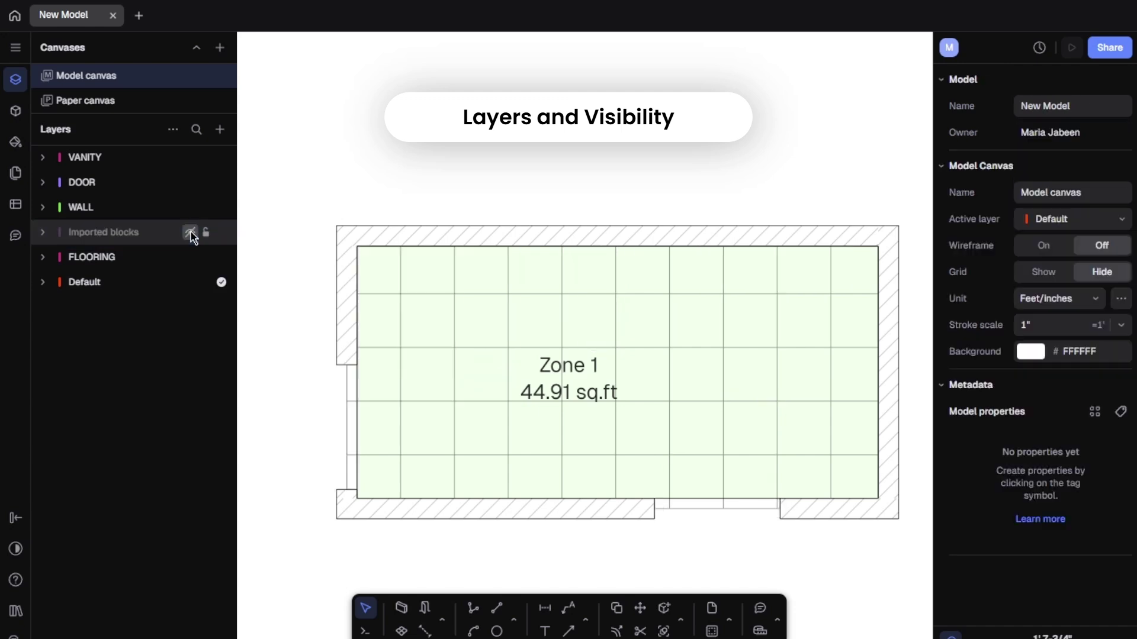
click(191, 232)
Step: Move the Imported blocks layer to the top of the layer order, above VANITY, and collapse its contents
drag(142, 234, 142, 370)
click(99, 182)
shift+click(93, 209)
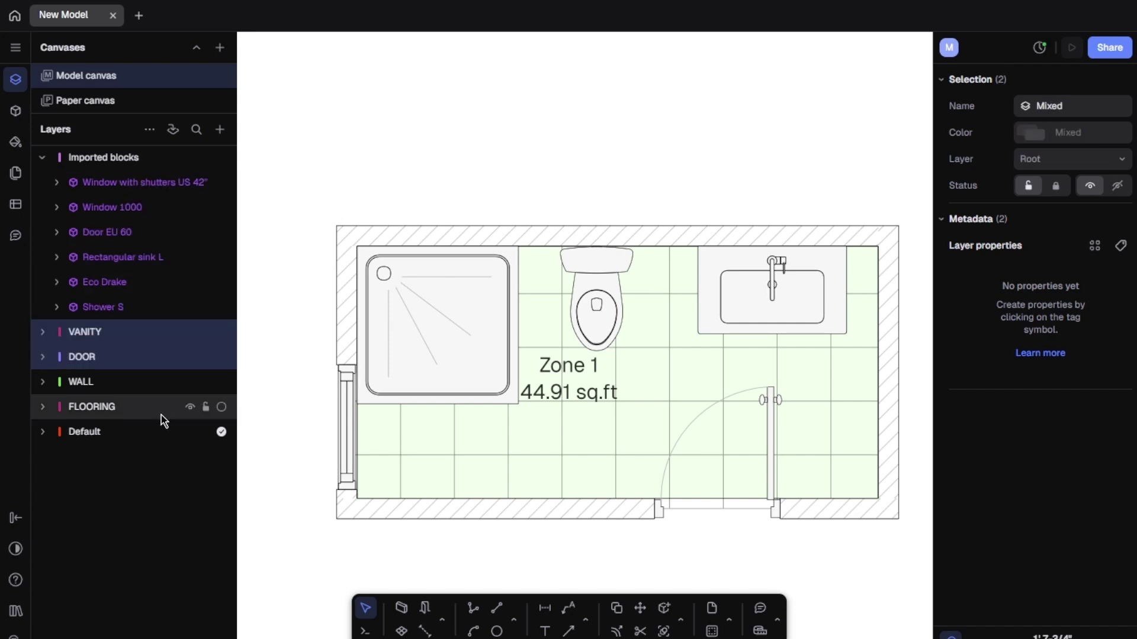
click(37, 157)
click(752, 117)
Step: Move the zone tag slightly toward the room's centre and replace its name and area fields with the text BATHROOM
click(567, 367)
drag(566, 367, 615, 374)
double_click(615, 374)
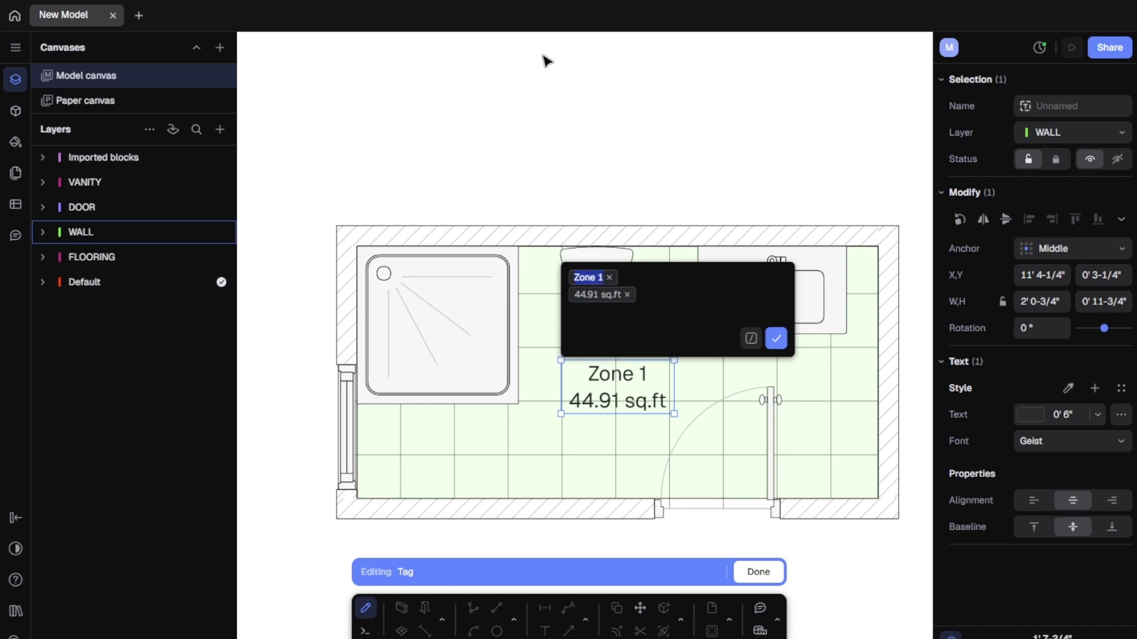
key(BackSpace)
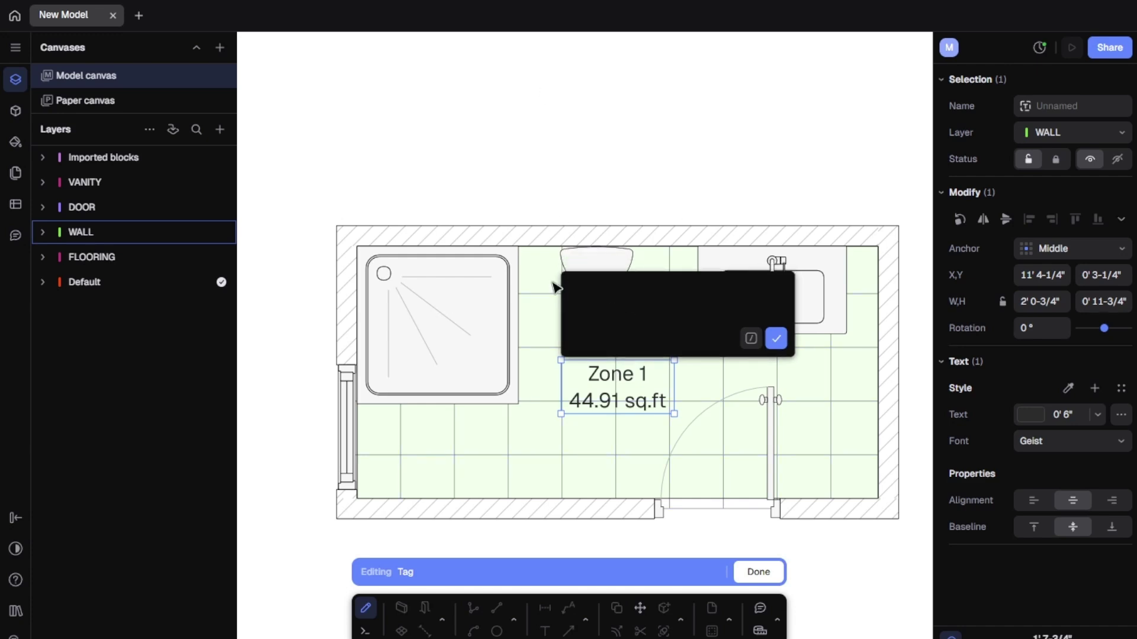
text(BATHROO)
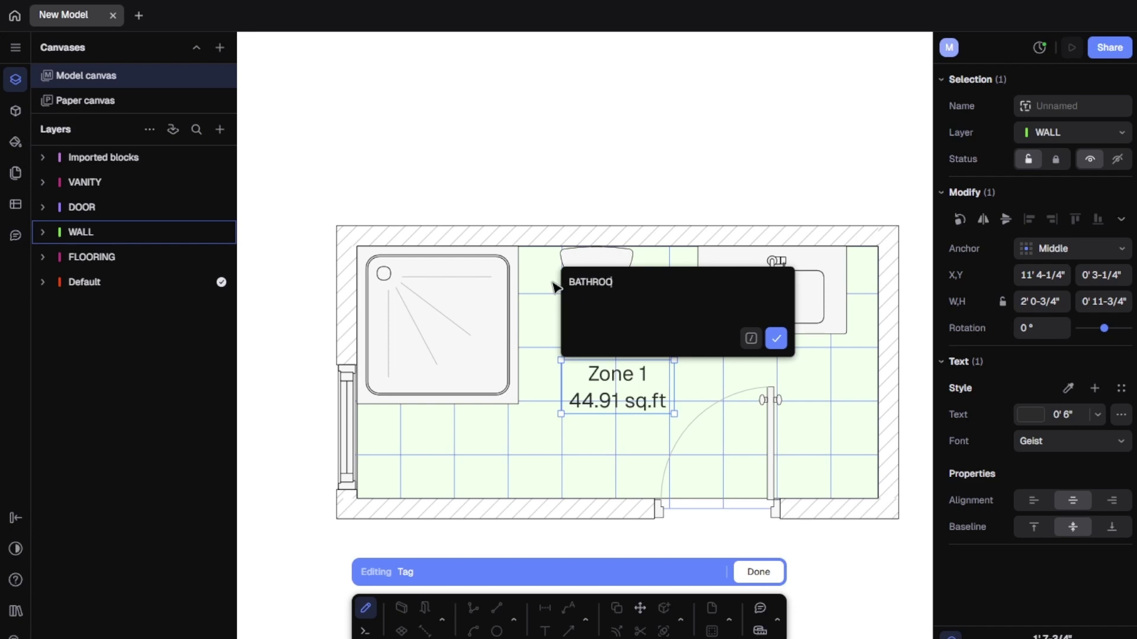
text(M)
key(Return)
click(777, 340)
Step: Place a copy of the BATHROOM label directly below the original
alt+drag(637, 390, 642, 416)
key(Escape)
Step: Dimension the right wall's inner length between the room corners, with the dimension line outside the room
click(545, 608)
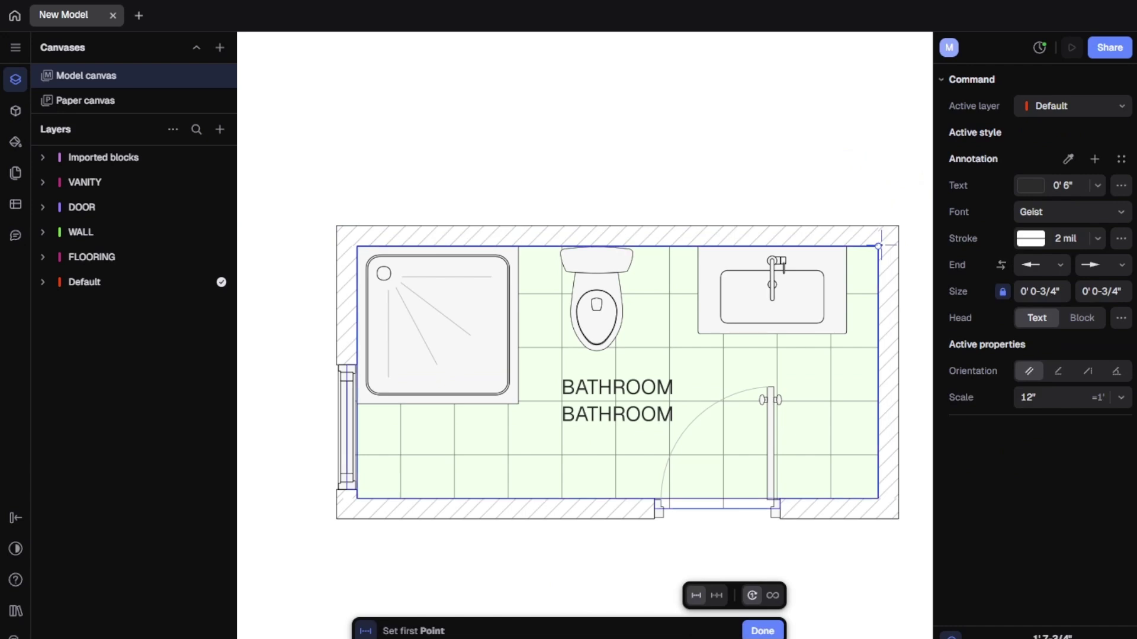
click(878, 246)
click(878, 499)
click(914, 492)
Step: Dimension the top wall's inner length, with the dimension line above the room
click(546, 609)
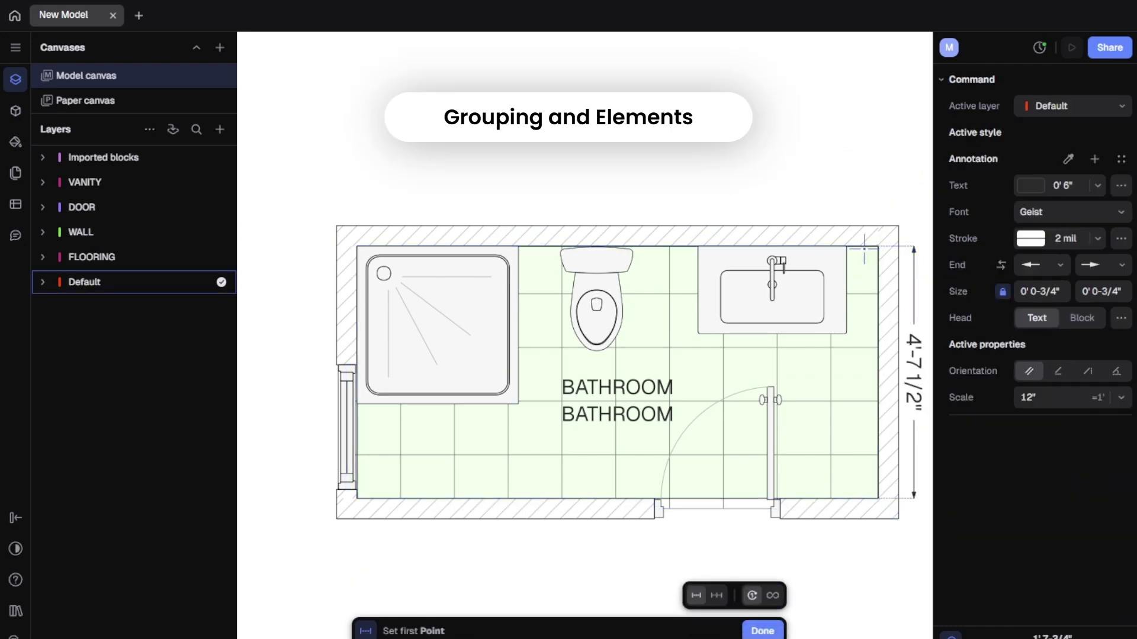
click(878, 247)
click(357, 246)
click(361, 186)
key(Escape)
click(303, 354)
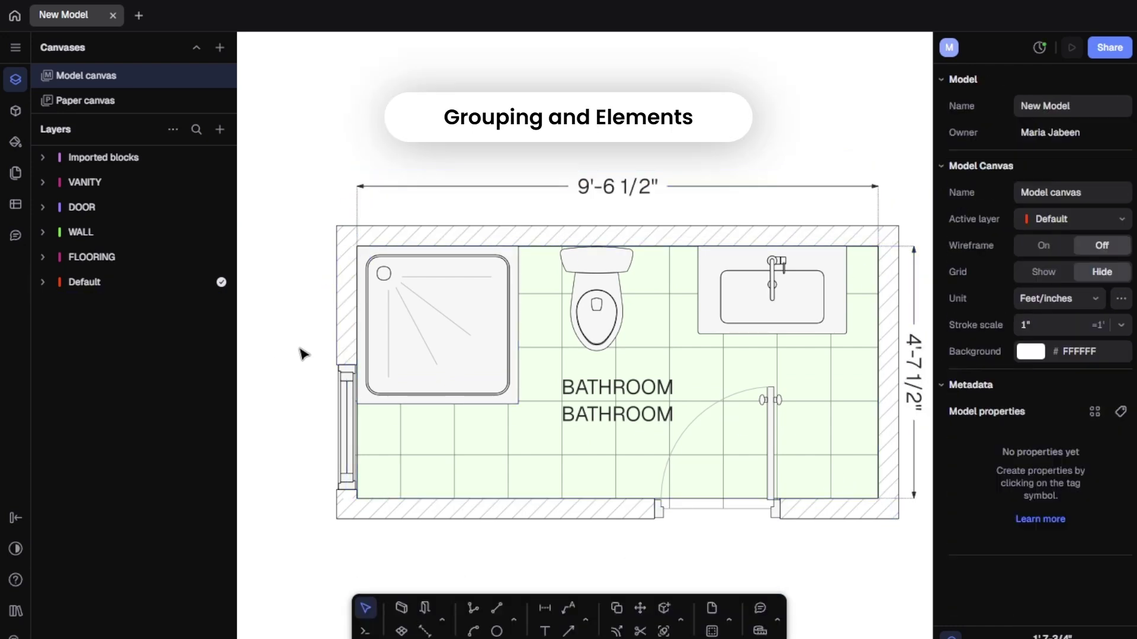
click(595, 234)
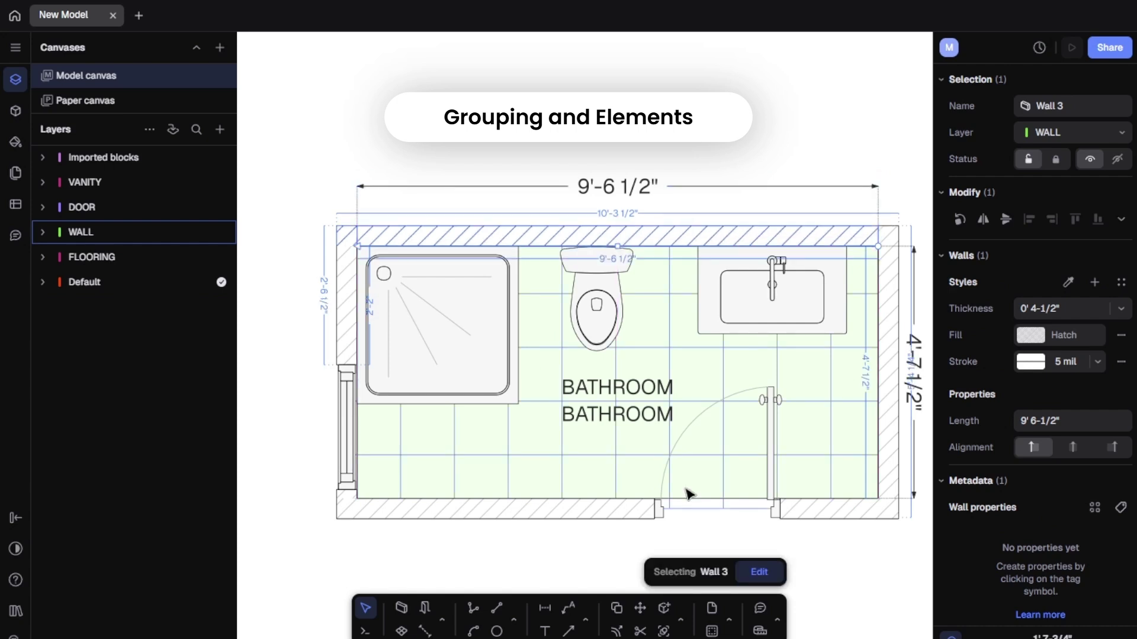
click(851, 563)
scroll(791, 314, up, 5)
scroll(829, 308, down, 5)
Step: Move the bottom wall and its door about 3" outward to deepen the room
click(787, 365)
scroll(868, 379, down, 3)
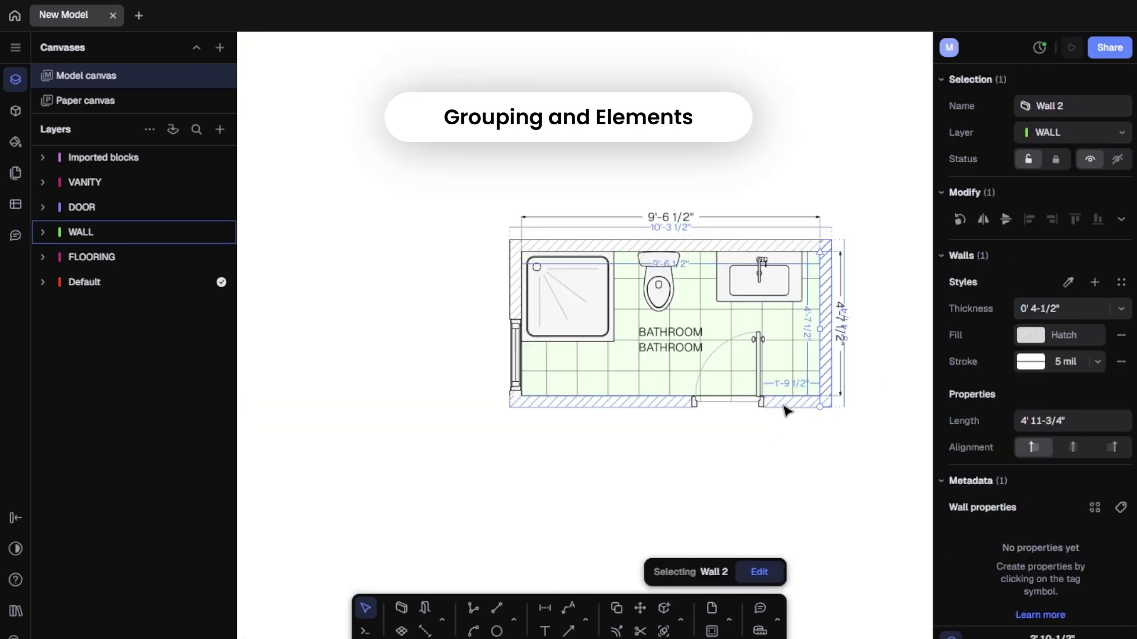
click(782, 406)
scroll(804, 406, up, 3)
shift+click(716, 358)
drag(716, 357, 716, 373)
click(807, 398)
click(807, 387)
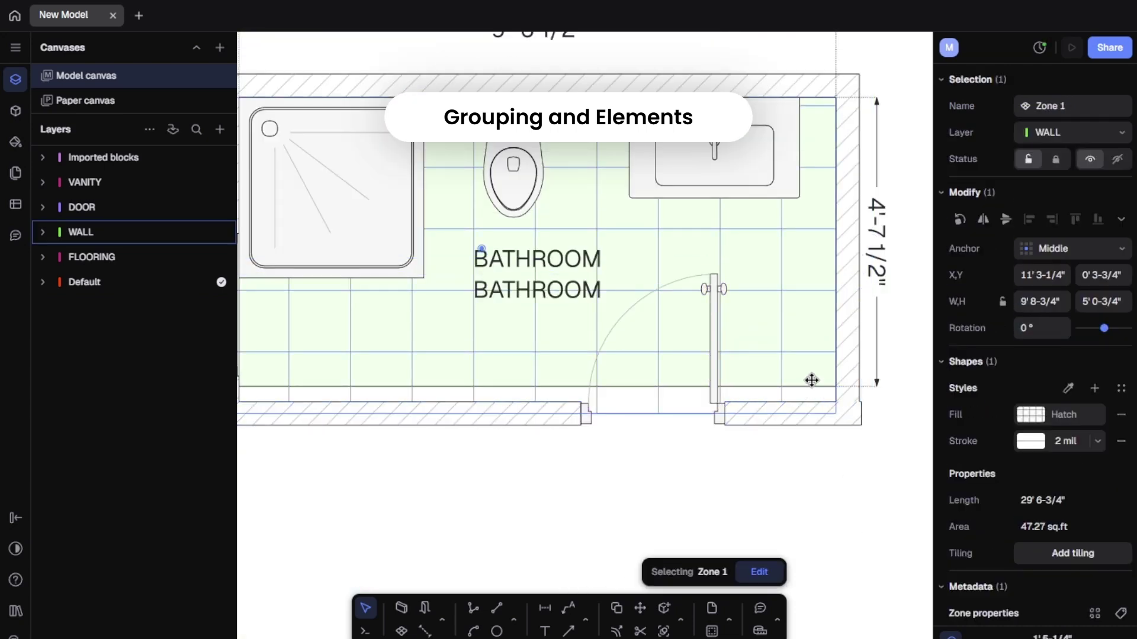
key(Escape)
Step: Stretch the floor rectangle and the right wall's dimension down to the moved bottom wall
scroll(858, 376, down, 3)
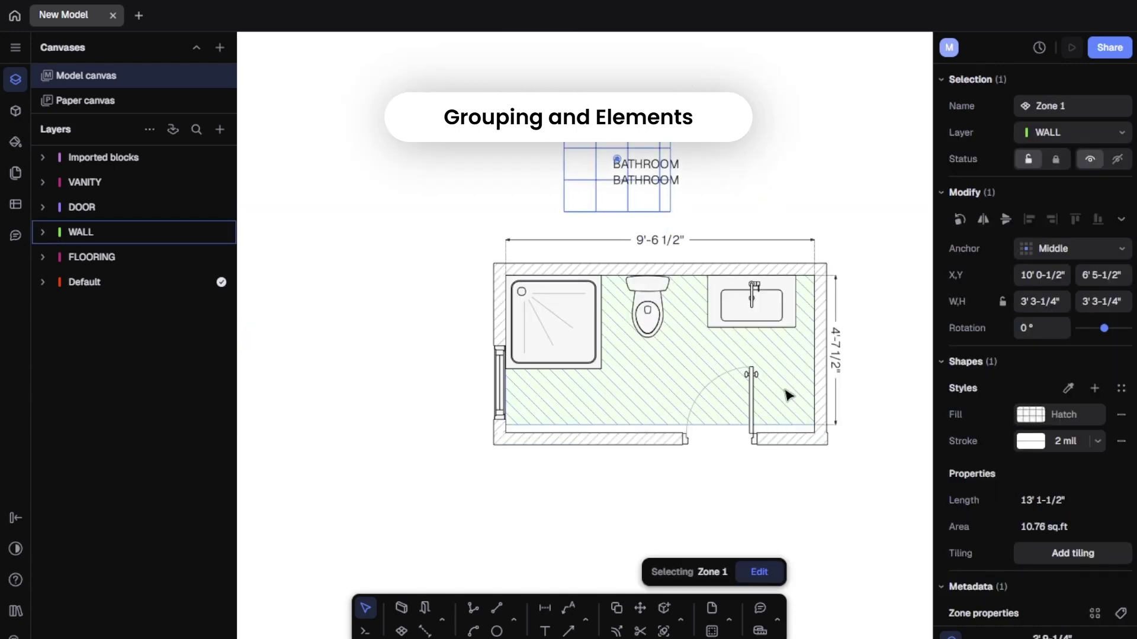
click(794, 425)
drag(793, 426, 807, 437)
click(827, 468)
scroll(842, 428, up, 3)
click(827, 420)
click(847, 478)
click(741, 414)
Step: Undo the changes to the bottom wall, door, zone, floor rectangle and right dimension
scroll(846, 441, down, 3)
key(ctrl+z)
key(ctrl+z)
key(ctrl+z)
key(ctrl+z)
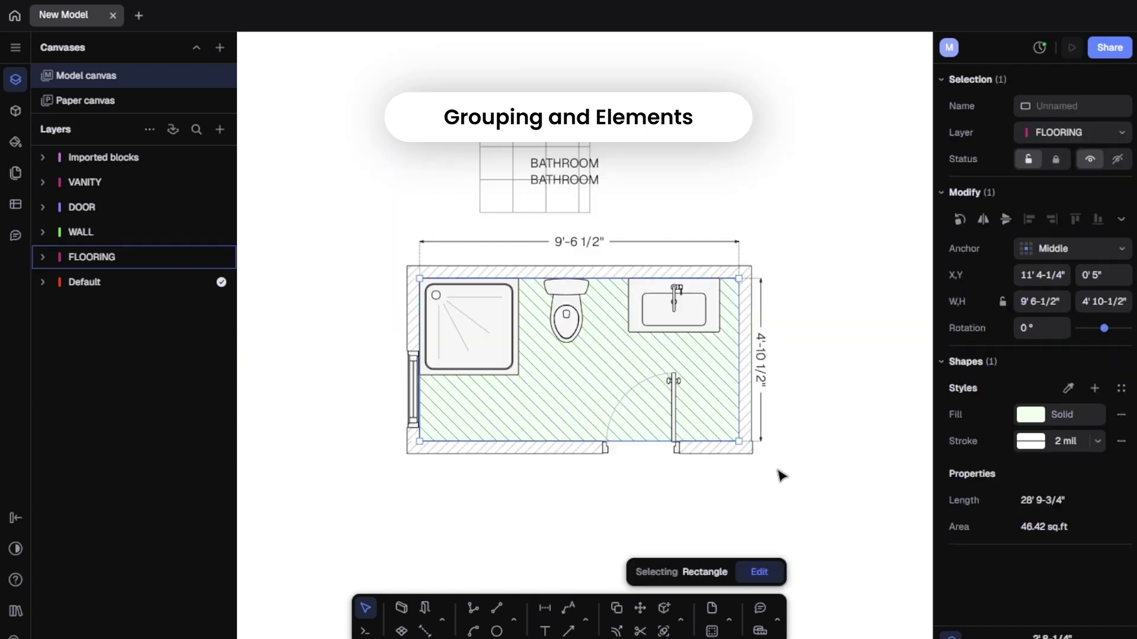
scroll(746, 461, up, 3)
key(ctrl+z)
key(ctrl+z)
key(ctrl+z)
scroll(748, 437, up, 3)
key(ctrl+z)
key(ctrl+z)
key(ctrl+z)
key(ctrl+z)
key(ctrl+z)
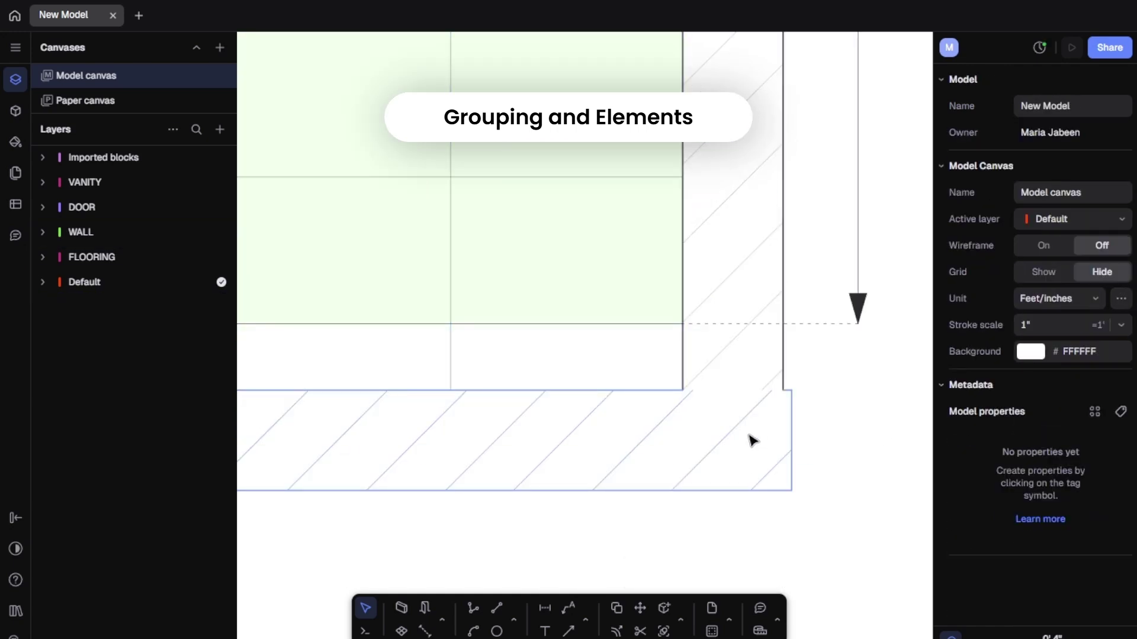
Step: Draw a 5' vertical guide line downward from the top wall's inner face near the middle of the room
scroll(776, 447, down, 6)
scroll(800, 423, up, 2)
click(514, 620)
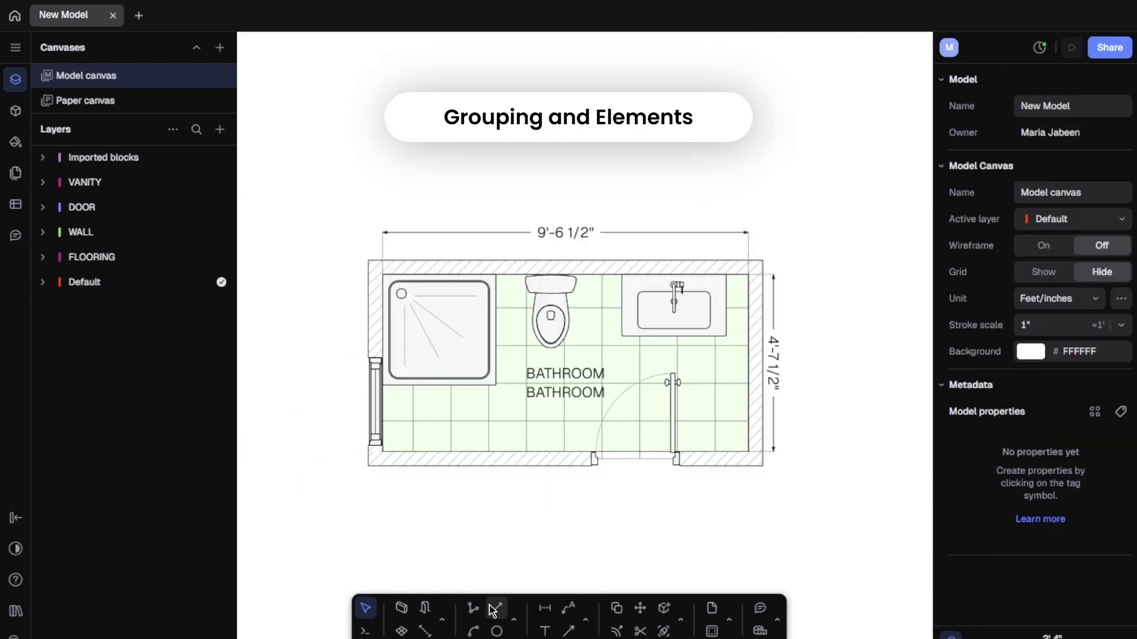
click(497, 608)
click(598, 274)
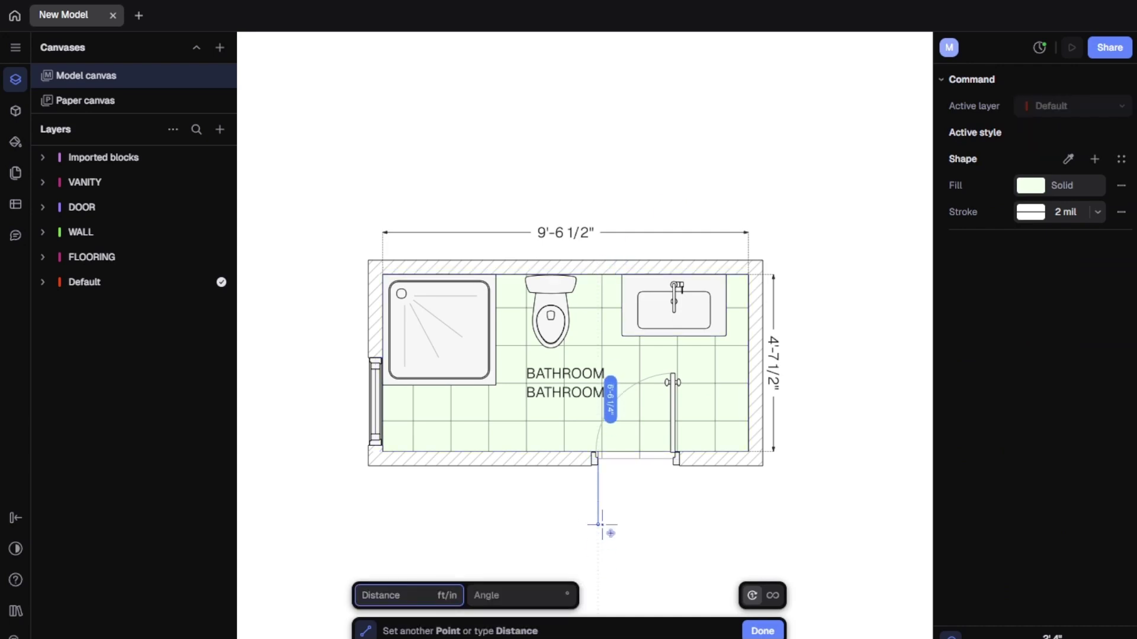
click(602, 525)
click(637, 507)
Step: Move the bottom wall and its door outward so the wall's inner face meets the lower end of the guide line
mouse_move(552, 465)
mouse_down()
mouse_move(554, 480)
mouse_move(564, 459)
mouse_move(566, 471)
mouse_up()
scroll(592, 473, up, 5)
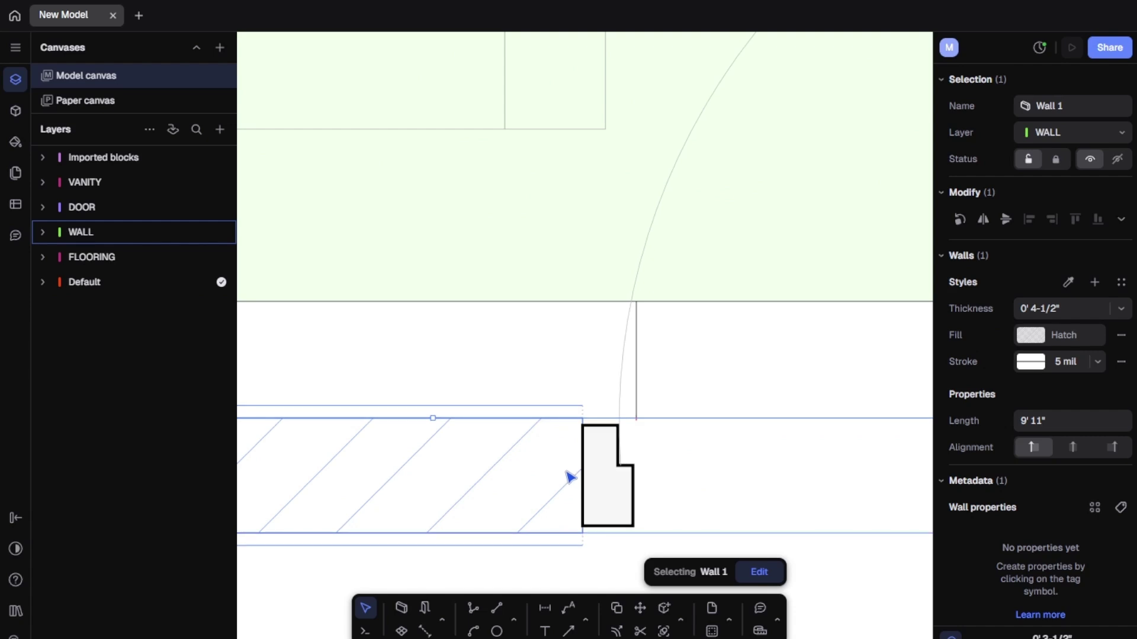
scroll(675, 357, down, 4)
click(683, 379)
scroll(626, 388, down, 2)
click(618, 372)
drag(623, 365, 626, 382)
Step: Stretch the bottom edge of the floor rectangle down to the moved bottom wall
click(402, 397)
scroll(401, 394, up, 5)
click(417, 336)
drag(428, 349, 434, 413)
key(Escape)
scroll(703, 436, down, 7)
click(728, 432)
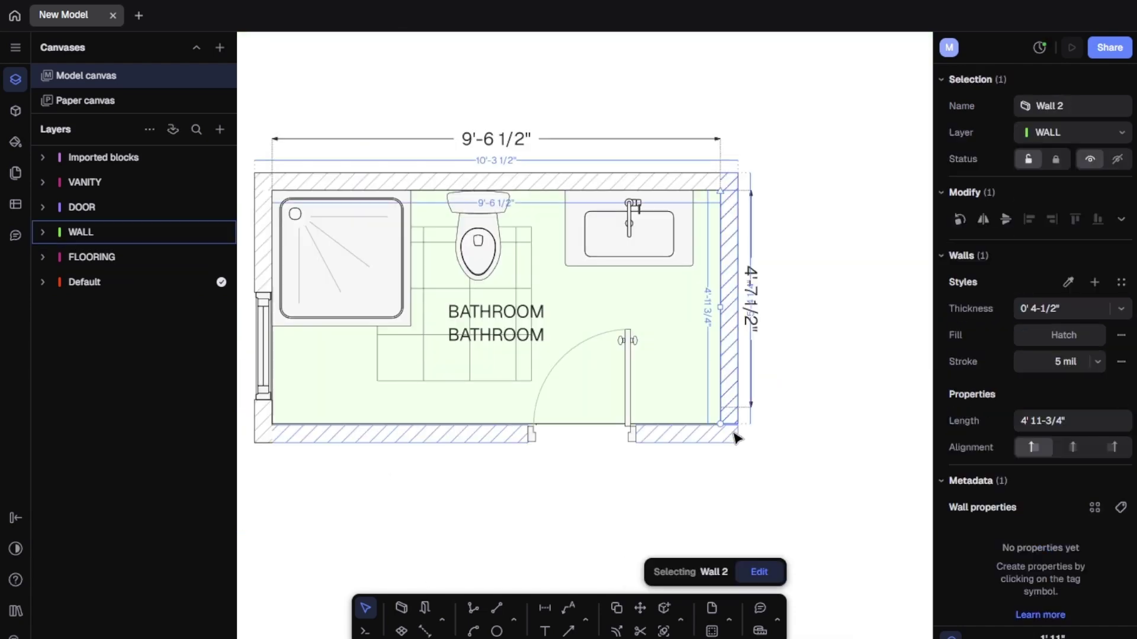
key(Escape)
Step: Adjust the floor rectangle's bottom edge at the door opening so its depth is 5'-0"
scroll(726, 432, up, 3)
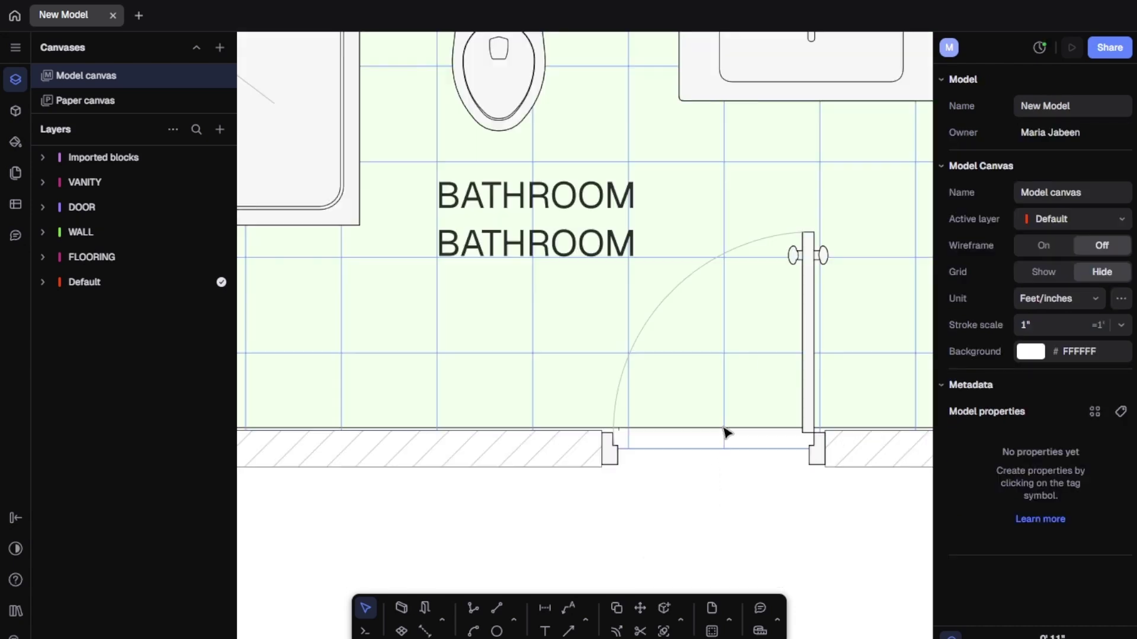
click(685, 434)
scroll(690, 279, down, 3)
click(686, 433)
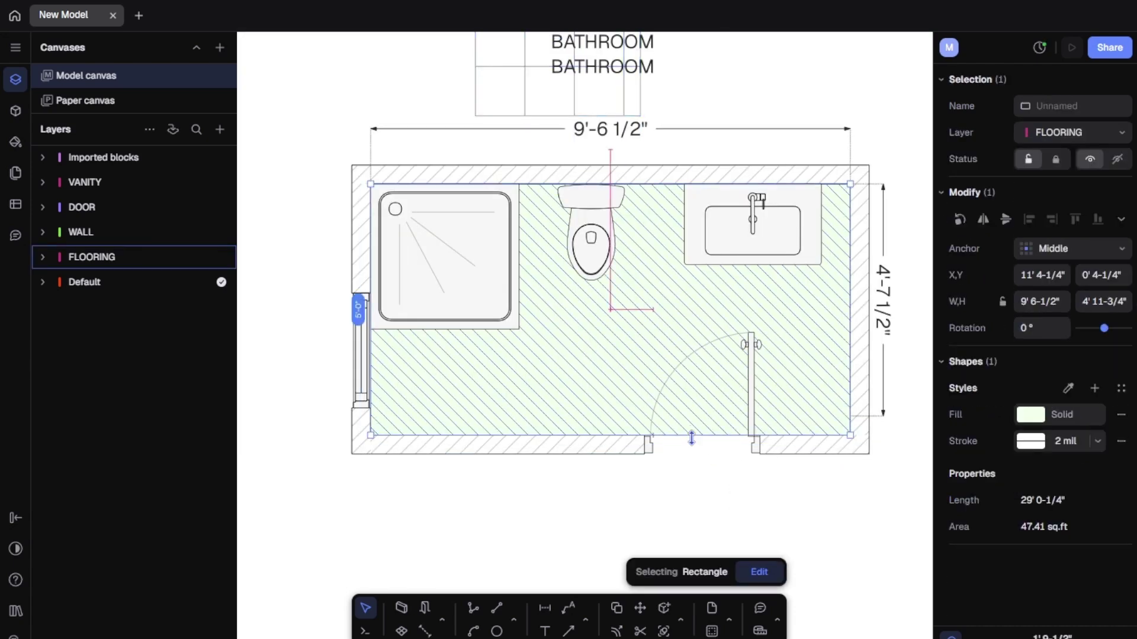
key(Escape)
scroll(691, 438, down, 3)
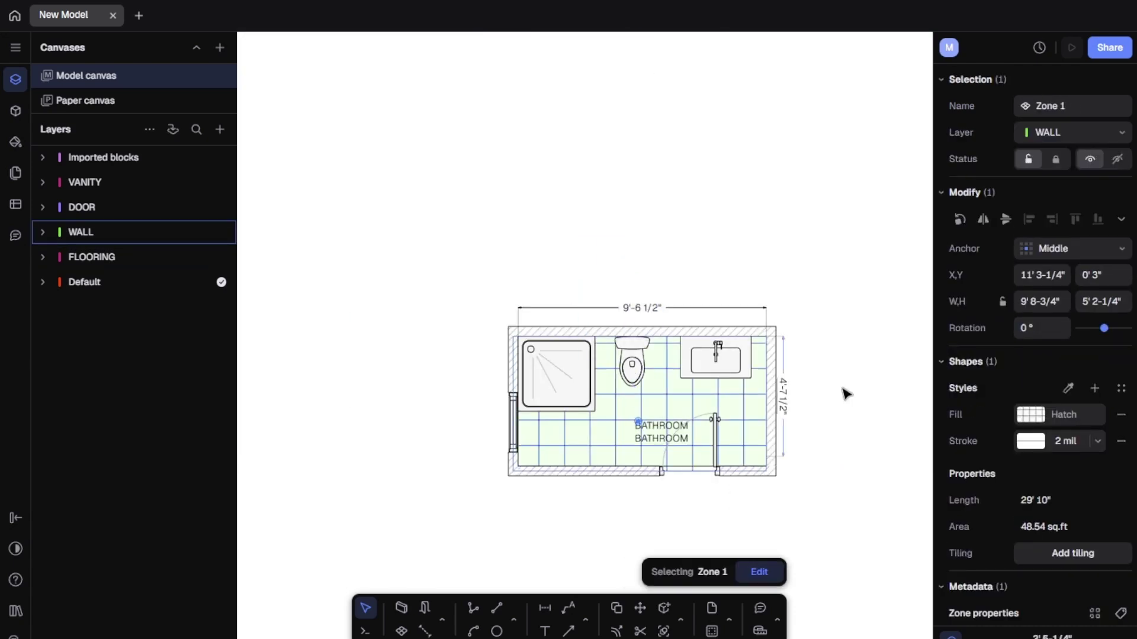
key(Escape)
Step: Stretch the right wall's dimension down to the moved bottom wall so it spans 5'-0"
scroll(799, 462, up, 4)
click(762, 453)
drag(762, 453, 762, 471)
click(898, 416)
Step: Reposition the BATHROOM label near the middle of the room and delete its duplicate
scroll(776, 257, down, 3)
scroll(690, 320, up, 3)
drag(681, 334, 681, 280)
drag(660, 357, 643, 301)
key(Delete)
click(546, 469)
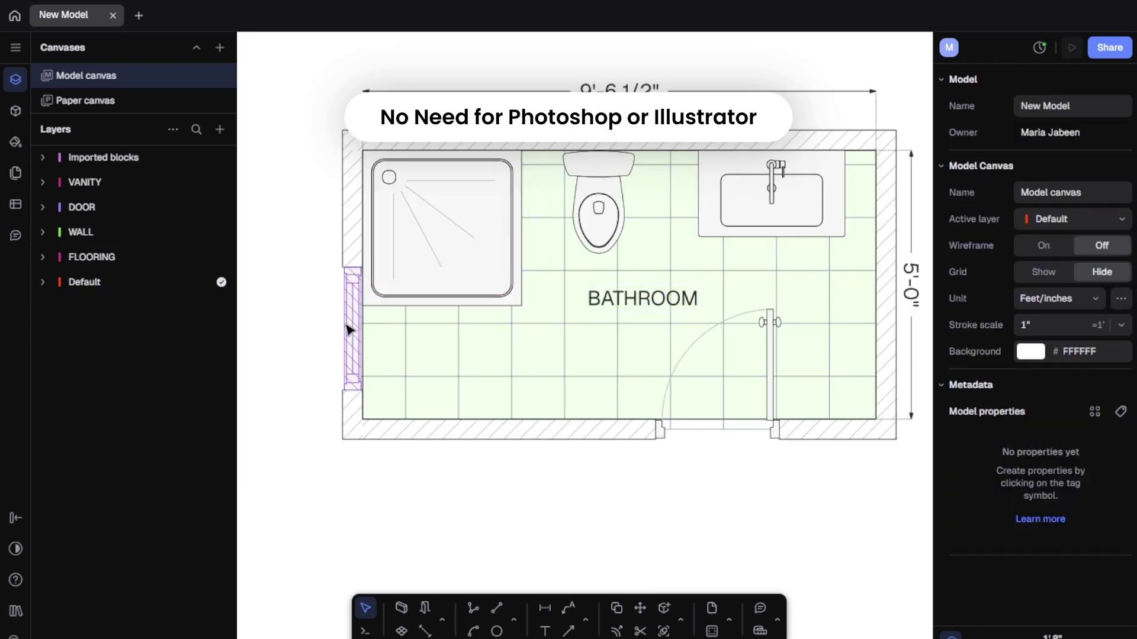
click(350, 330)
key(Escape)
scroll(688, 332, down, 2)
scroll(664, 338, up, 3)
click(655, 335)
click(779, 304)
scroll(800, 368, down, 3)
scroll(586, 466, up, 3)
drag(623, 76, 685, 548)
click(669, 521)
Step: Draw an 8' horizontal line along the top wall's inner face, starting at the room's upper-left inner corner
click(497, 608)
click(306, 170)
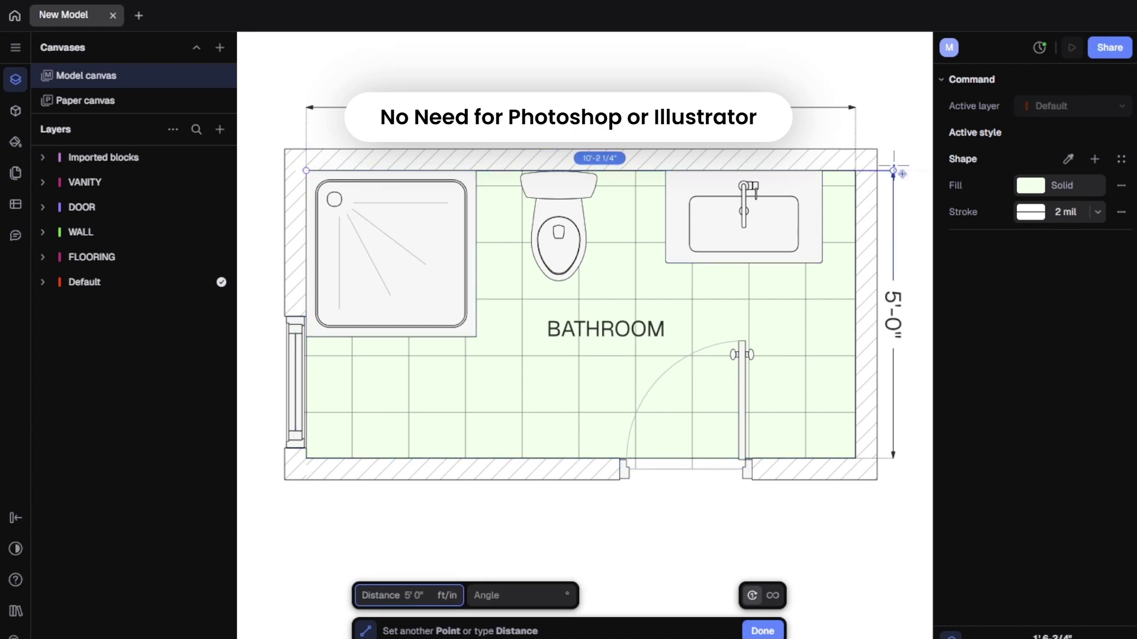
key(Return)
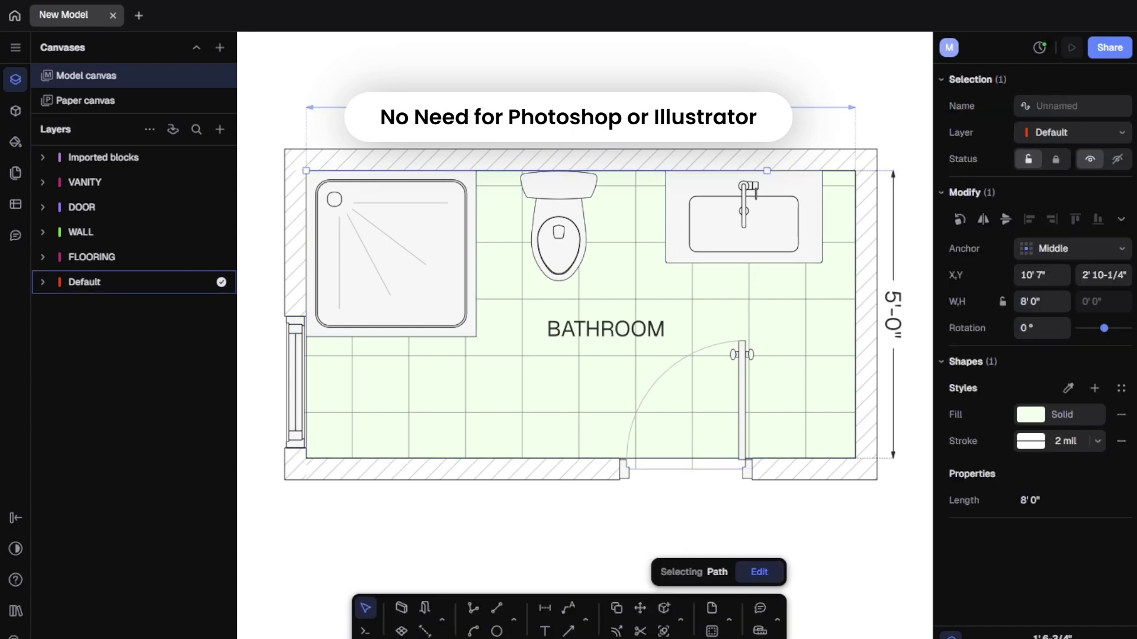
drag(758, 182, 756, 152)
key(ctrl+z)
Step: Stretch the right end of the top dimension outward until it spans 10'-0"
click(592, 159)
key(Escape)
scroll(664, 233, down, 3)
scroll(747, 143, up, 3)
click(792, 201)
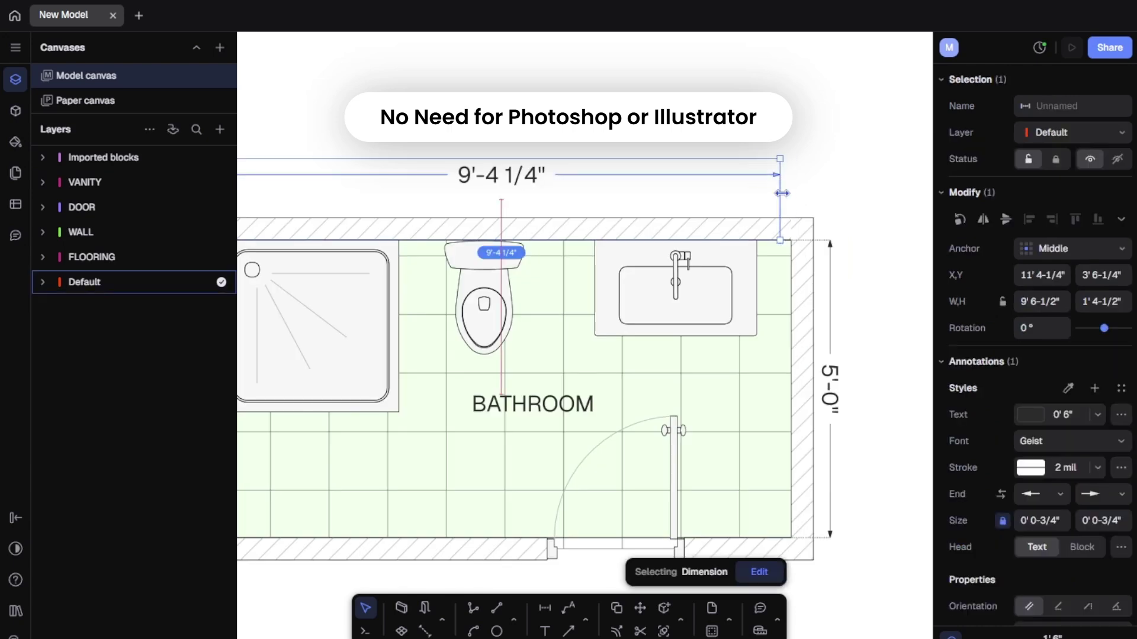
drag(784, 193, 818, 193)
scroll(655, 228, down, 3)
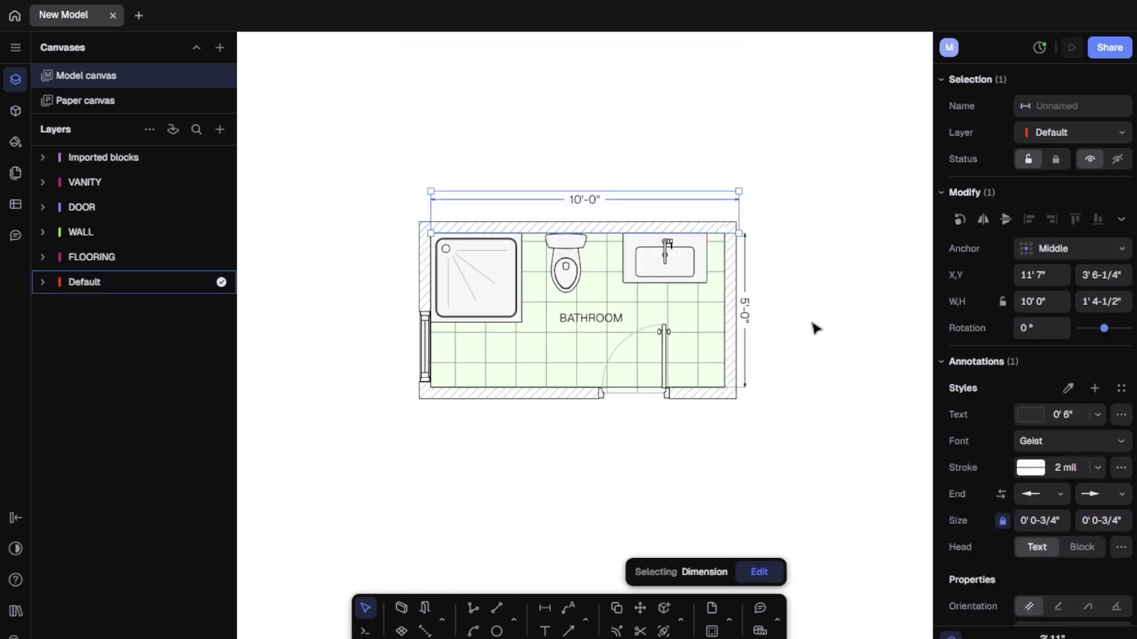
Step: Move the right wall outward toward the end of the 10'-0" dimension
click(811, 327)
scroll(706, 314, up, 3)
click(785, 314)
key(Escape)
scroll(859, 272, down, 3)
Step: Try to move the top wall and the line along it upward
drag(385, 180, 863, 229)
drag(776, 207, 776, 118)
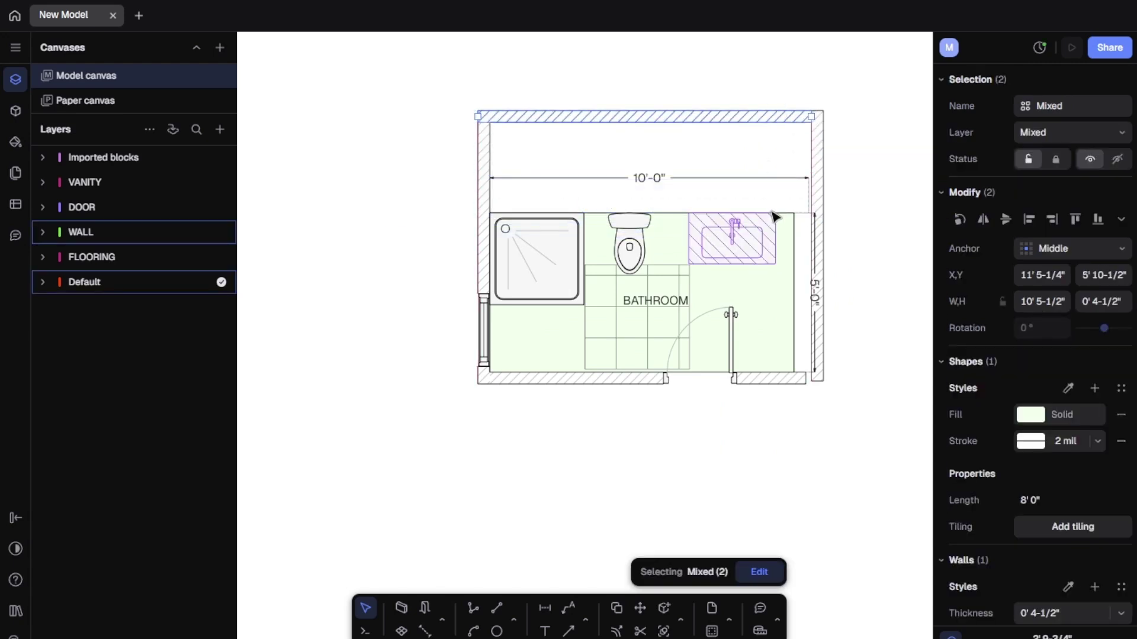
key(ctrl+z)
Step: Align the right wall's inner face with the right end of the 10'-0" dimension
scroll(778, 197, up, 3)
drag(863, 126, 799, 182)
scroll(848, 237, up, 5)
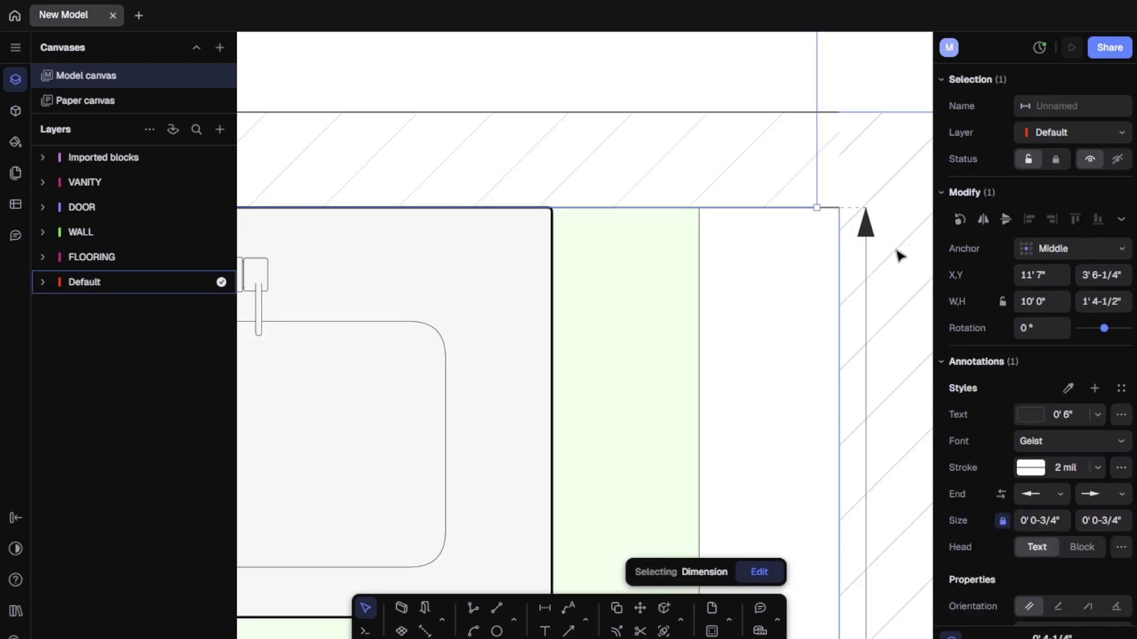
scroll(844, 260, down, 5)
click(863, 261)
key(Escape)
scroll(817, 237, up, 3)
scroll(807, 346, down, 3)
Step: Stretch the right edge of the floor rectangle to the moved right wall's inner face
click(807, 345)
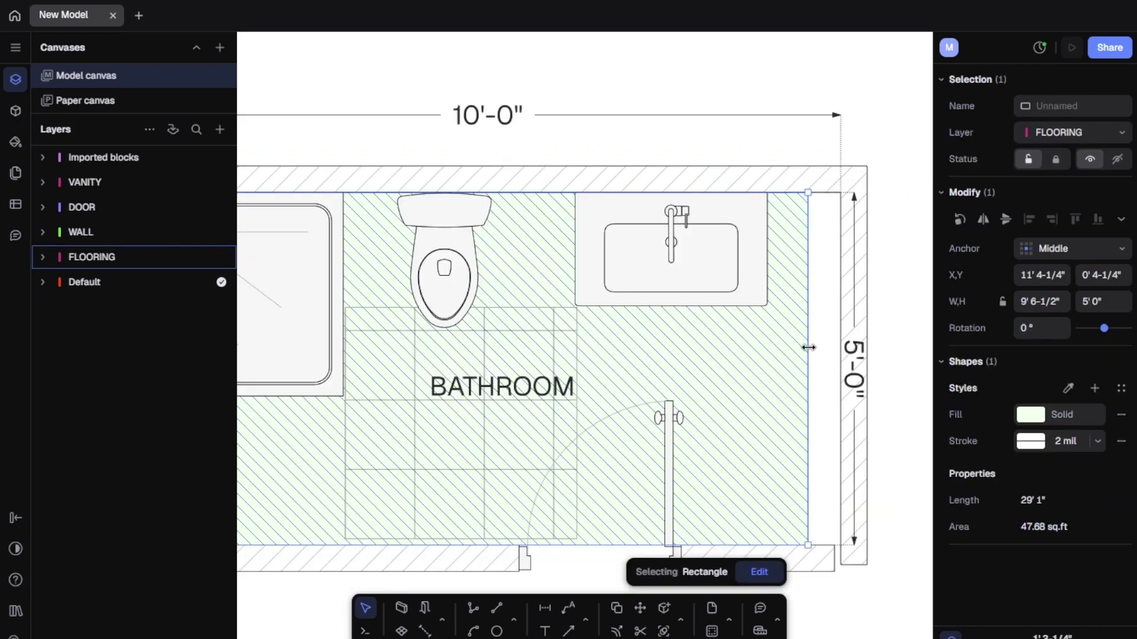
scroll(765, 275, down, 3)
key(Escape)
scroll(805, 414, up, 3)
click(780, 417)
drag(785, 399, 819, 399)
click(859, 376)
Step: Try to move the vertical 5'-0" dimension outward, clear of the right wall
scroll(849, 350, down, 3)
click(826, 287)
click(858, 283)
drag(832, 291, 867, 294)
key(ctrl+z)
scroll(836, 207, up, 3)
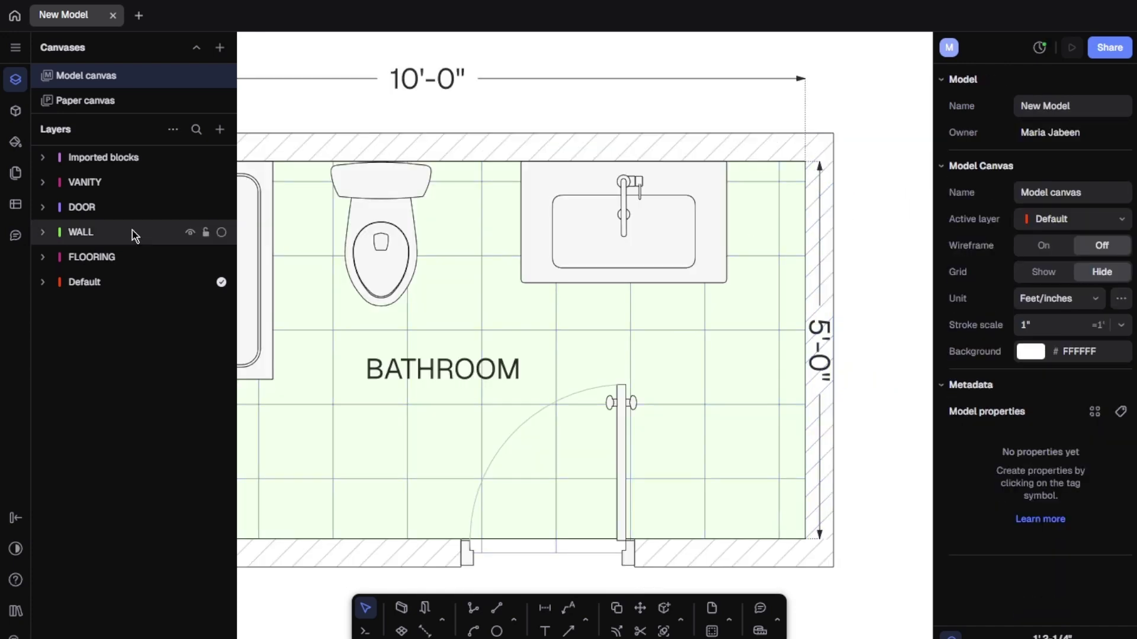
Step: Hide the WALL layer and show it again, and remove both room dimensions
click(189, 232)
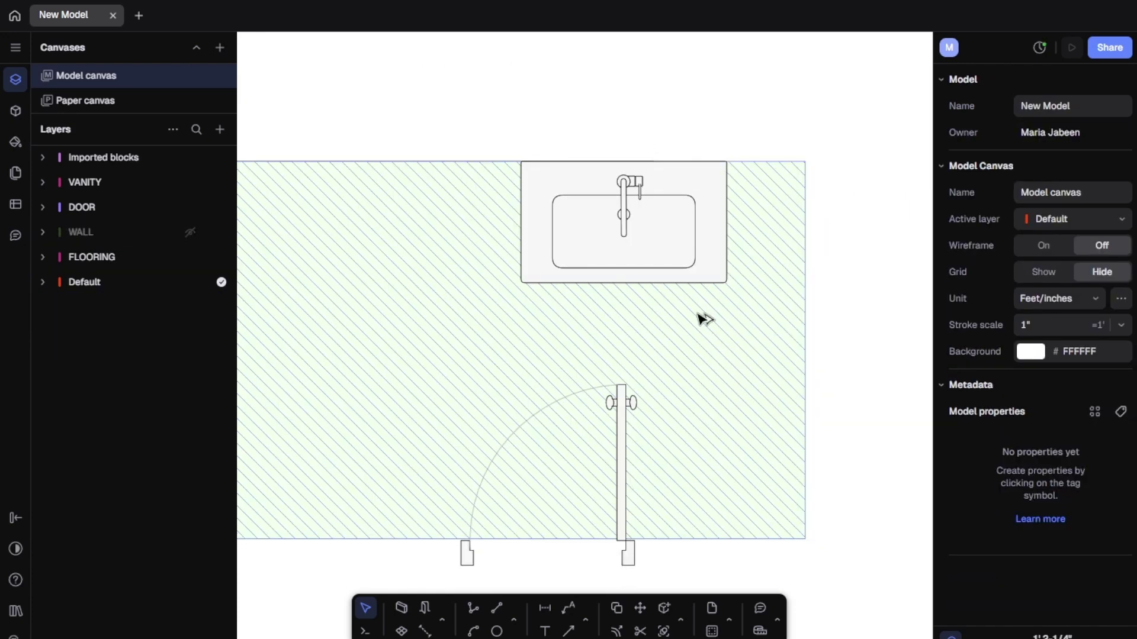
scroll(700, 317, down, 3)
click(190, 233)
click(325, 161)
scroll(393, 305, up, 3)
scroll(423, 349, down, 3)
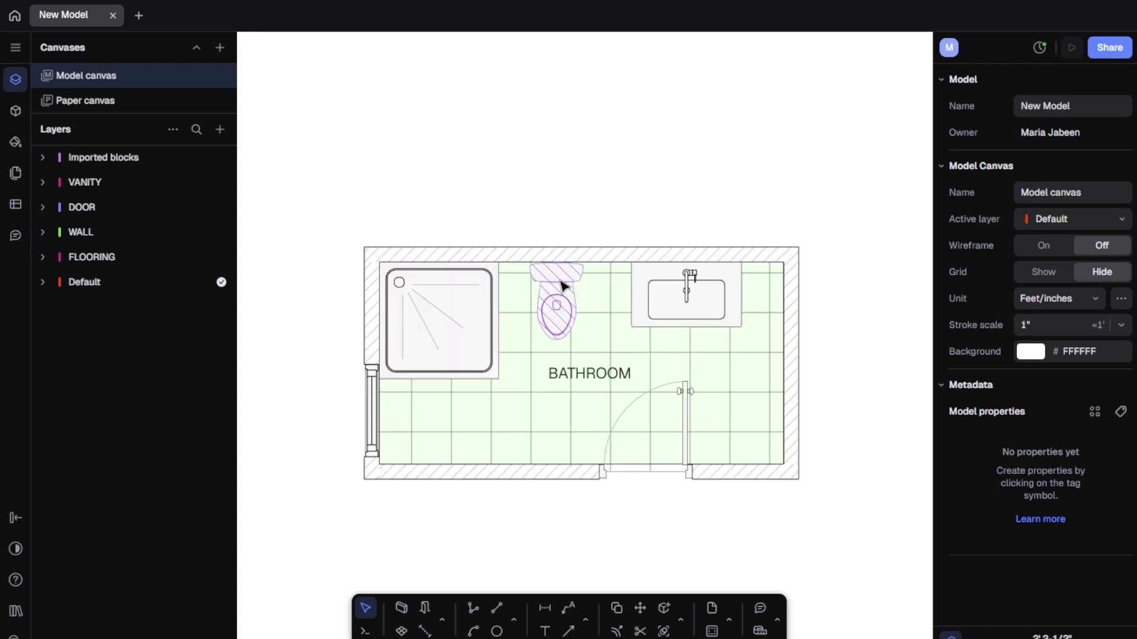
Step: Save the model and shift the toilet and the vanity about 4" to the right along the top wall
key(ctrl+s)
click(690, 49)
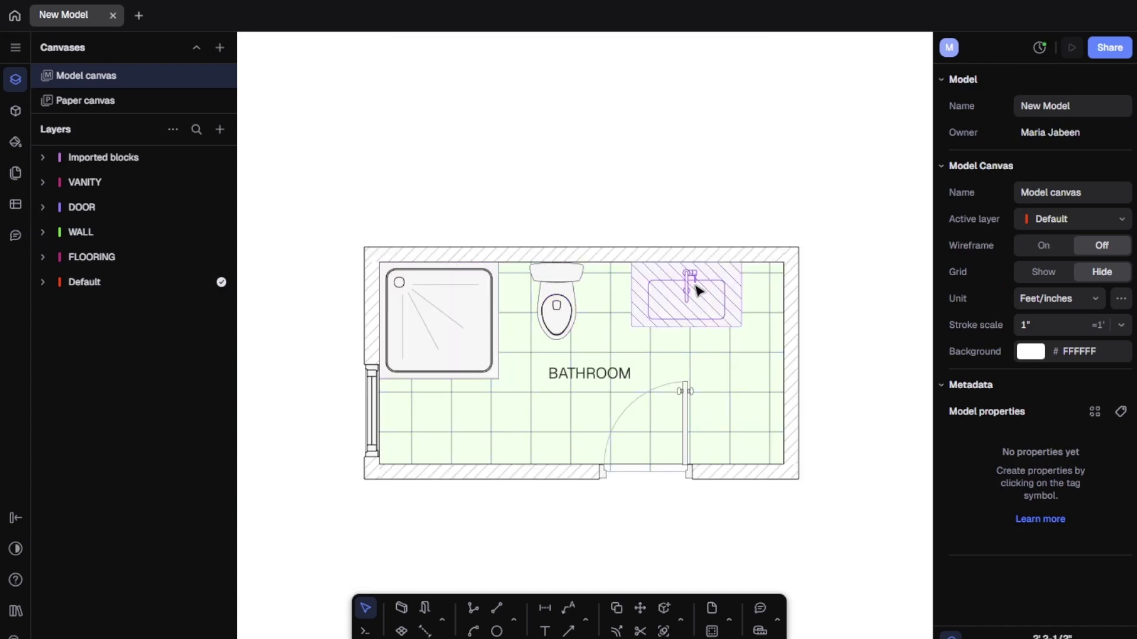
drag(698, 290, 704, 300)
drag(551, 283, 557, 283)
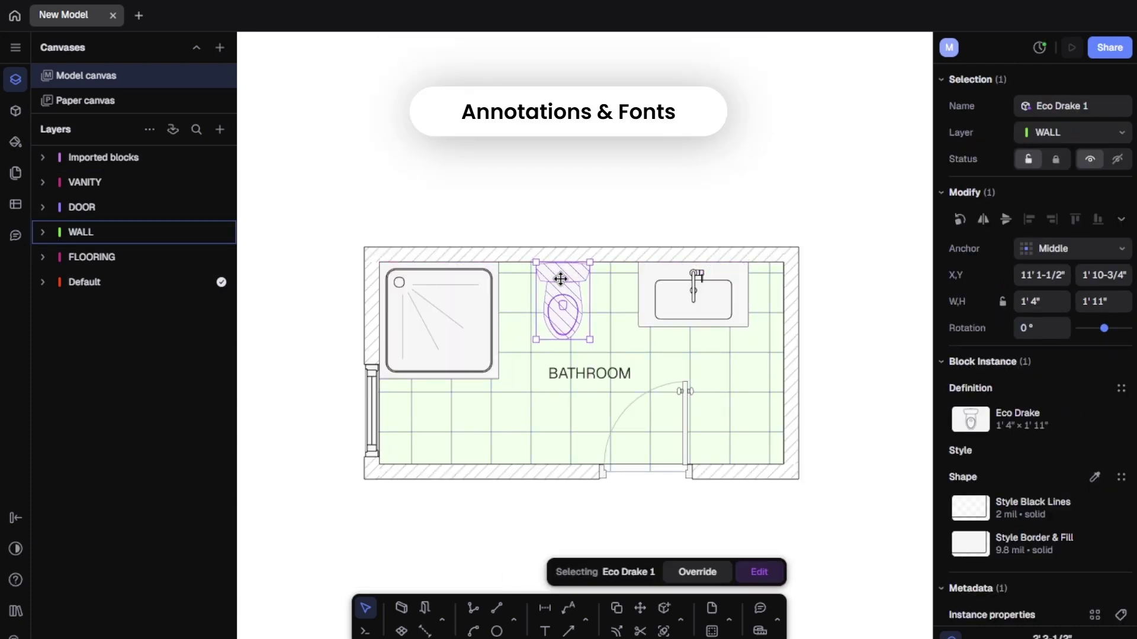
drag(710, 291, 715, 292)
key(Escape)
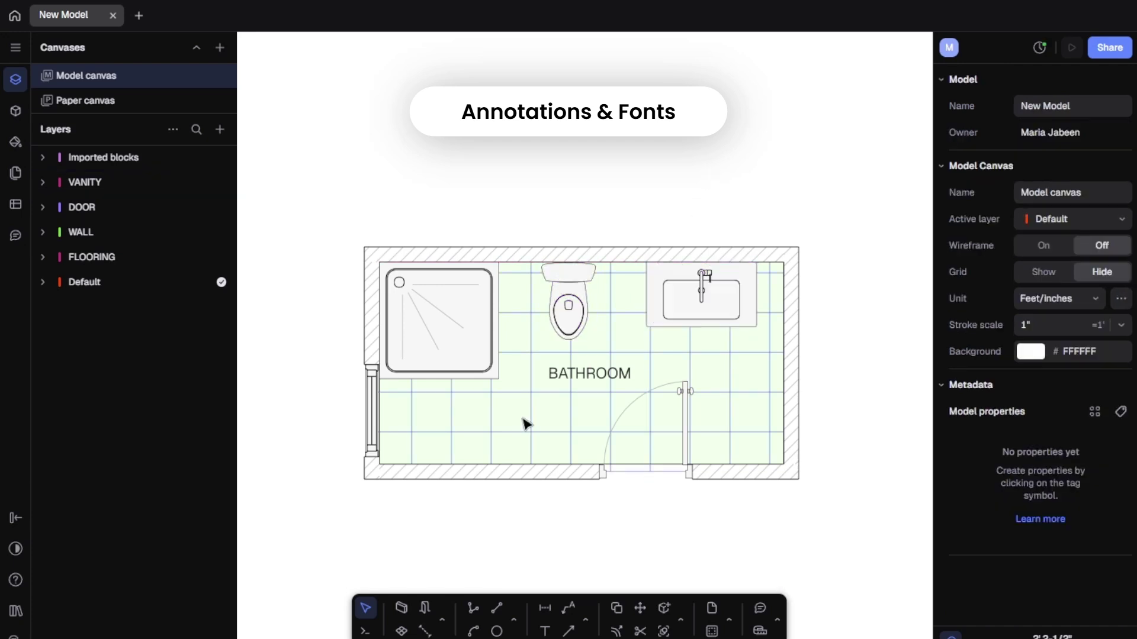
Step: Dimension the right wall's inner length, with the dimension line outside the room
click(545, 608)
click(783, 263)
click(783, 464)
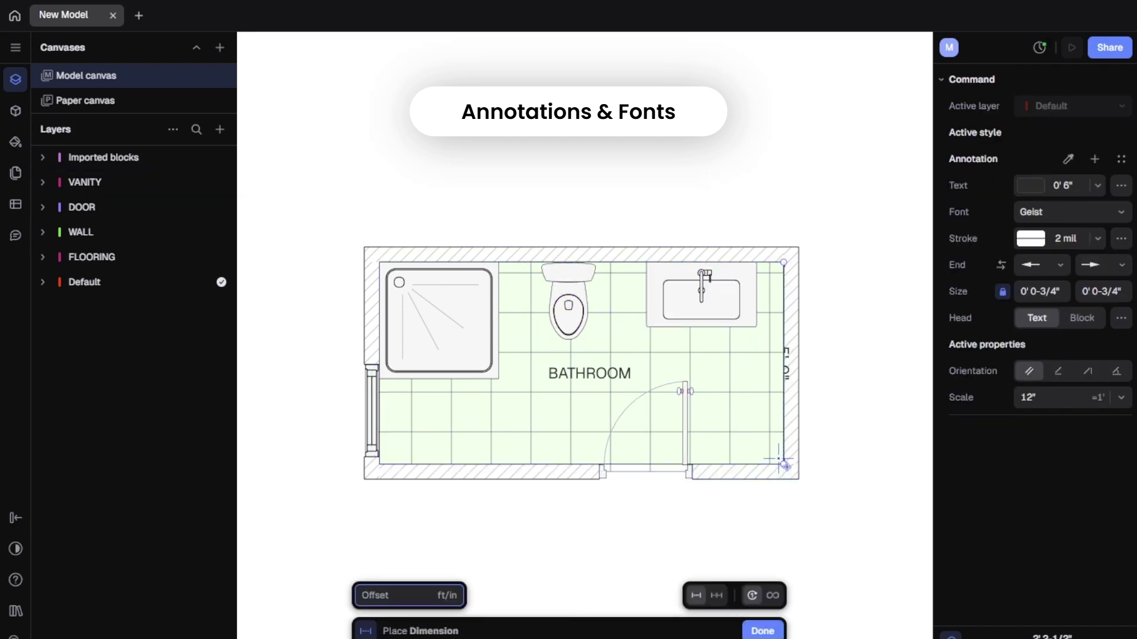
click(847, 367)
Step: Try to duplicate the BATHROOM label just below the original
alt+drag(583, 375, 584, 394)
double_click(592, 396)
click(763, 361)
Step: Add a second line reading 10'-0" X5'-0" to the BATHROOM label
double_click(599, 376)
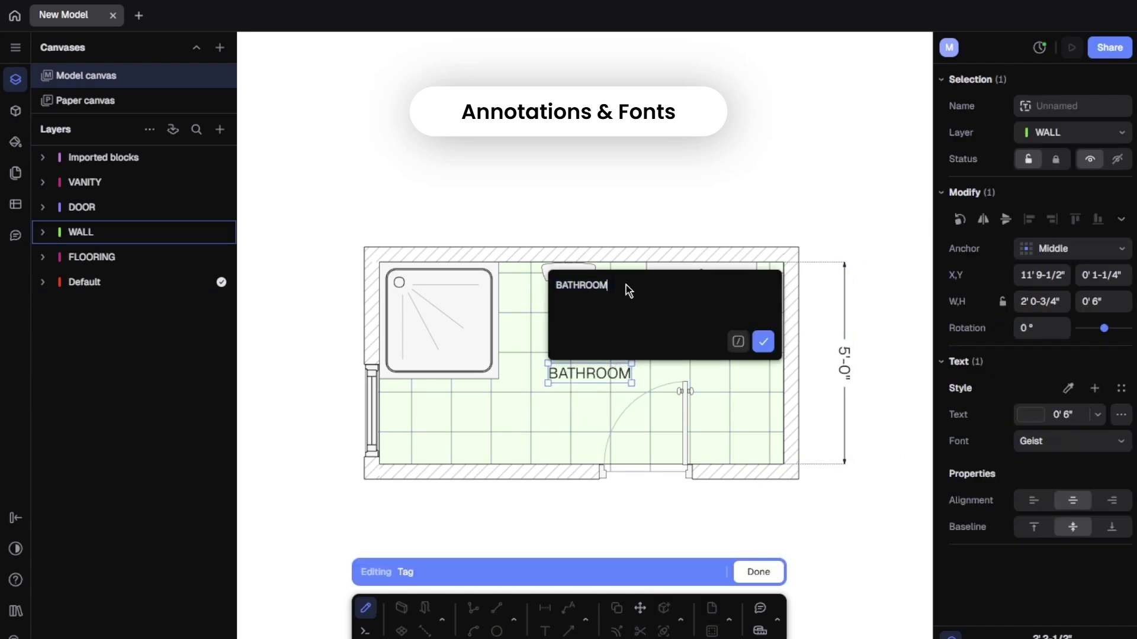
click(627, 285)
key(Return)
key(Return)
text(10'-0" X5'-0)
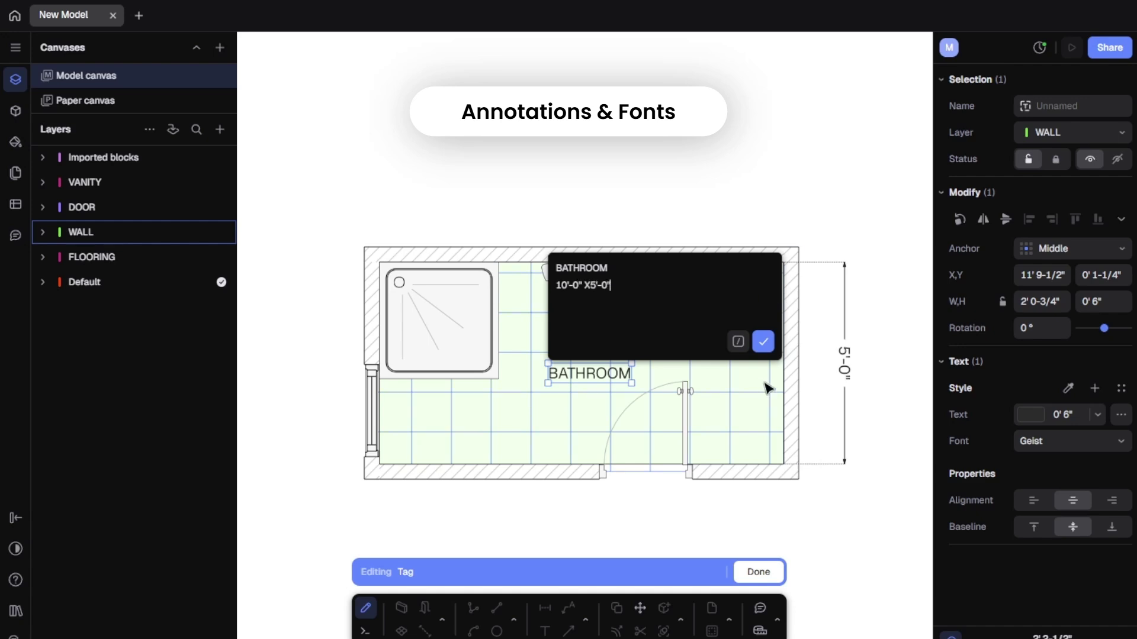
click(764, 341)
key(Escape)
Step: Dimension the top wall's inner length between the room's upper corners, with the dimension line above the room
click(545, 610)
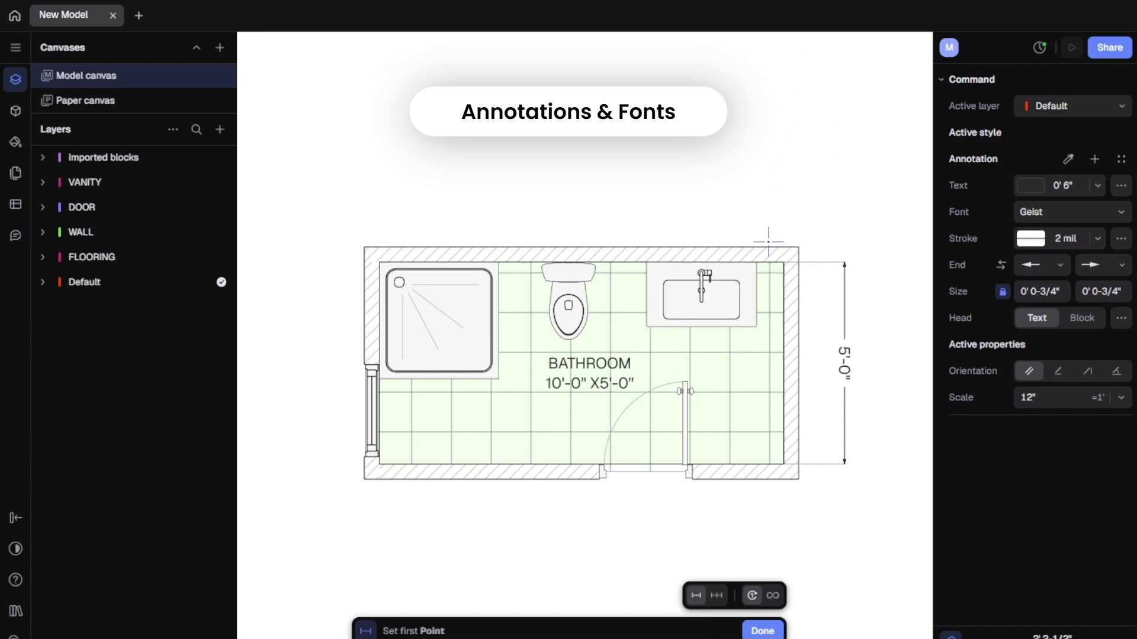
click(783, 262)
click(379, 262)
click(415, 209)
click(915, 340)
Step: Move the vertical and horizontal dimension lines closer to their walls
click(842, 340)
drag(852, 333, 817, 328)
click(630, 211)
drag(629, 212, 630, 228)
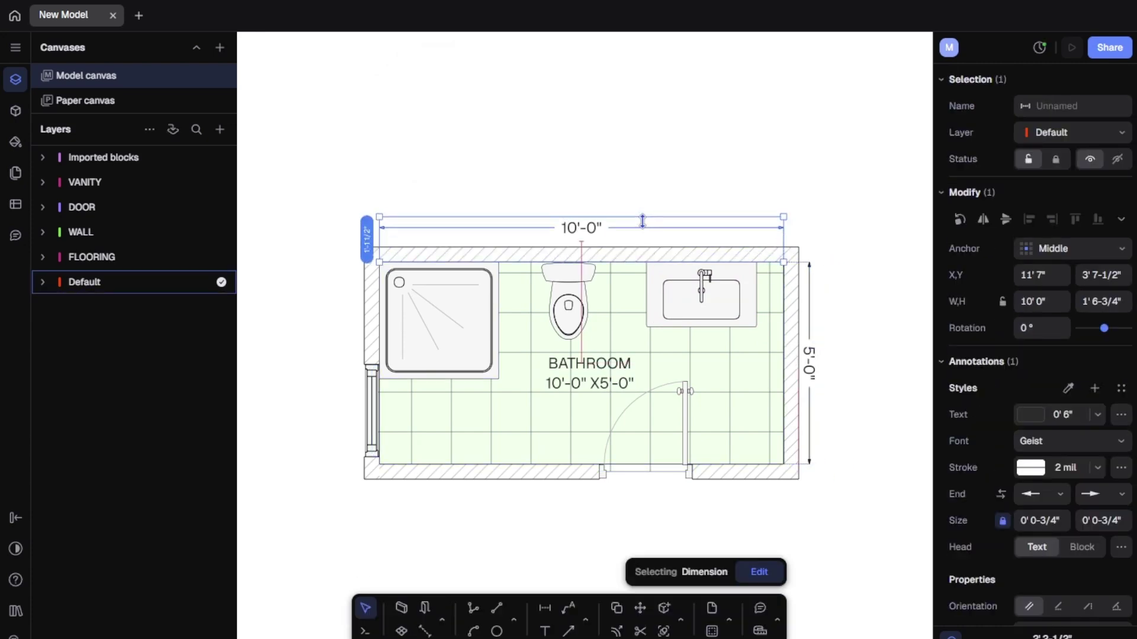
Step: Select both room dimensions and set their font to Bayon
shift+click(816, 331)
click(1123, 441)
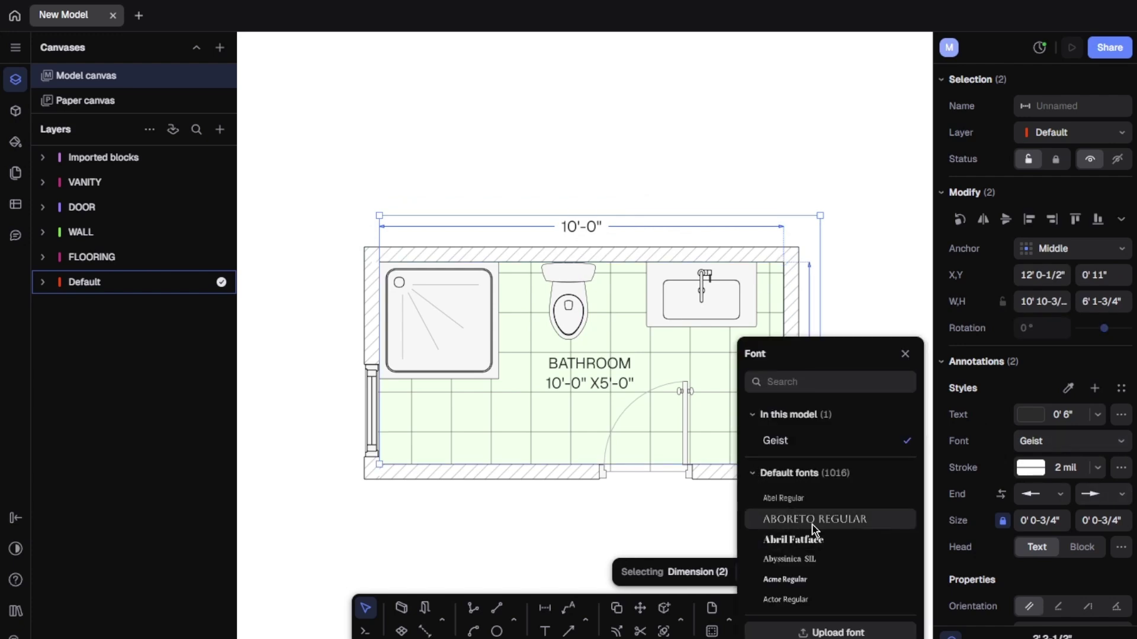
scroll(815, 554, down, 5)
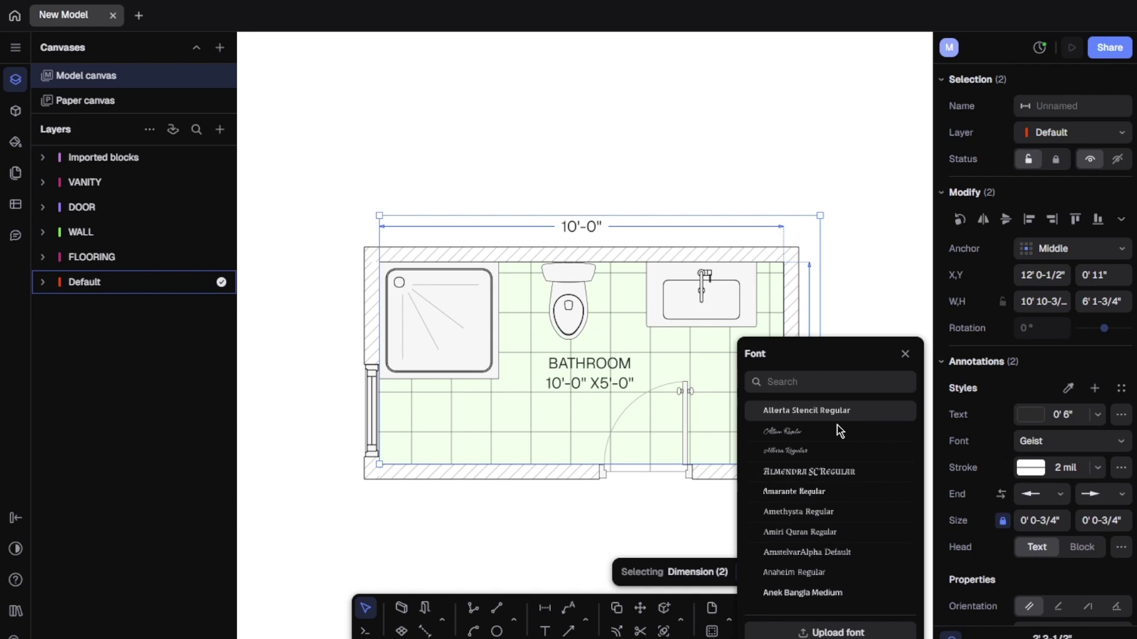
scroll(826, 450, up, 5)
scroll(828, 522, down, 5)
scroll(827, 531, down, 5)
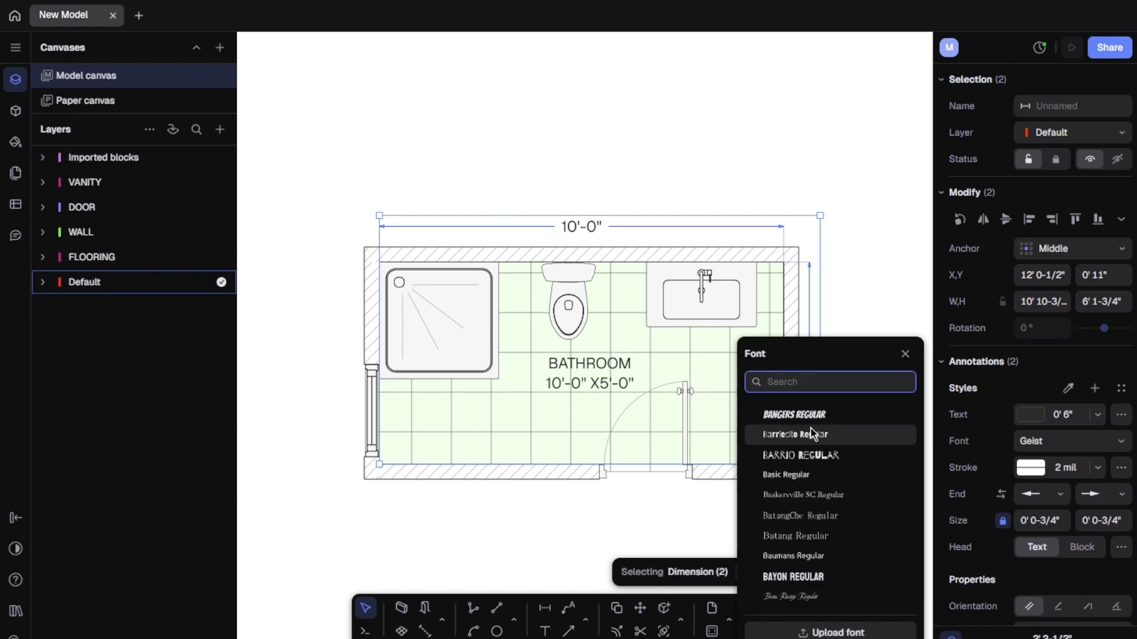
click(808, 449)
click(808, 575)
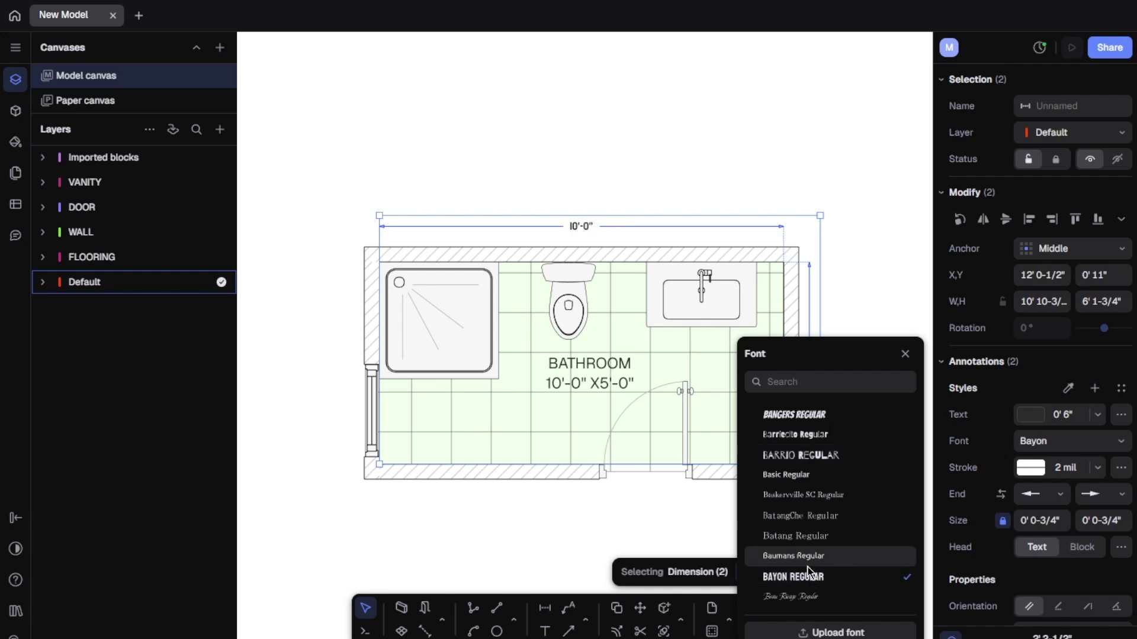
Step: Search the fonts for "HEL" and set both dimensions to Chelsea Market
click(808, 383)
text(HEL)
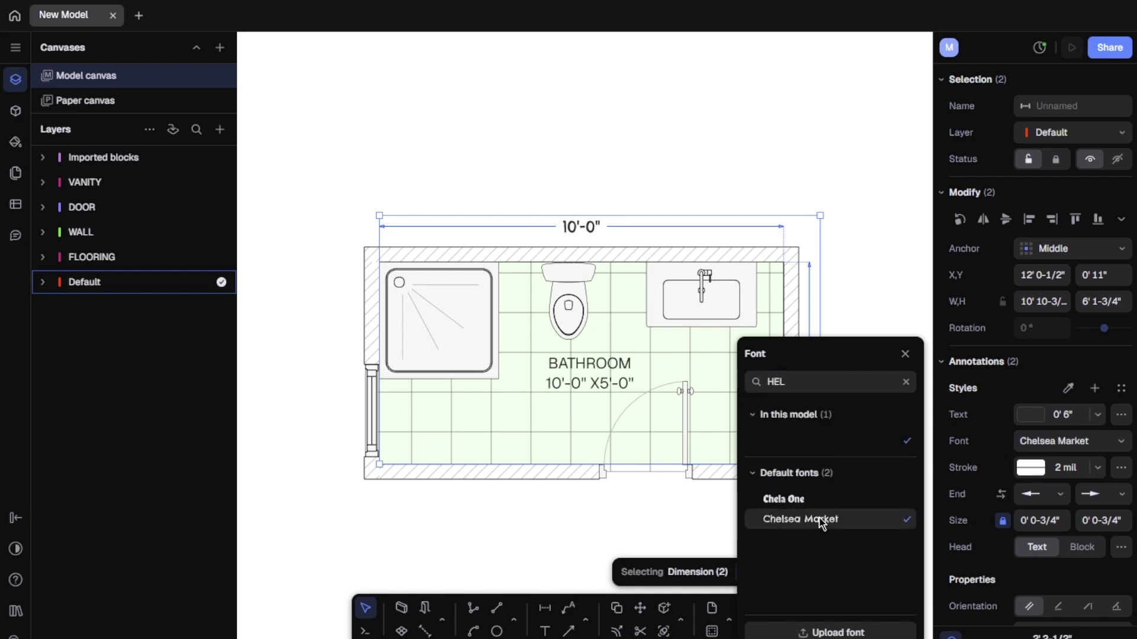
click(764, 470)
Step: Clear the font search and set the font of both dimensions to Abel
click(908, 382)
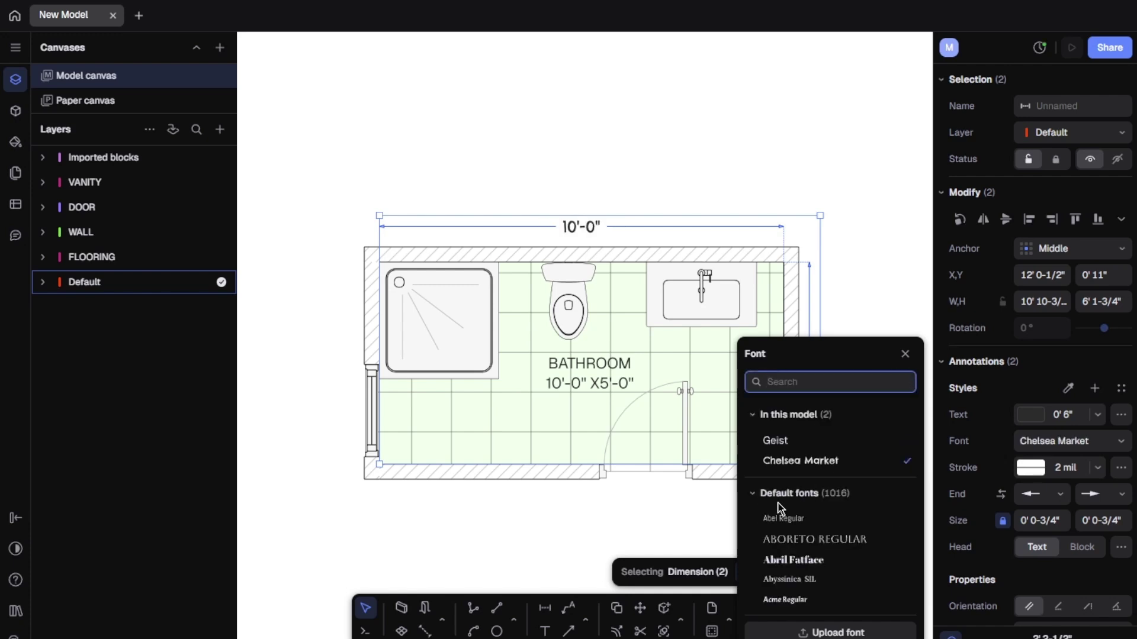
click(786, 519)
scroll(572, 219, up, 5)
click(594, 277)
scroll(595, 276, down, 7)
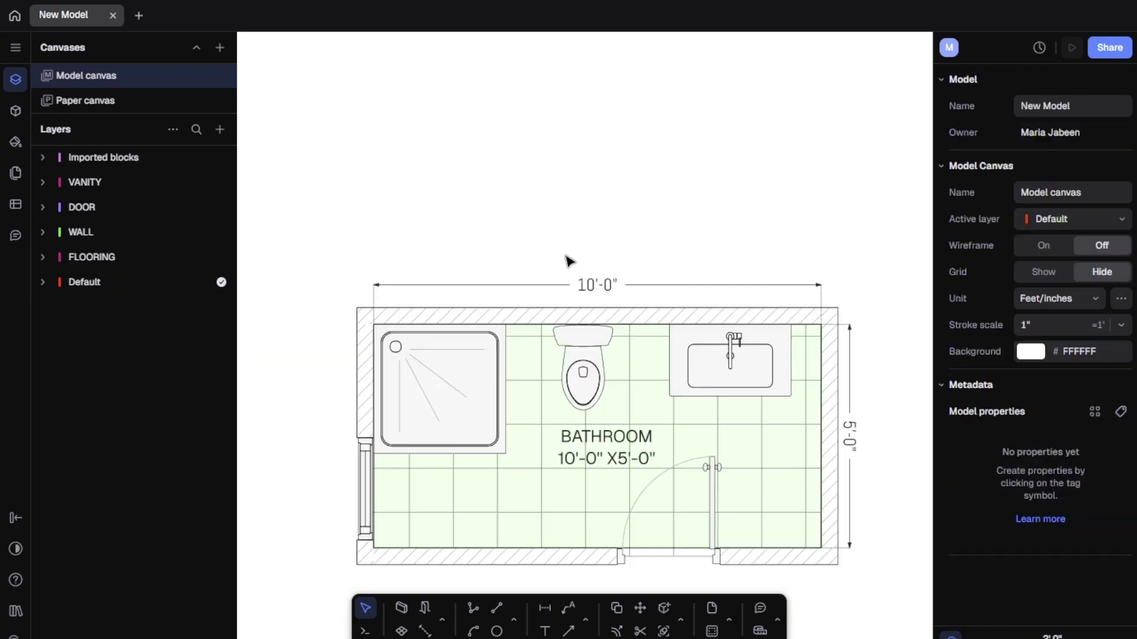
Step: Change both ends of the vertical 5'-0" dimension to the thin half-arrow style
scroll(728, 361, up, 4)
click(787, 331)
click(1060, 494)
click(1051, 380)
click(1120, 495)
click(1088, 370)
click(857, 418)
scroll(858, 417, down, 3)
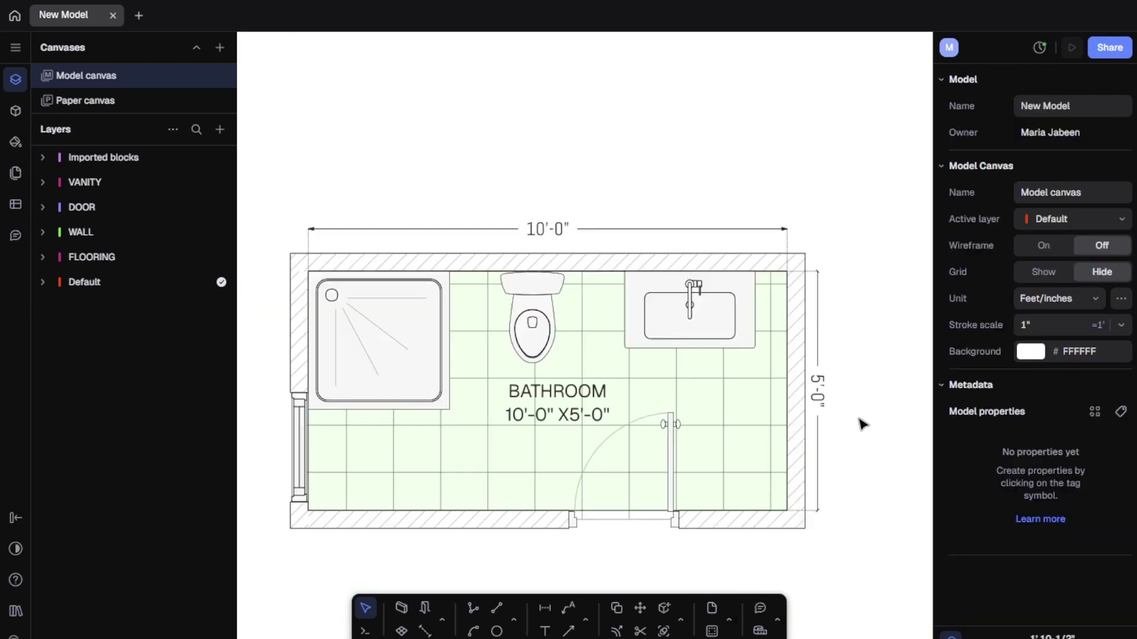
click(821, 391)
click(999, 493)
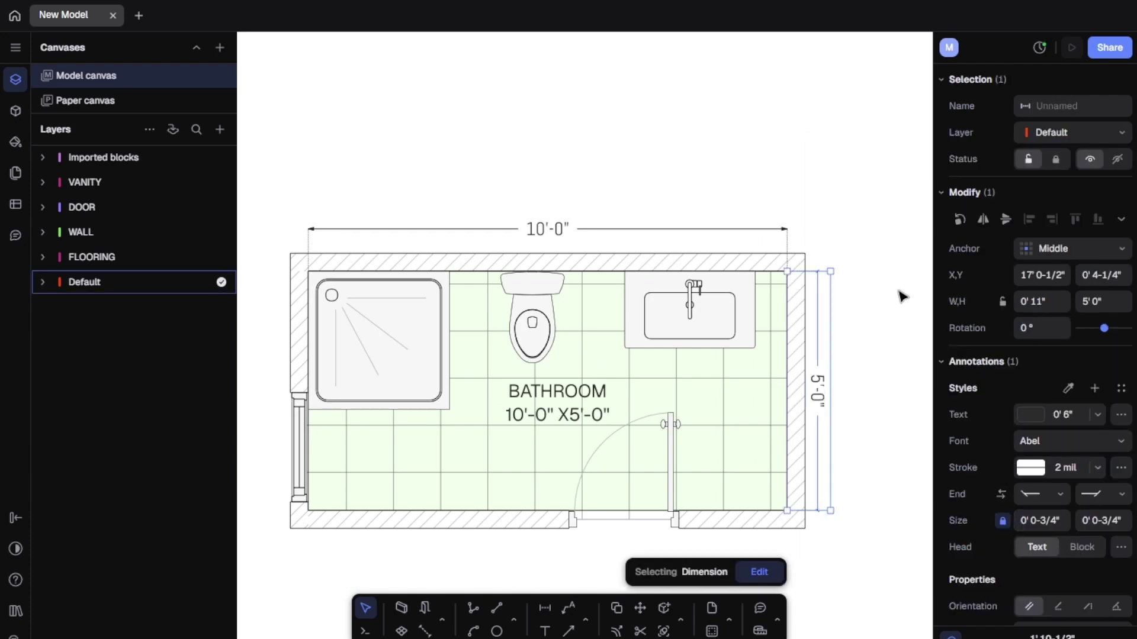
Step: Change both ends of the horizontal 10'-0" dimension to the same thin half-arrow style
click(770, 229)
click(1055, 500)
click(1036, 360)
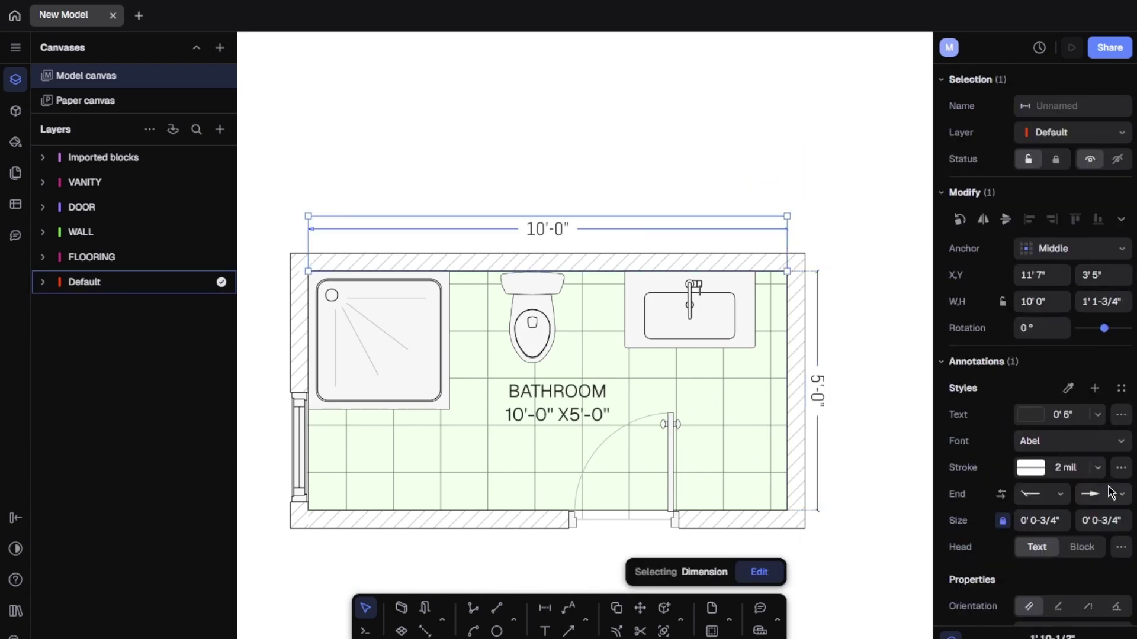
click(1107, 492)
click(1088, 370)
click(903, 217)
click(835, 385)
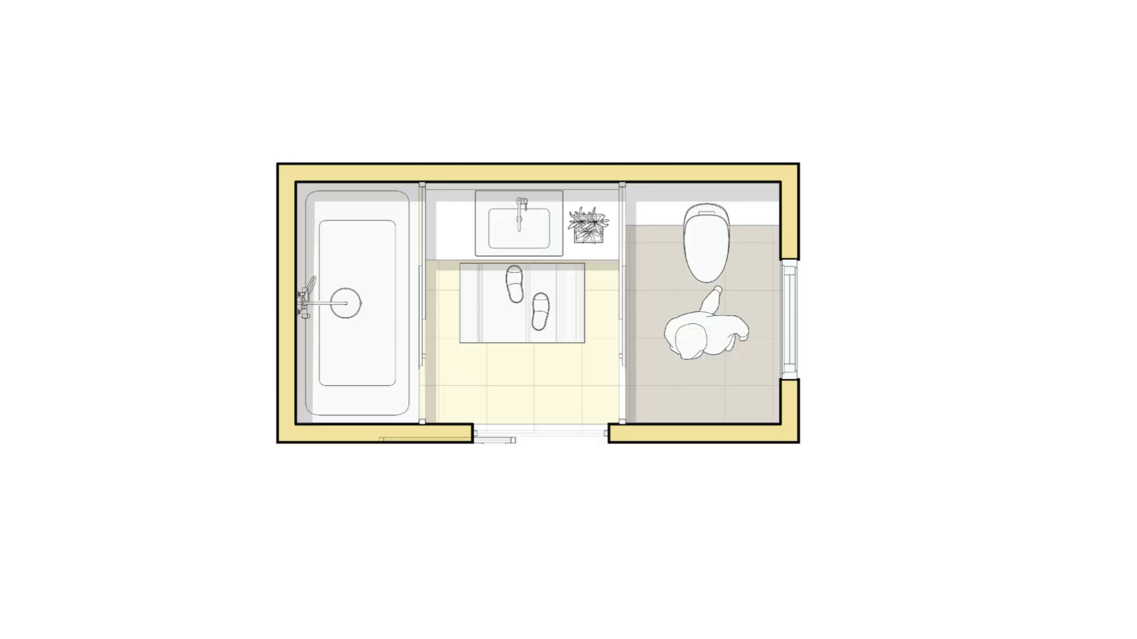